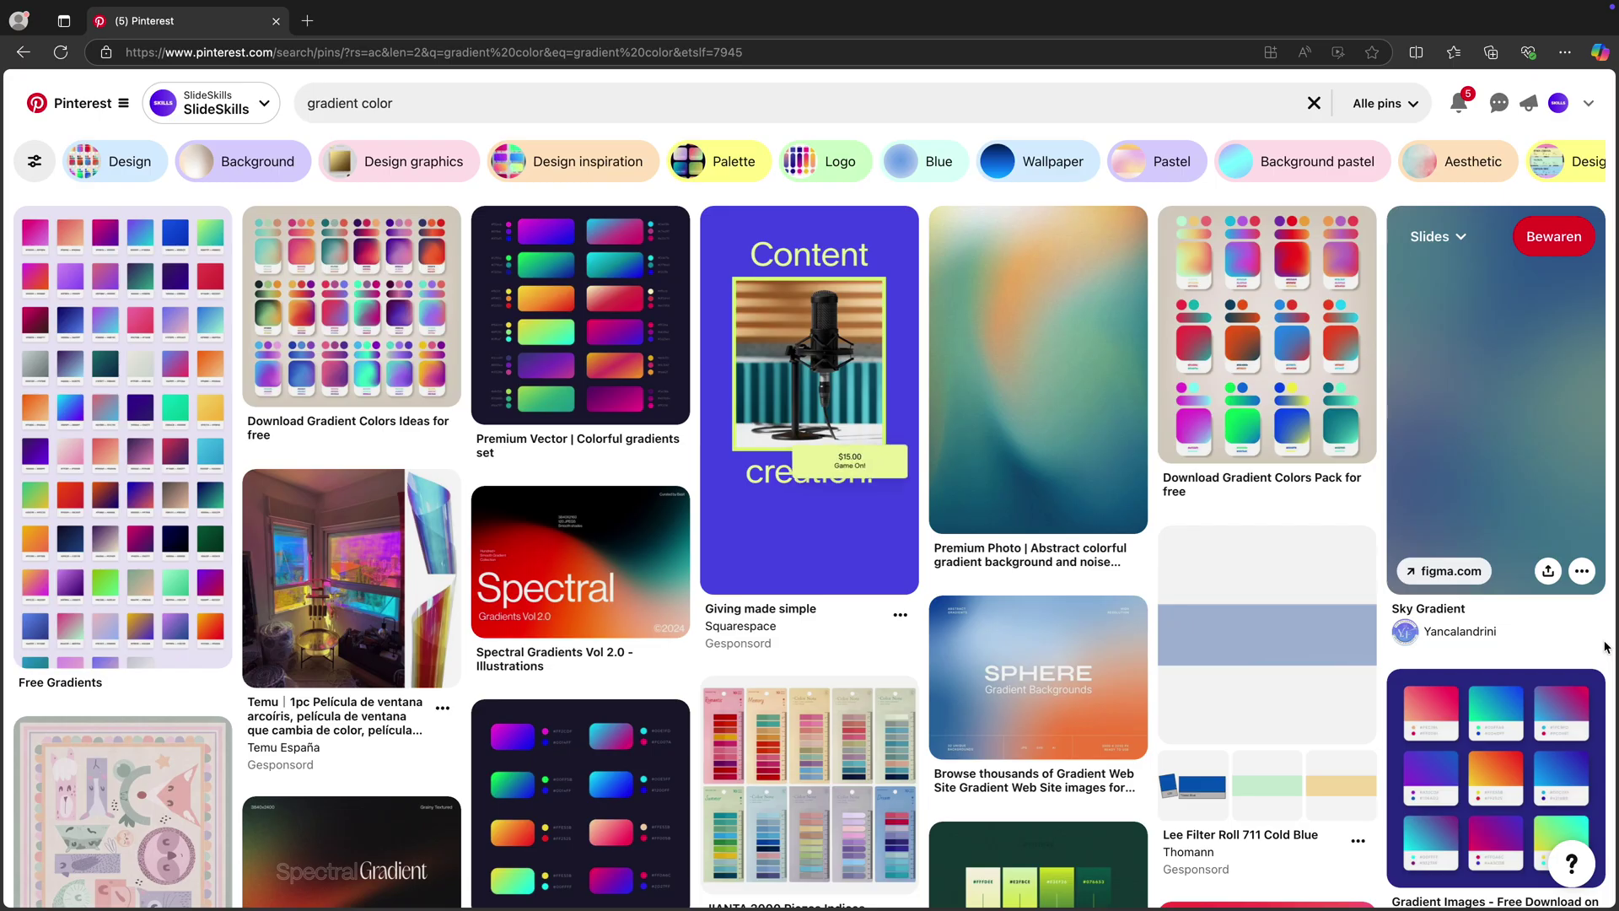
Step: Scroll through Pinterest's 'gradient color' results, past pins like '150 Dark Gradients Collection'
scroll(1605, 647, "down", 3)
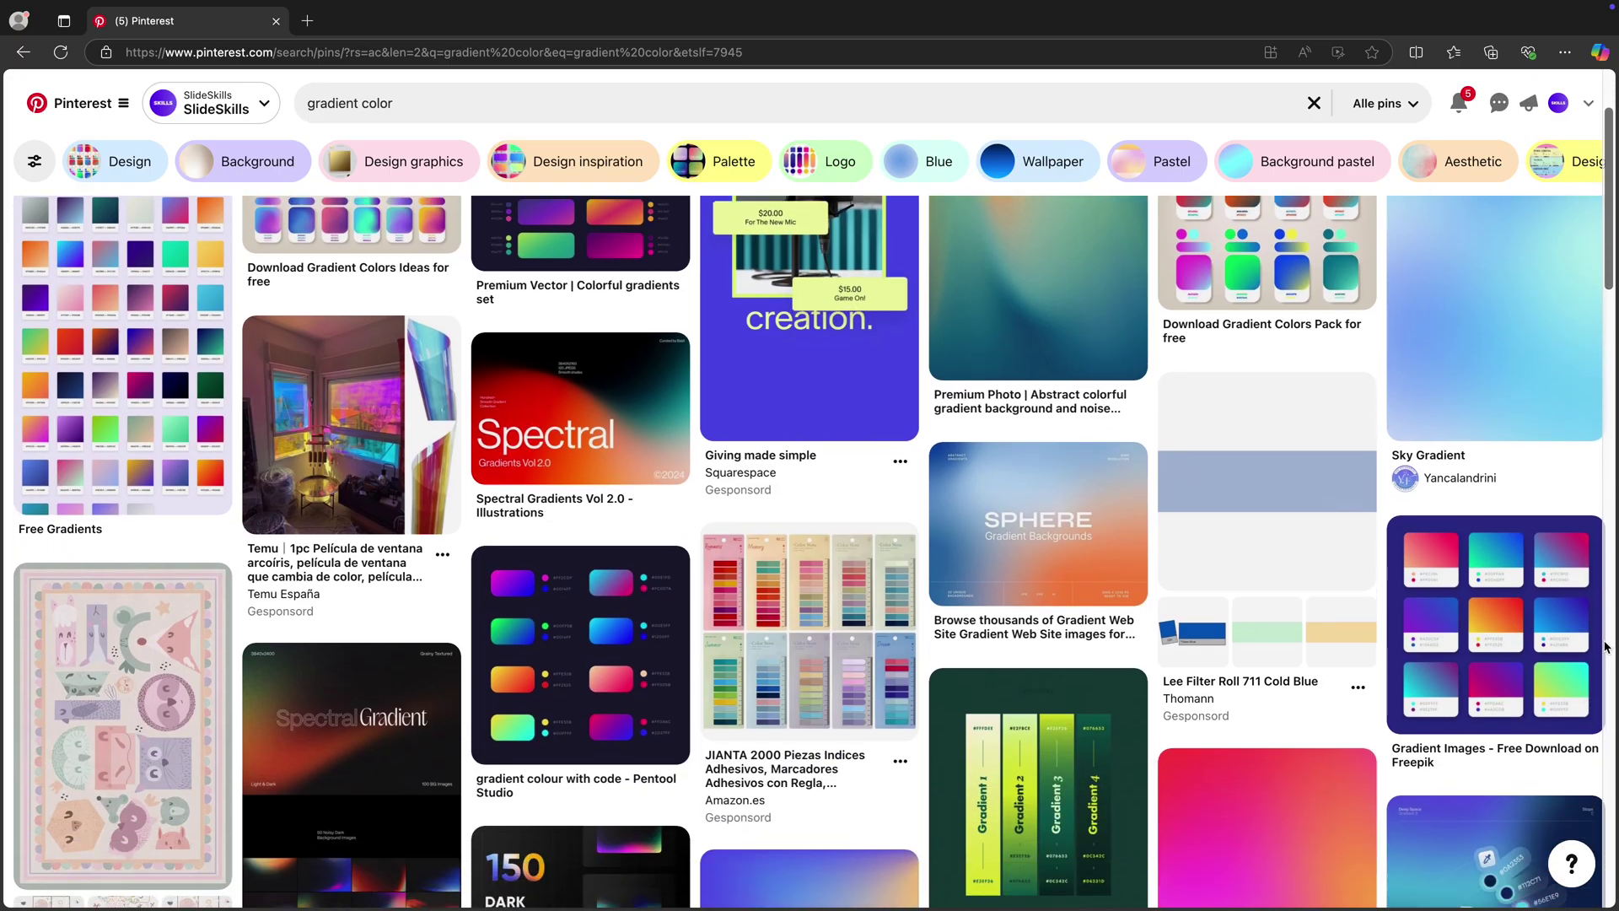
scroll(1605, 647, "down", 2)
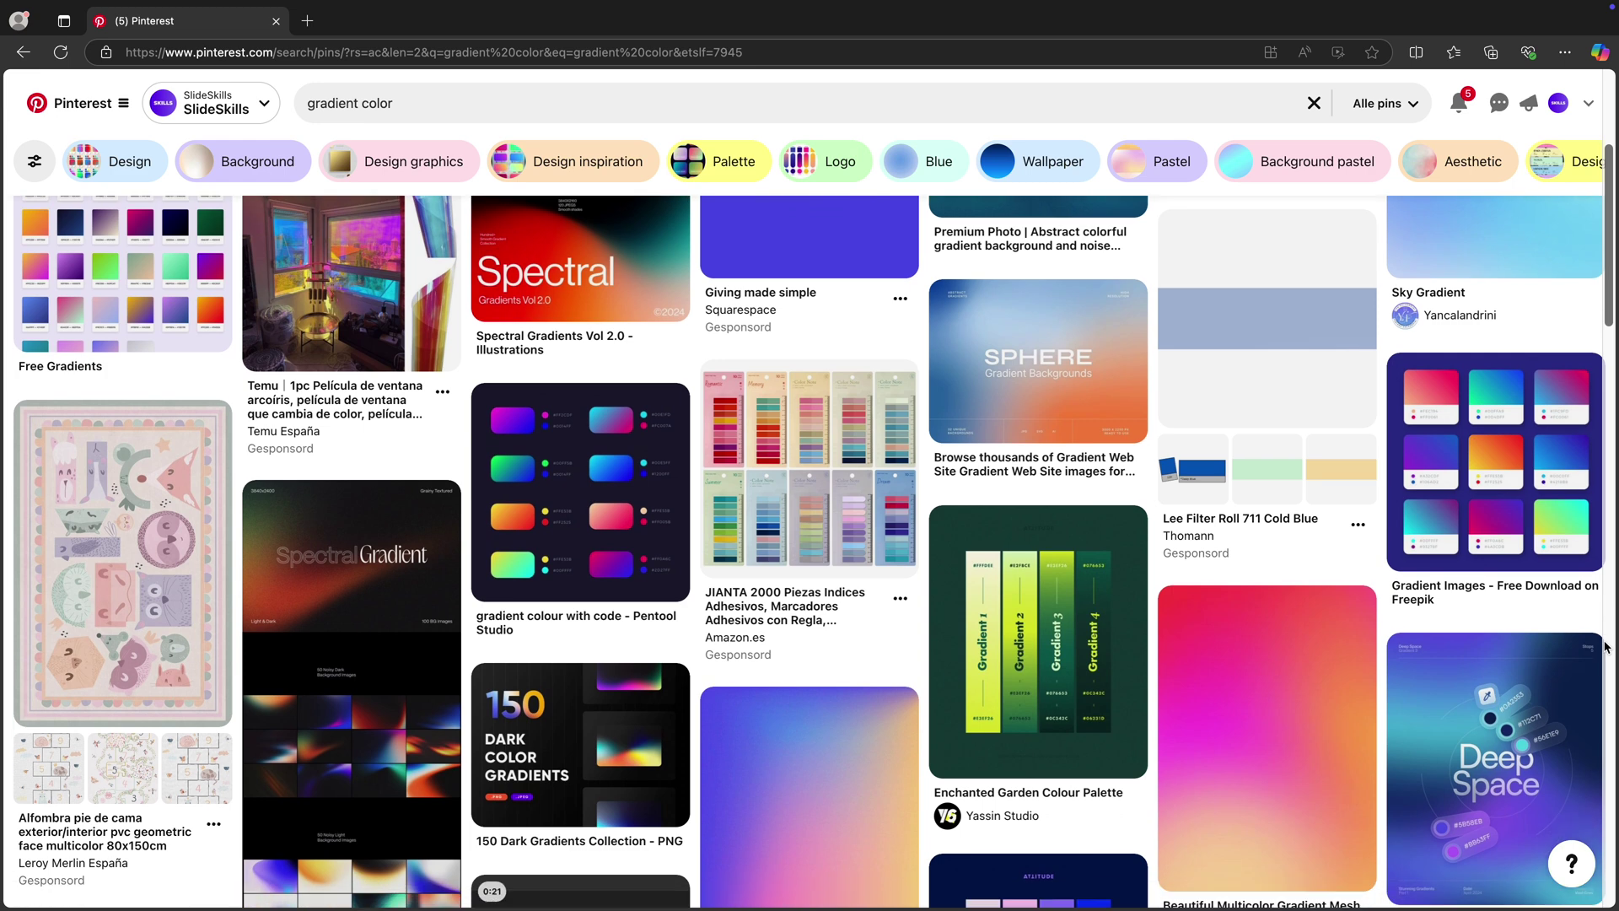
scroll(1605, 648, "down", 3)
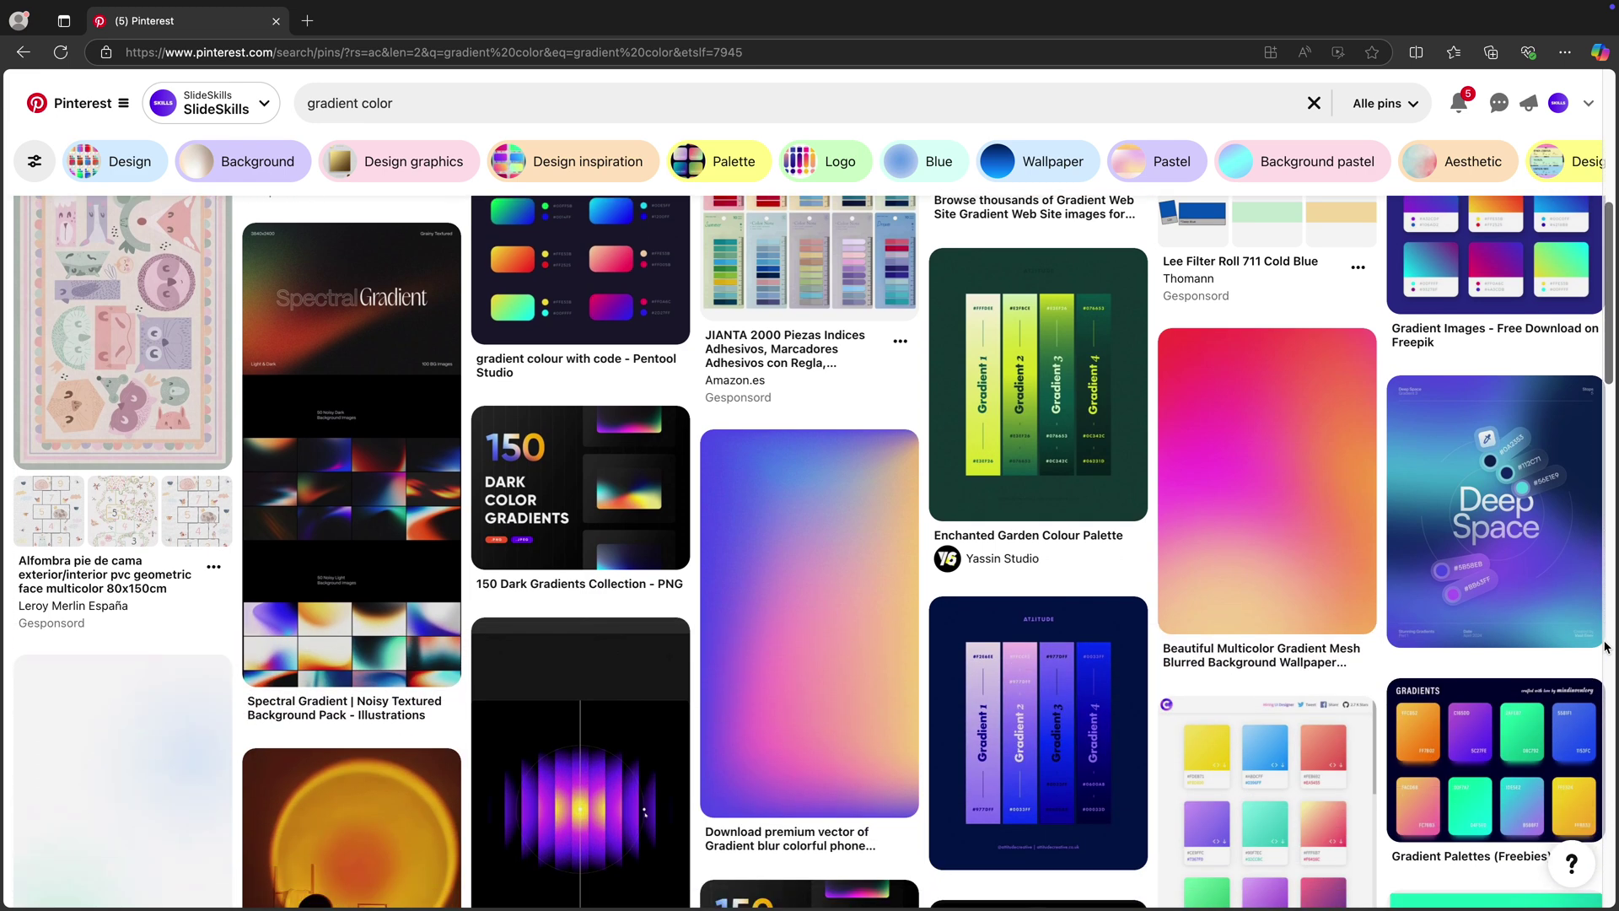
scroll(1605, 648, "down", 3)
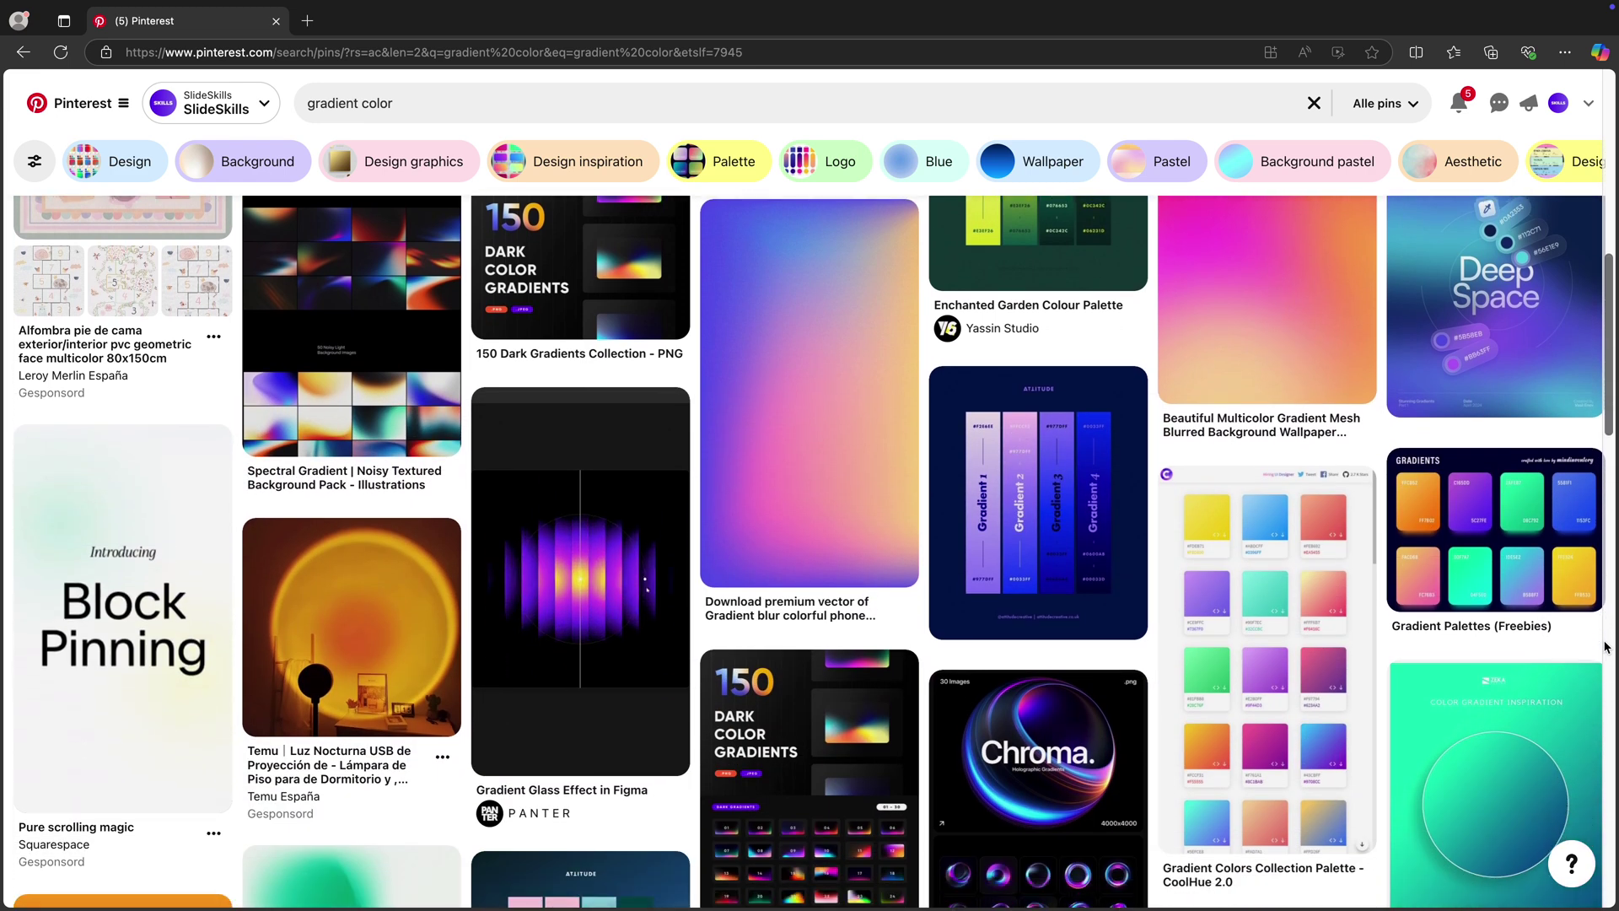
scroll(1605, 647, "down", 1)
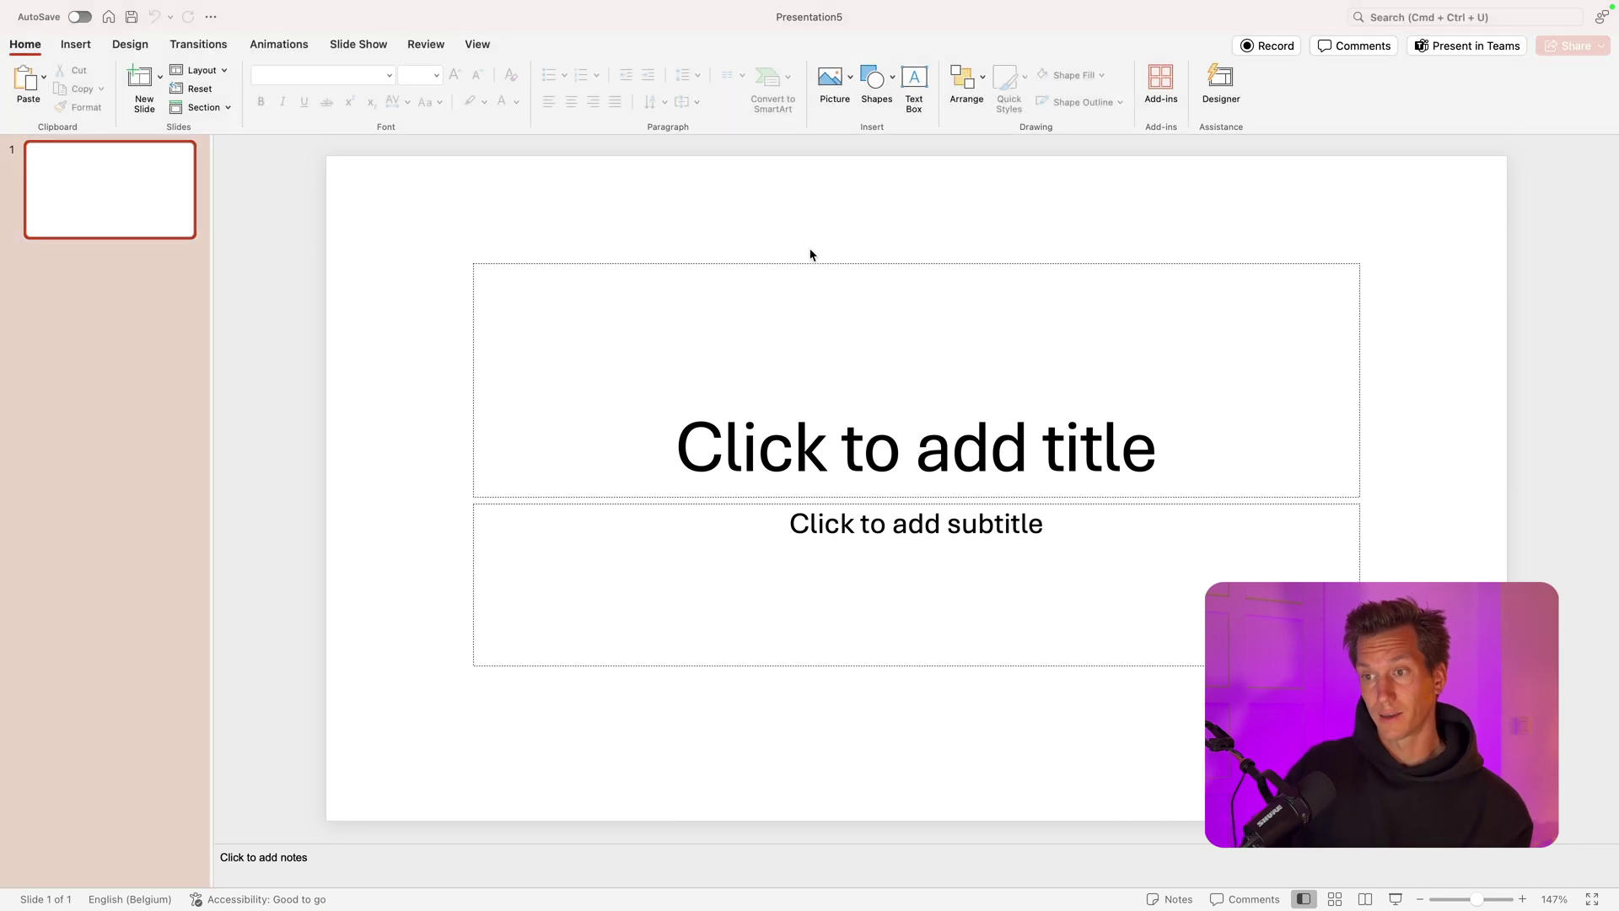
Step: Switch the slide background to a gradient fill in Format Background
right_click(577, 218)
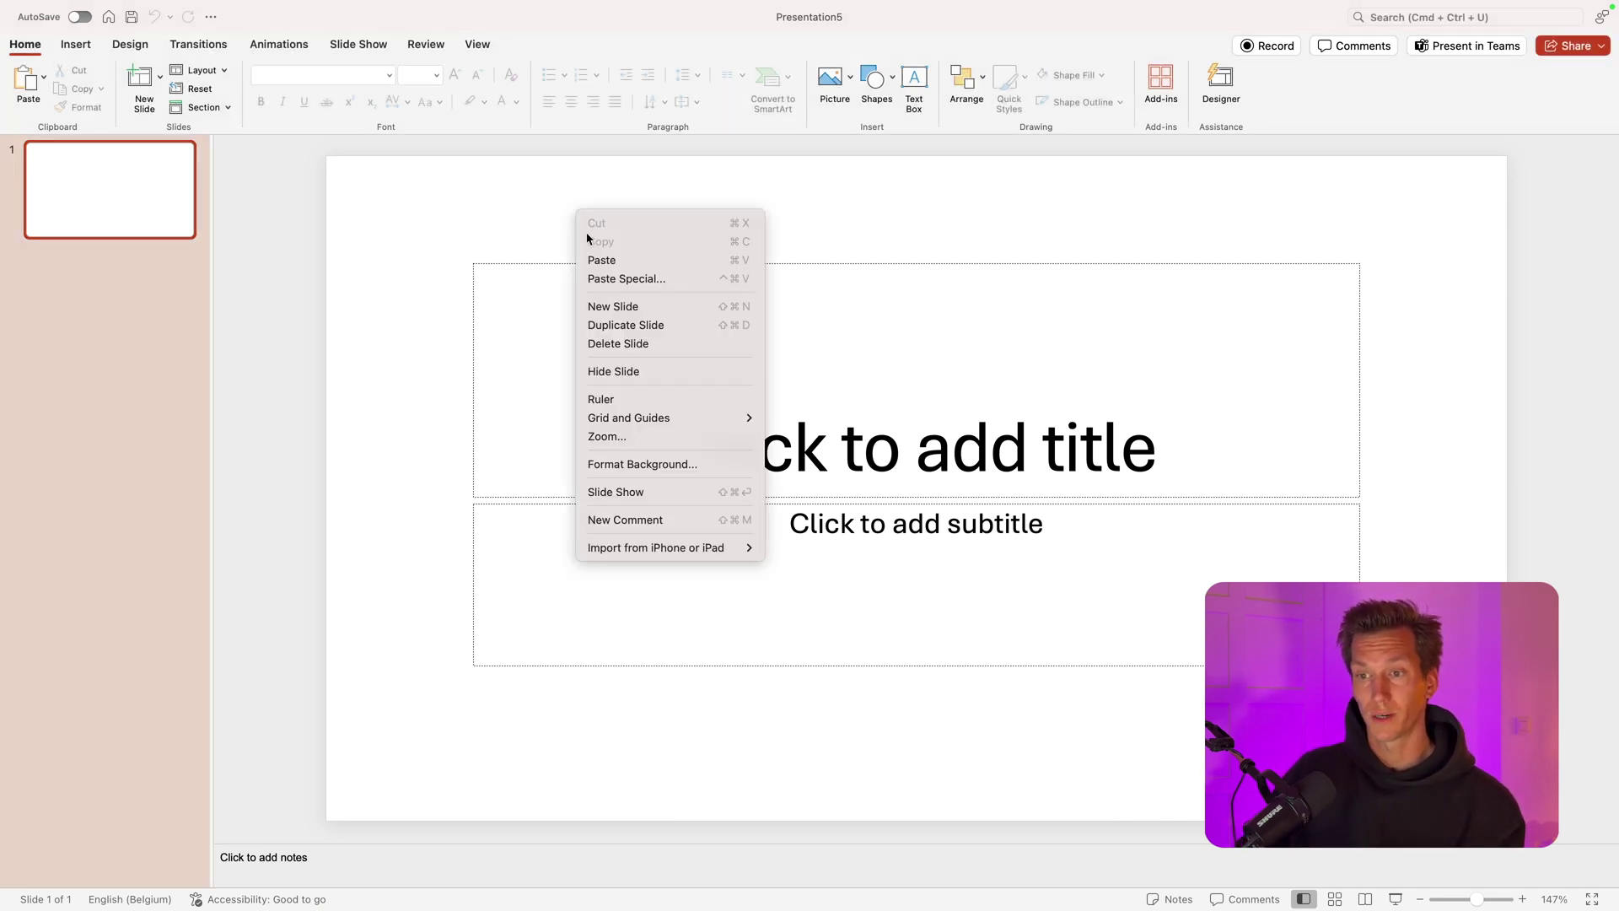
left_click(700, 464)
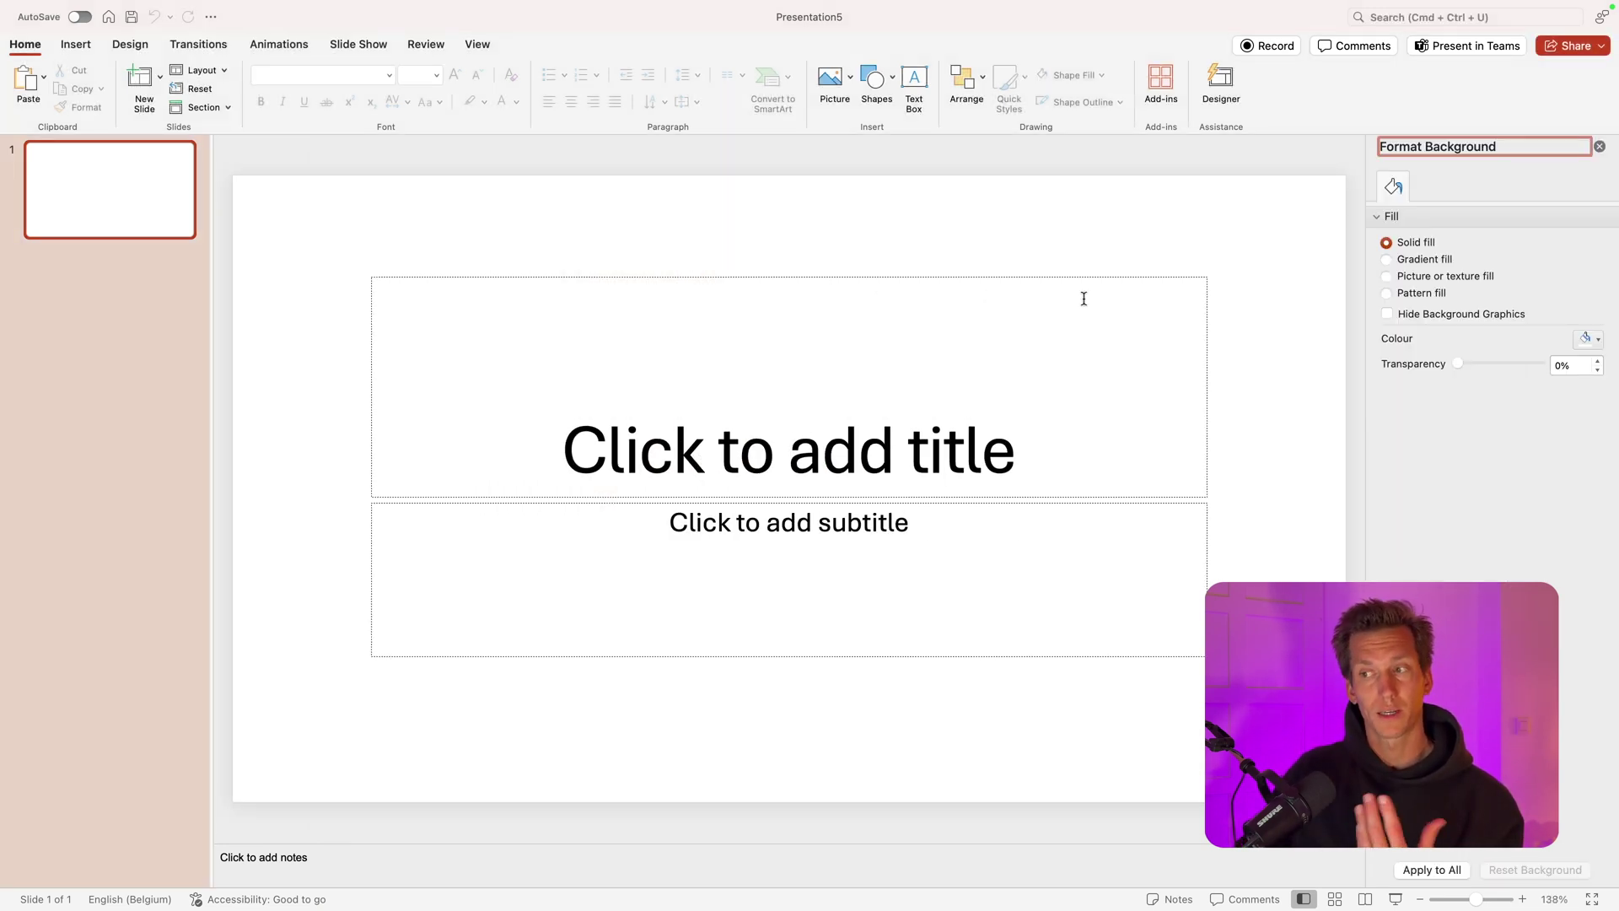
left_click(928, 178)
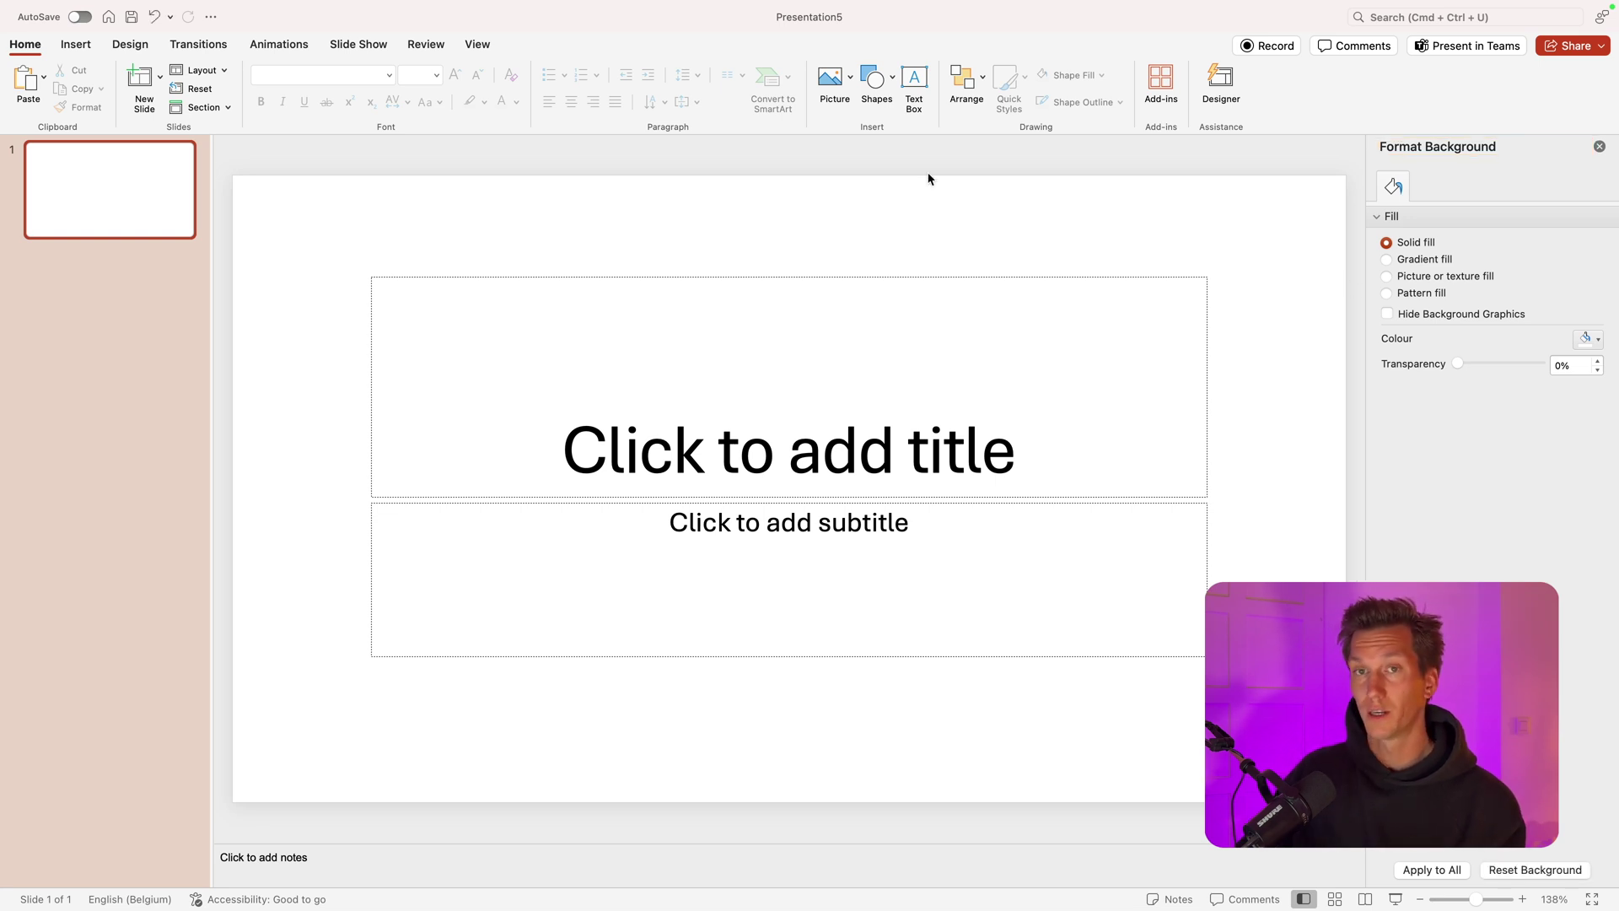
left_click(1400, 261)
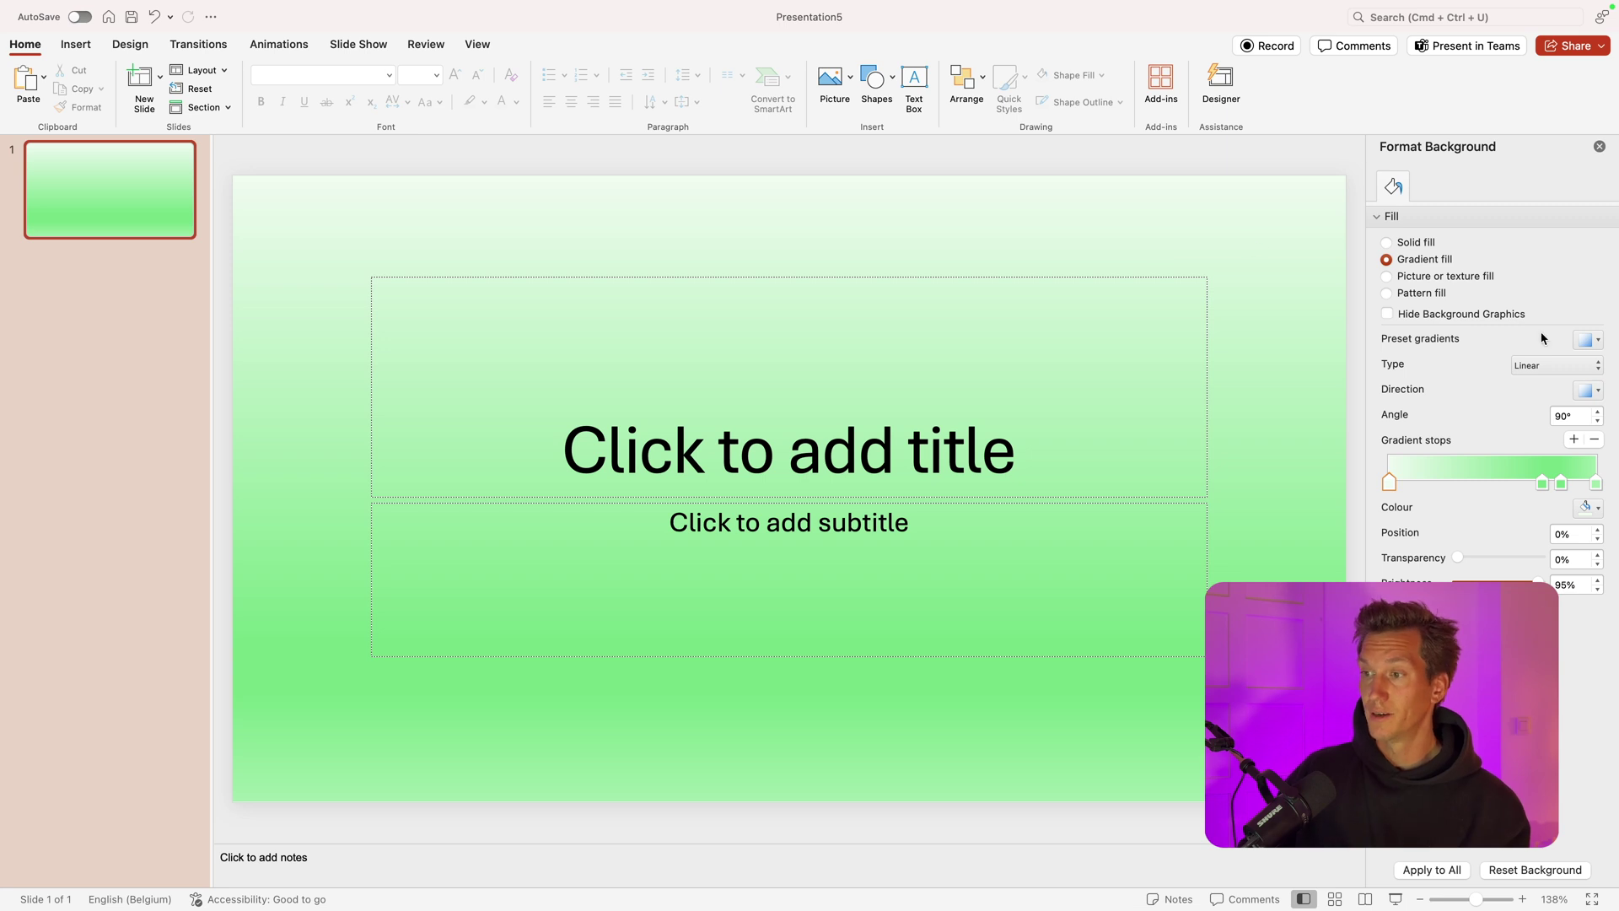
Step: Try the pink, dark magenta and light blue preset gradients
left_click(1587, 339)
left_click(1561, 374)
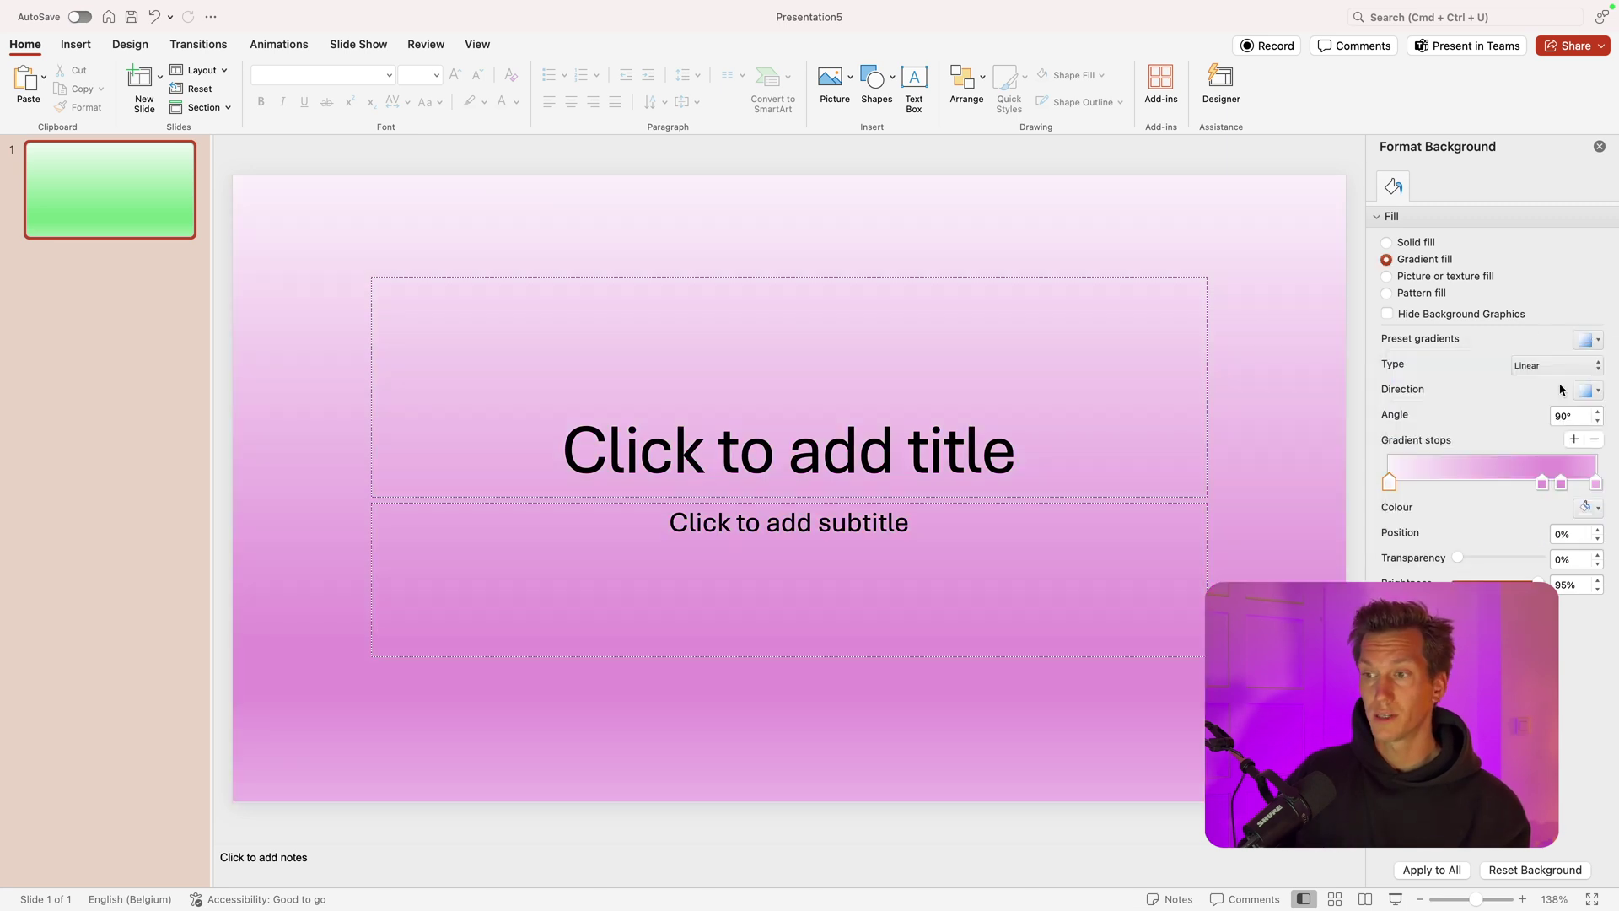
left_click(1587, 340)
left_click(1561, 451)
left_click(1593, 342)
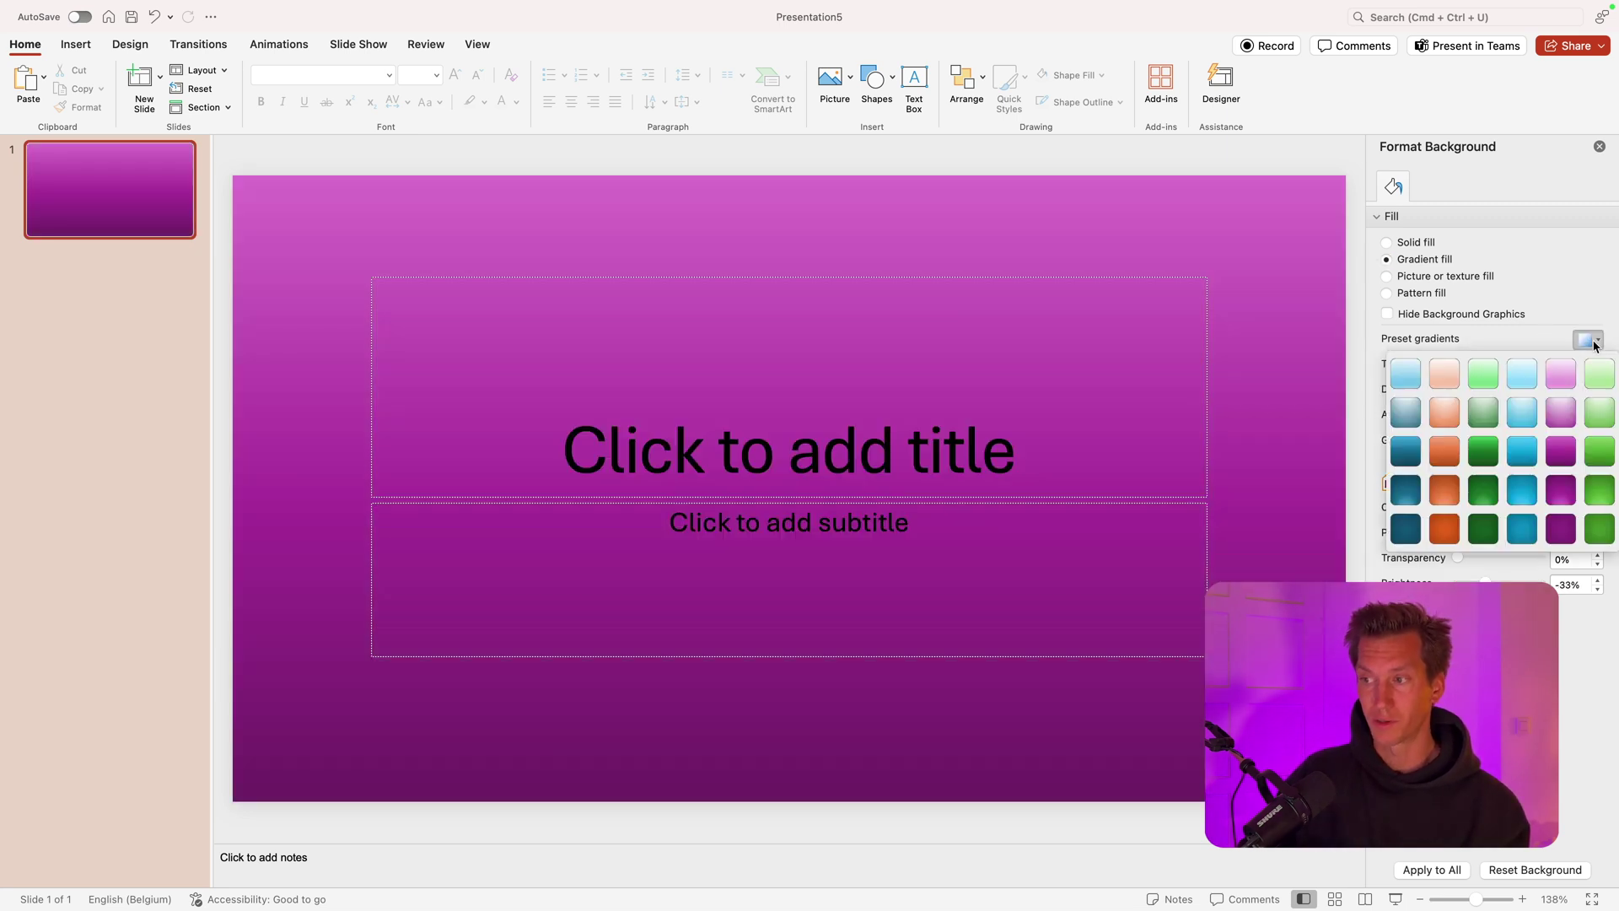
left_click(1523, 413)
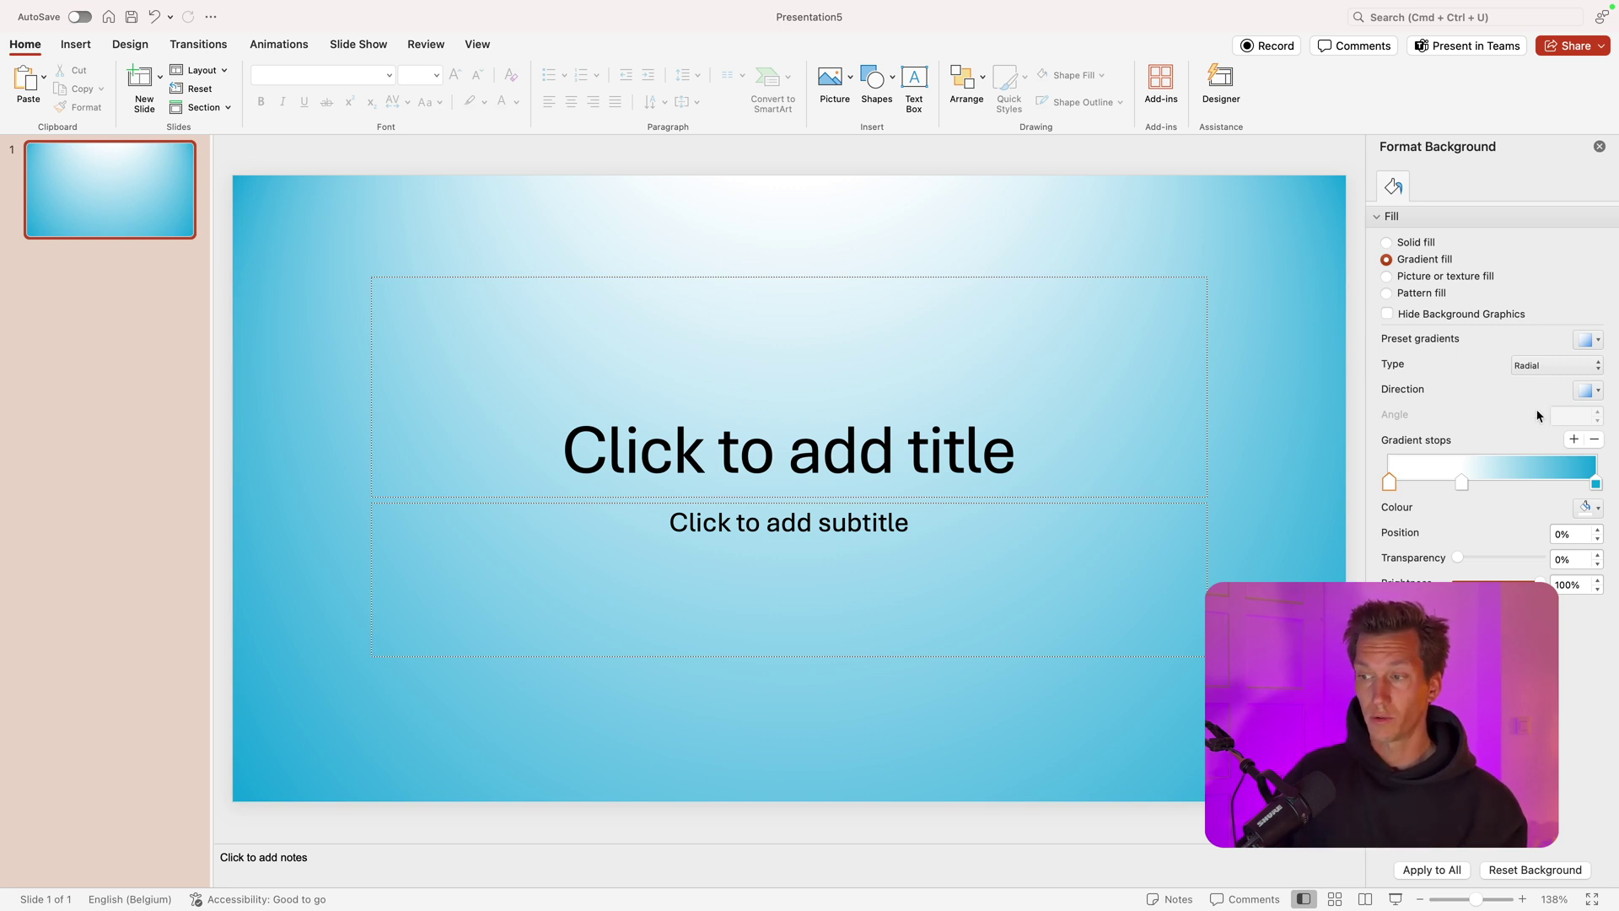
Step: Apply a darker blue preset, remove one stop and move the middle stop to 0%
left_click(1586, 340)
left_click(1520, 452)
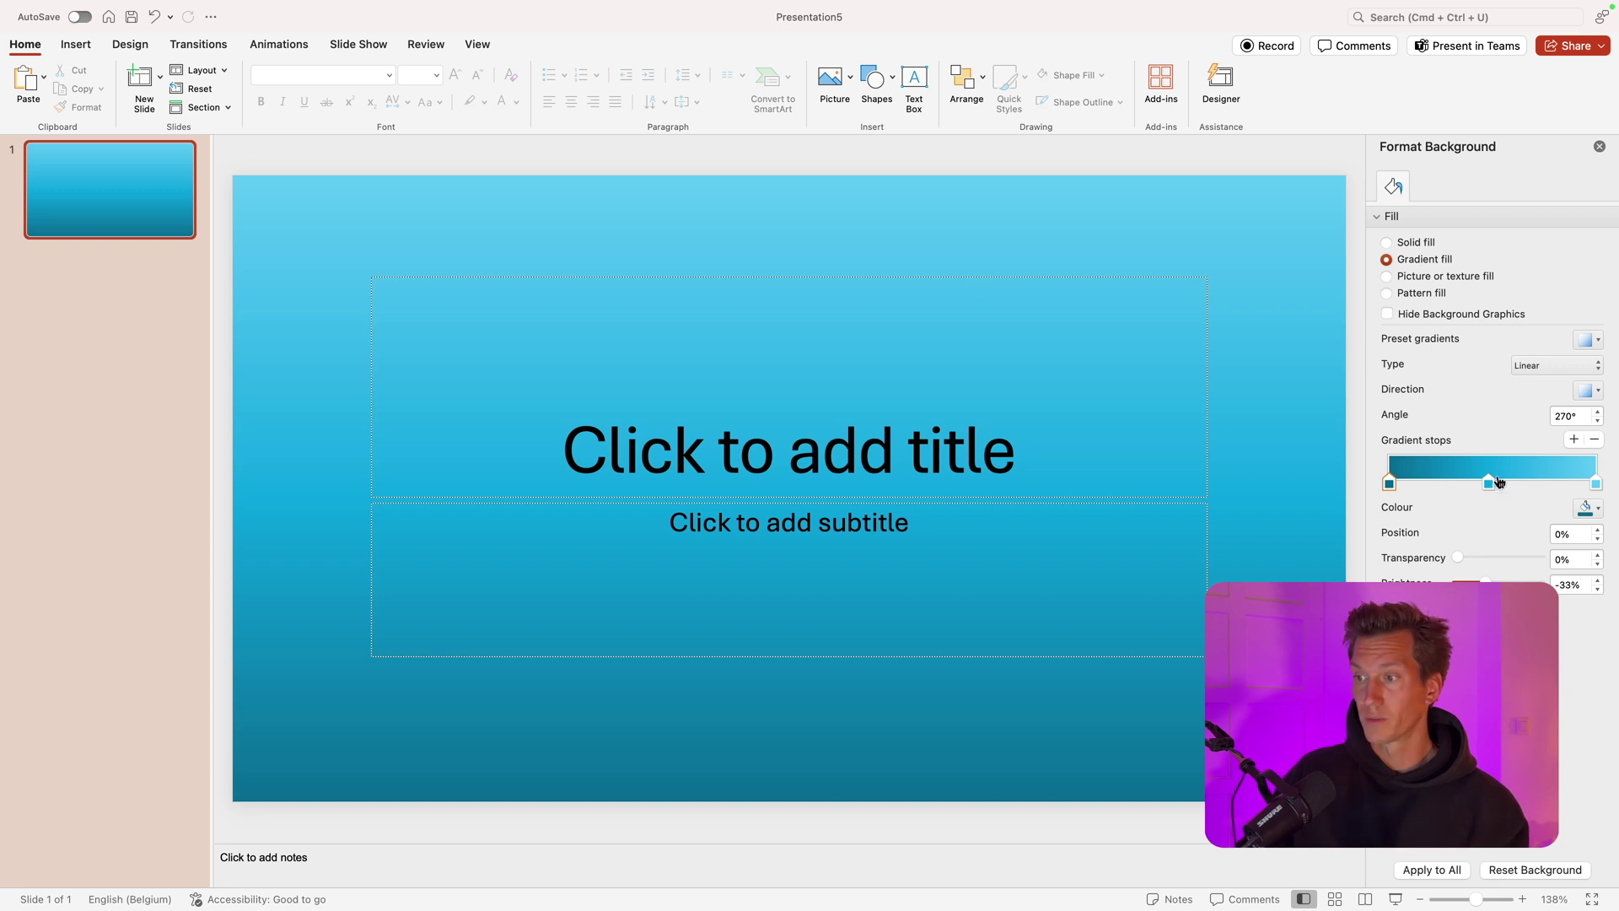
left_click(1594, 440)
left_click_drag(1493, 488, 1382, 489)
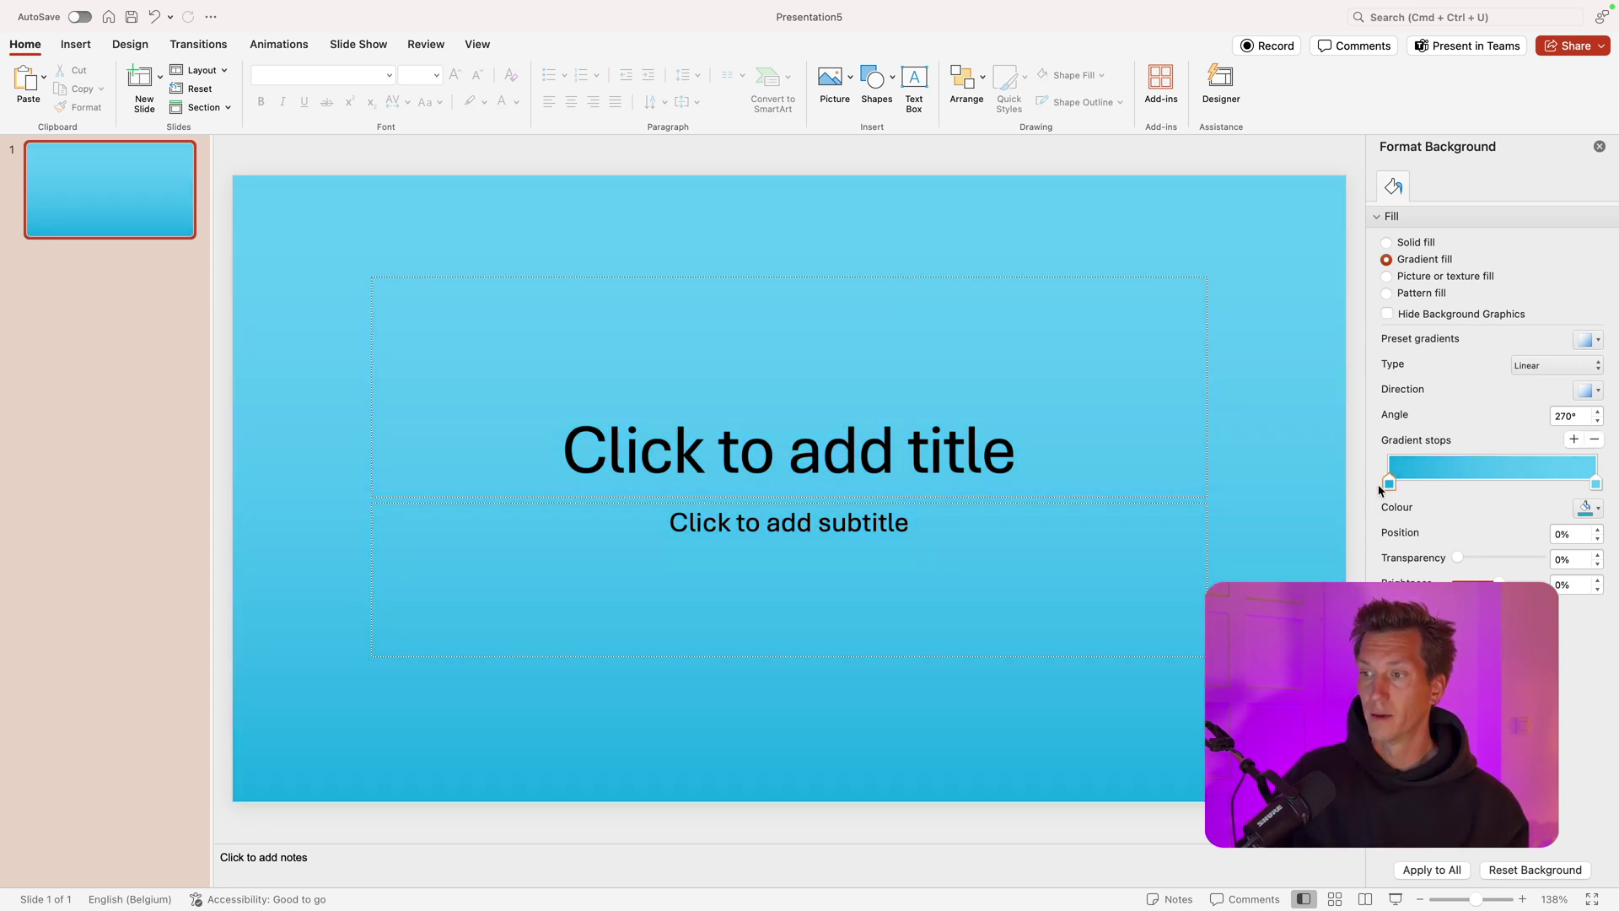
Step: Set the first gradient stop to a deep violet colour
left_click(1589, 508)
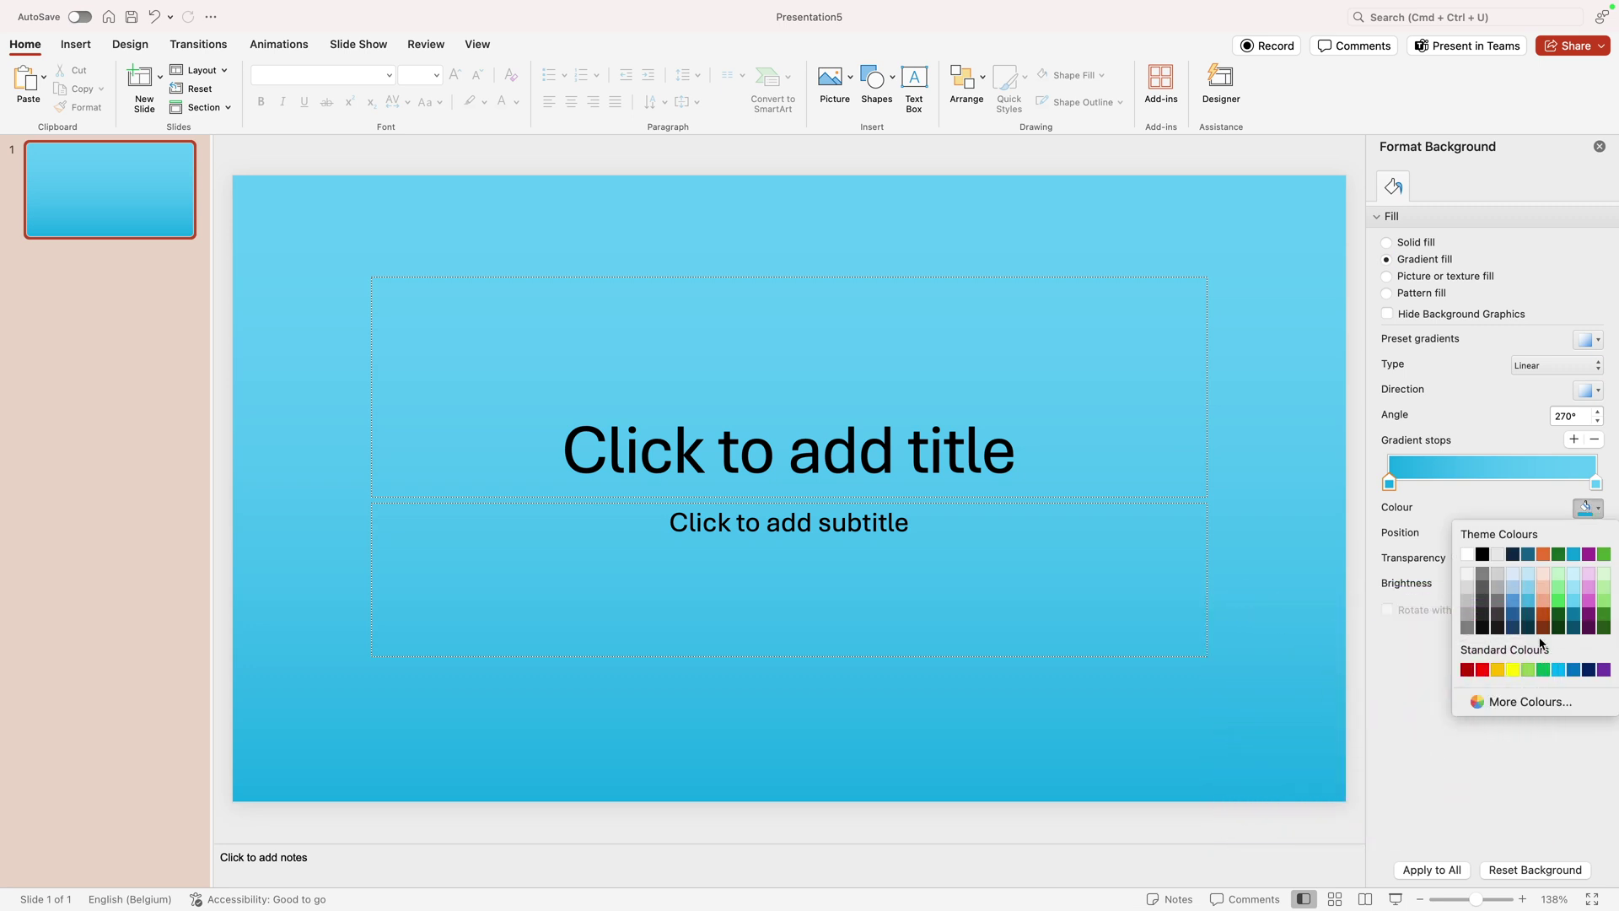
left_click(1537, 705)
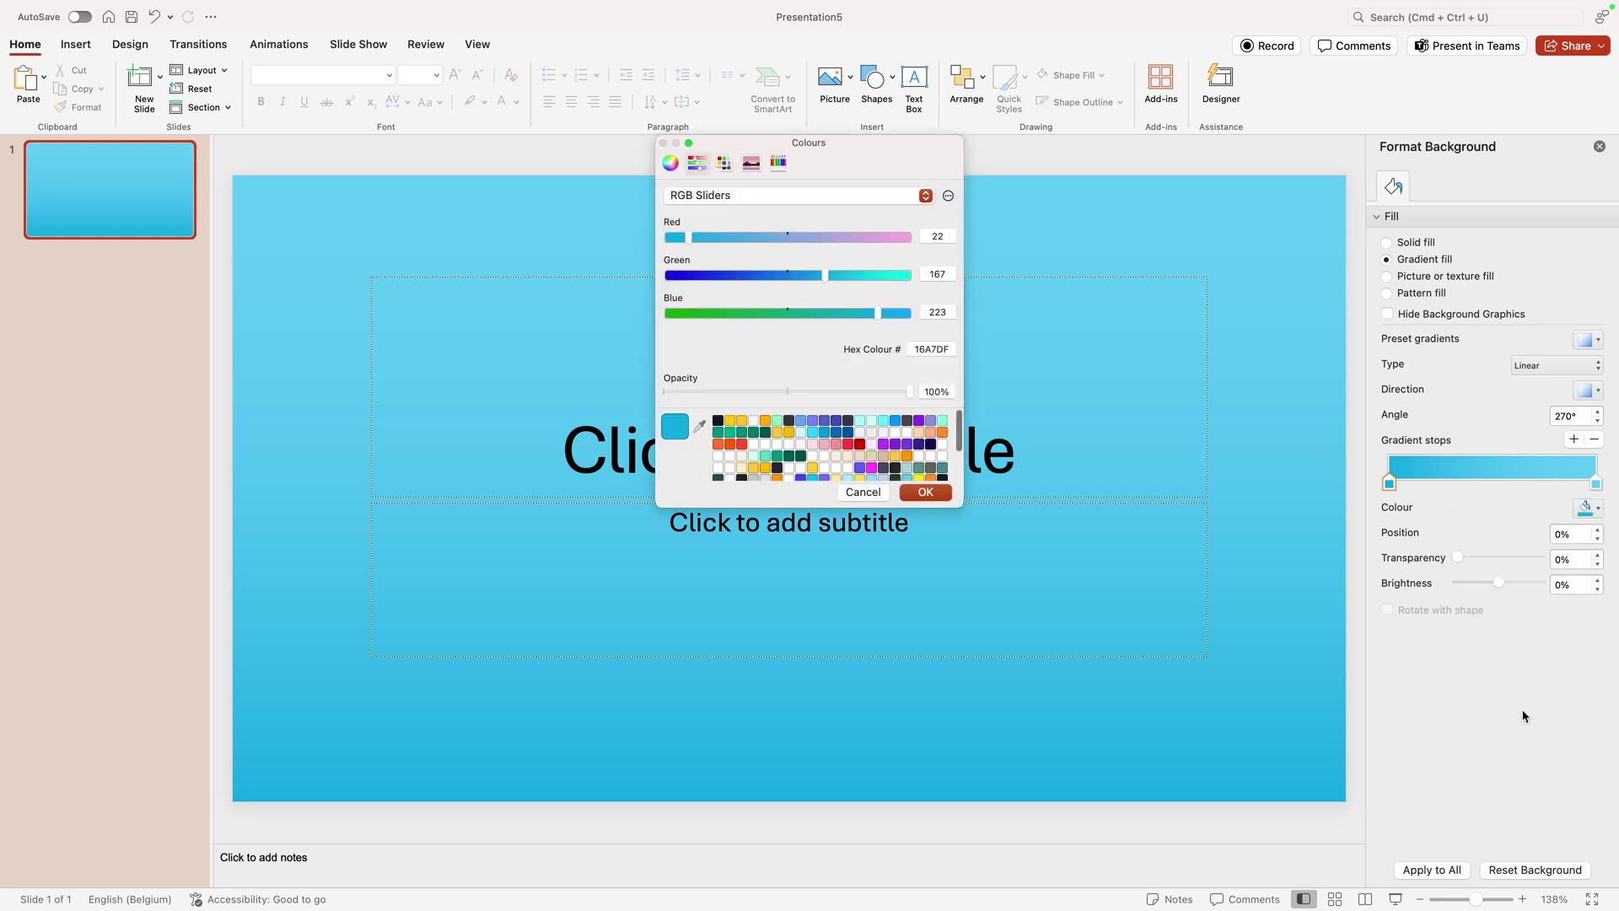
left_click(837, 421)
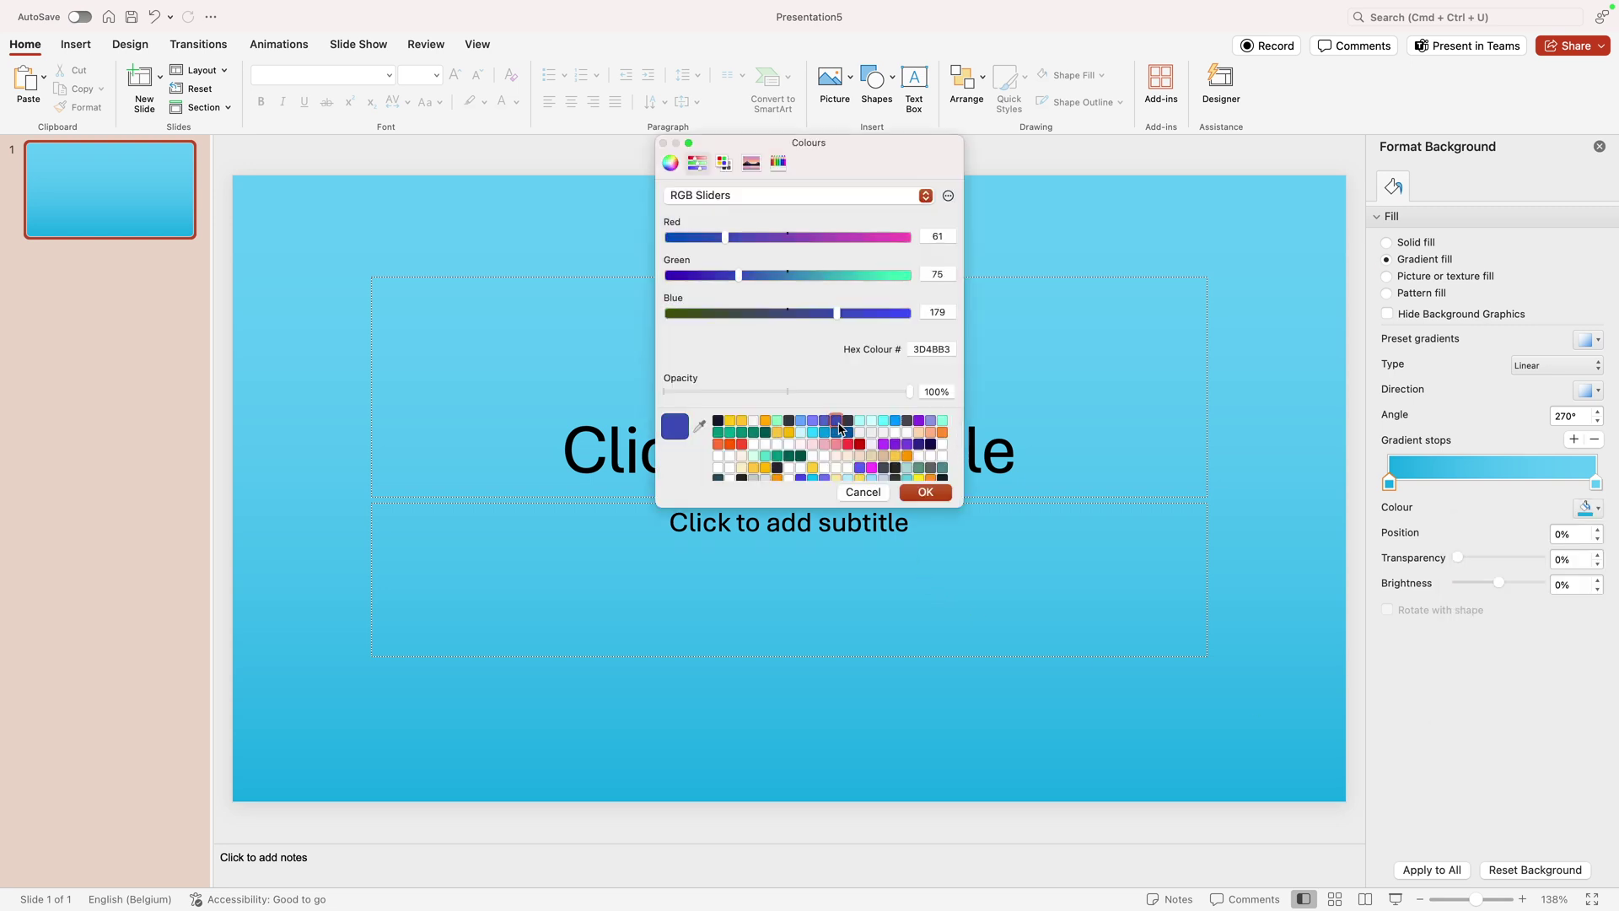
left_click_drag(737, 280, 700, 283)
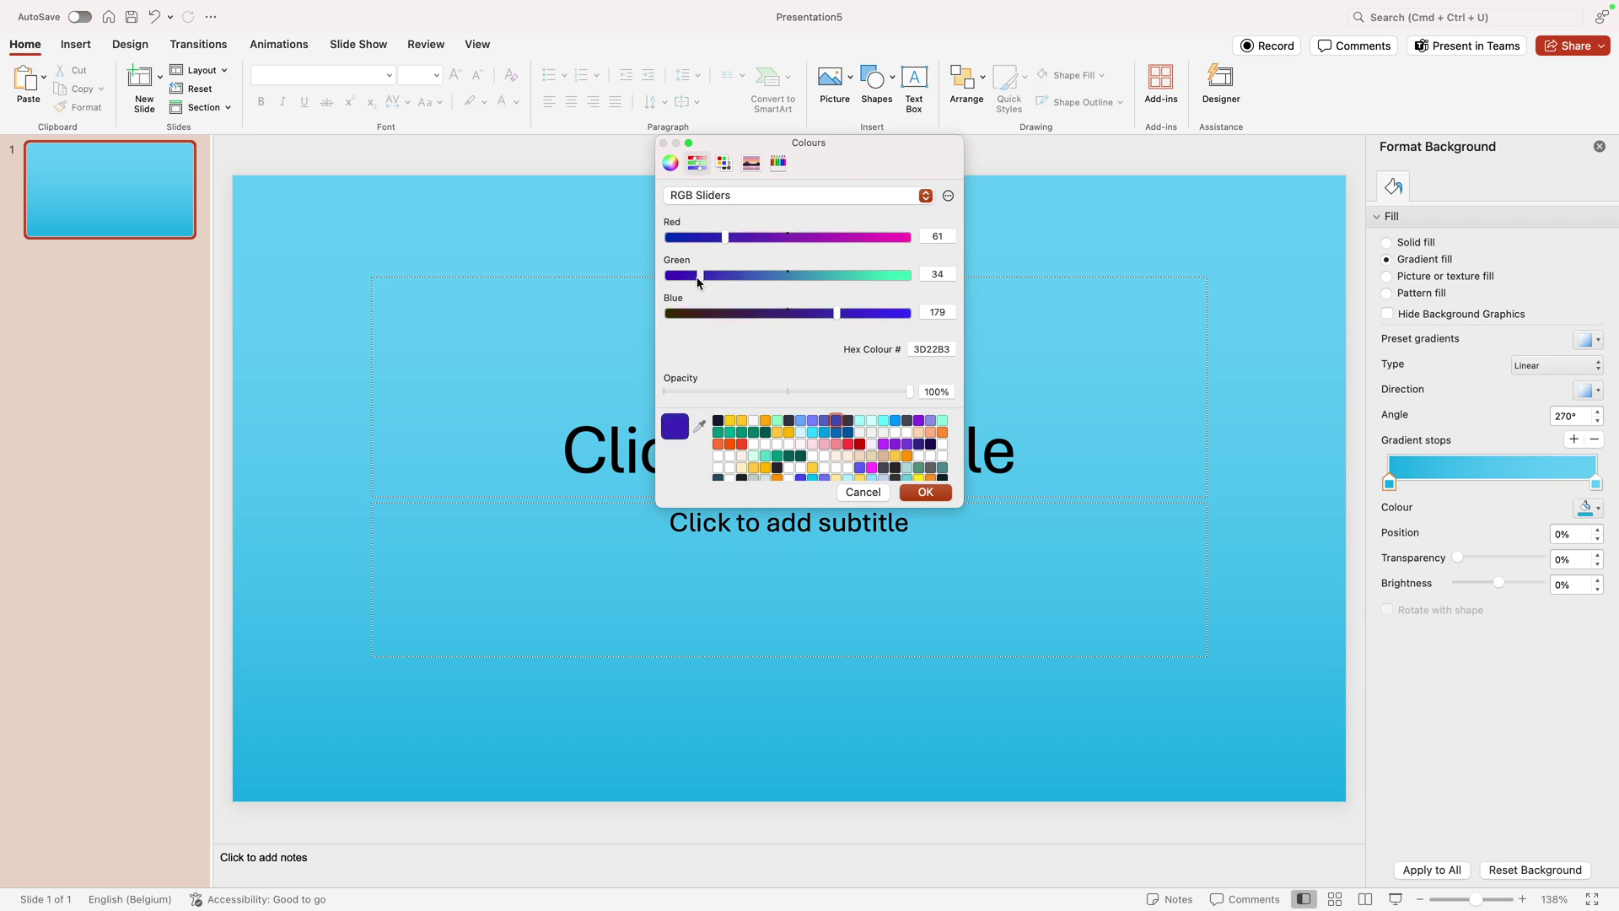
left_click(927, 493)
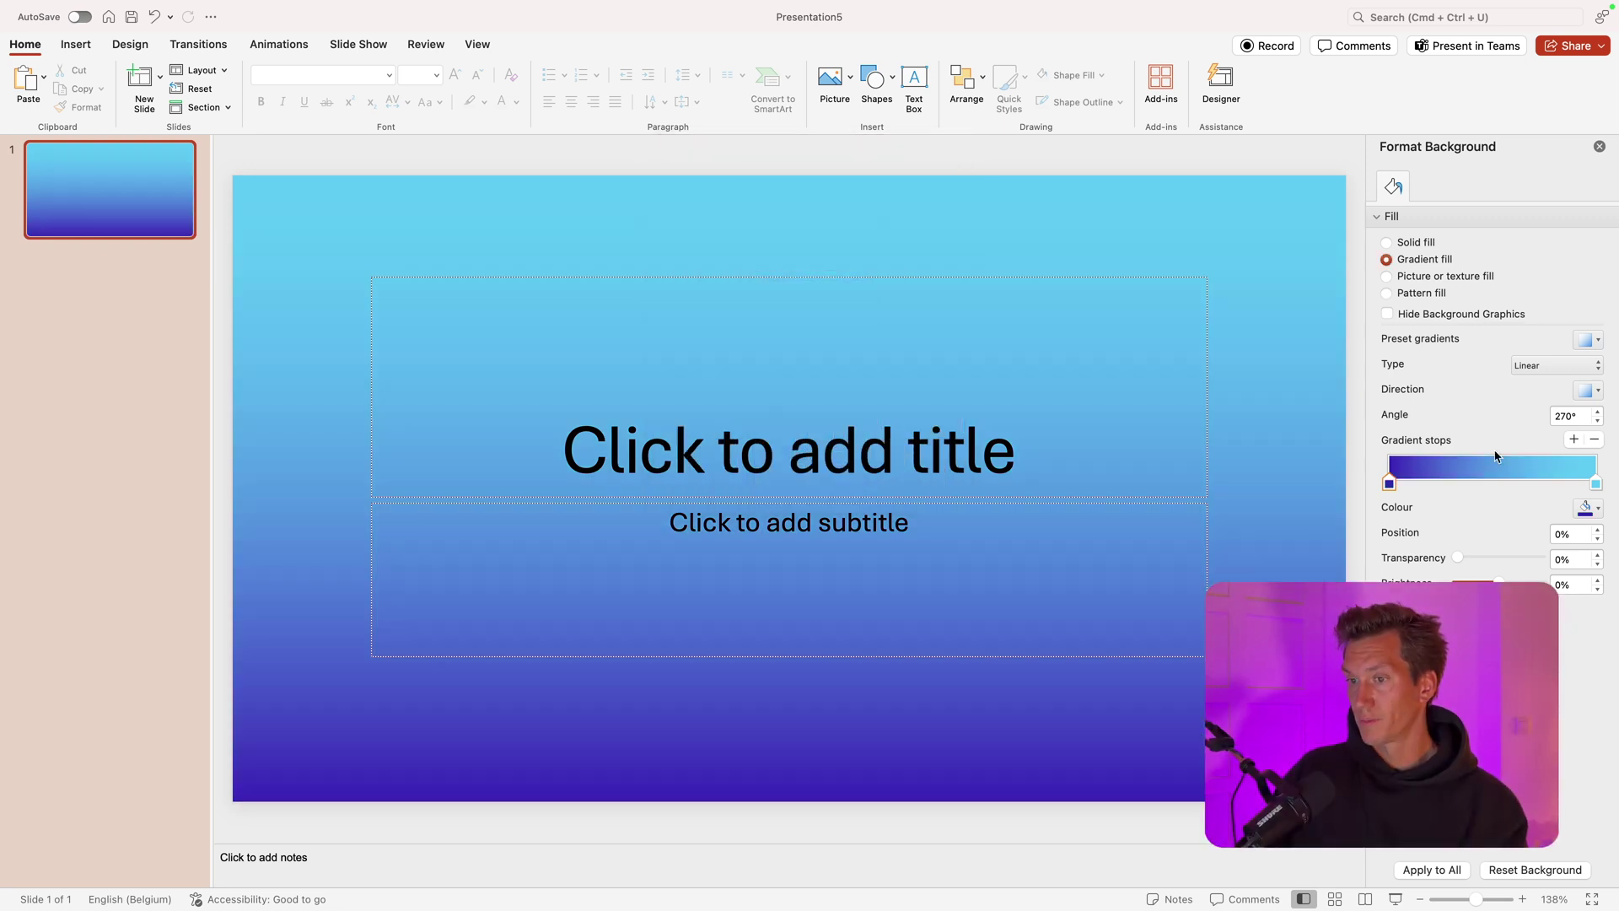
Step: Set the last stop to light periwinkle (7888F8) and make the gradient run left to right
left_click(1593, 509)
left_click(1562, 742)
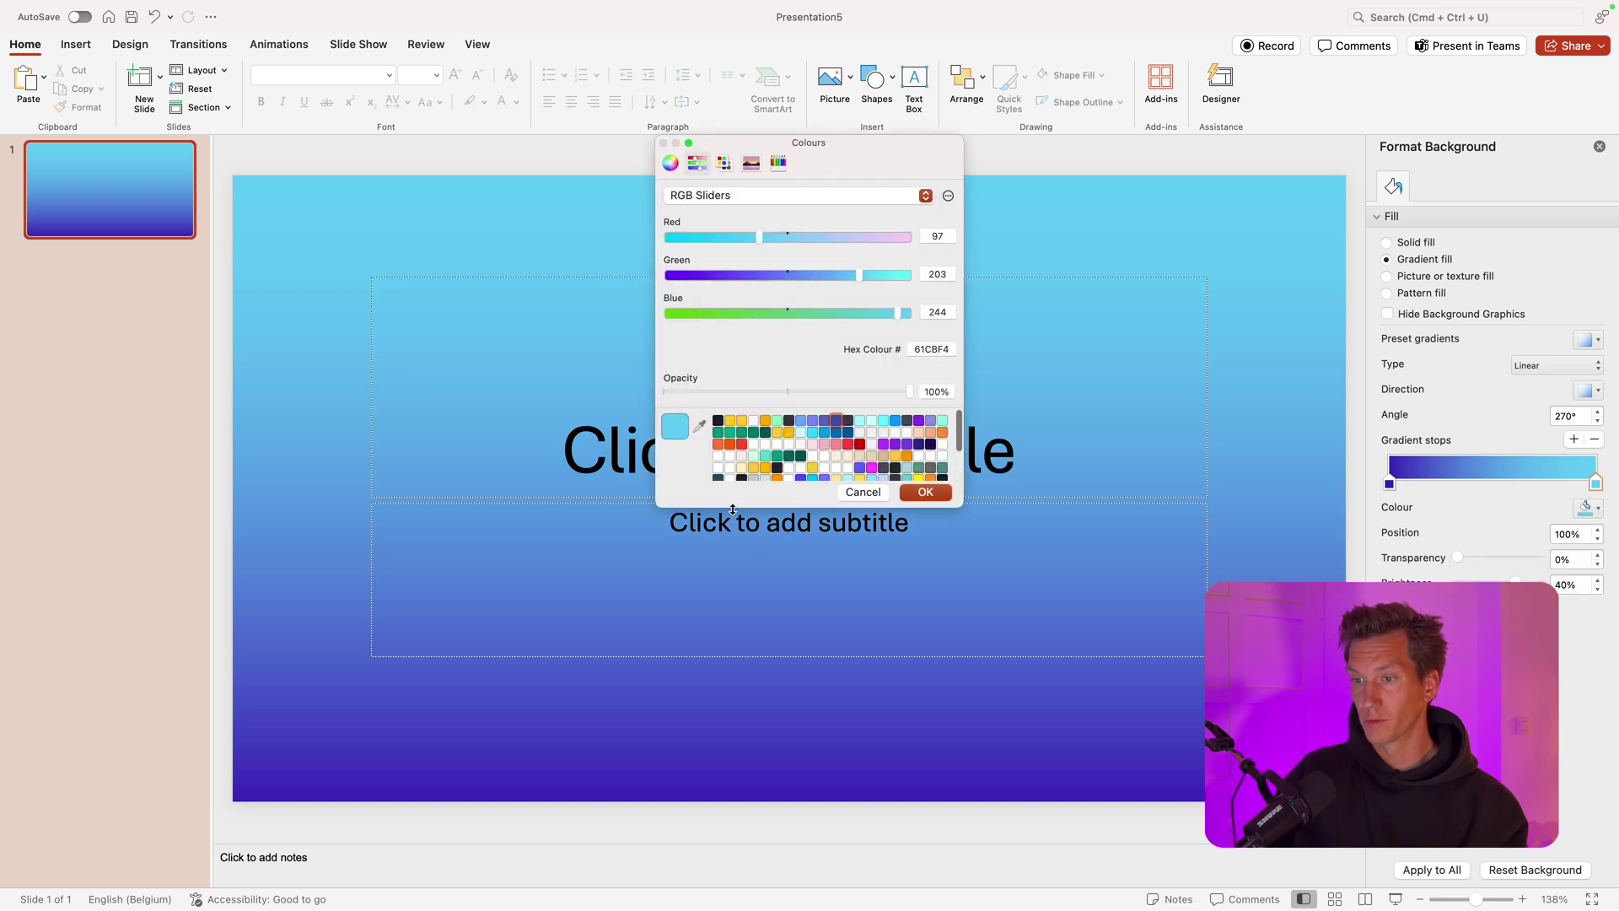
left_click(802, 424)
left_click(812, 423)
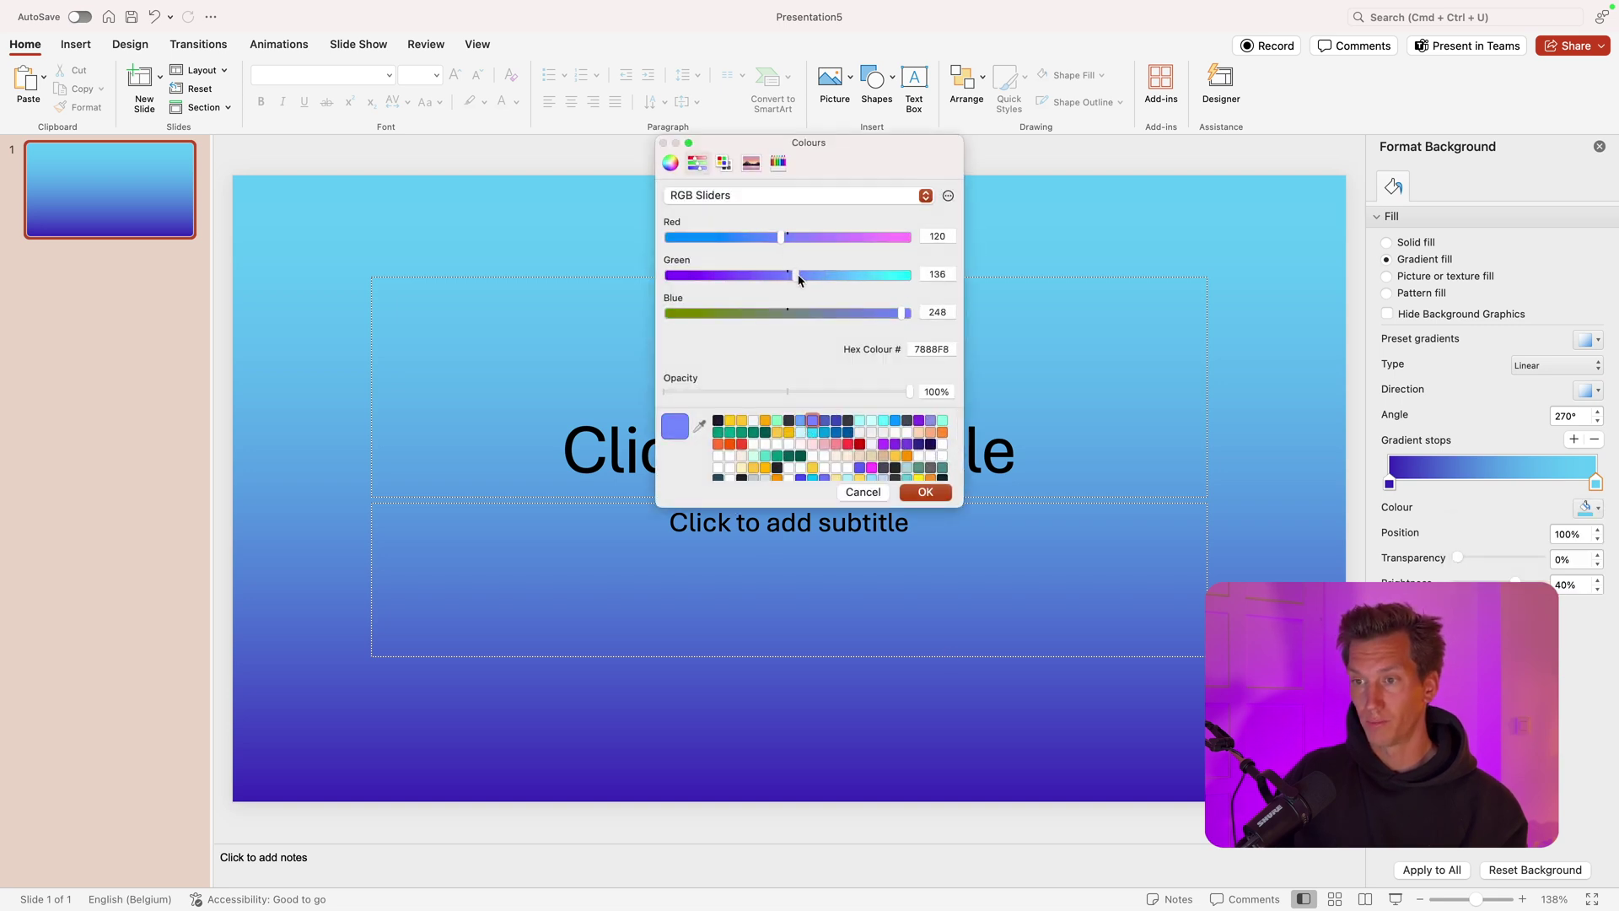
left_click(926, 491)
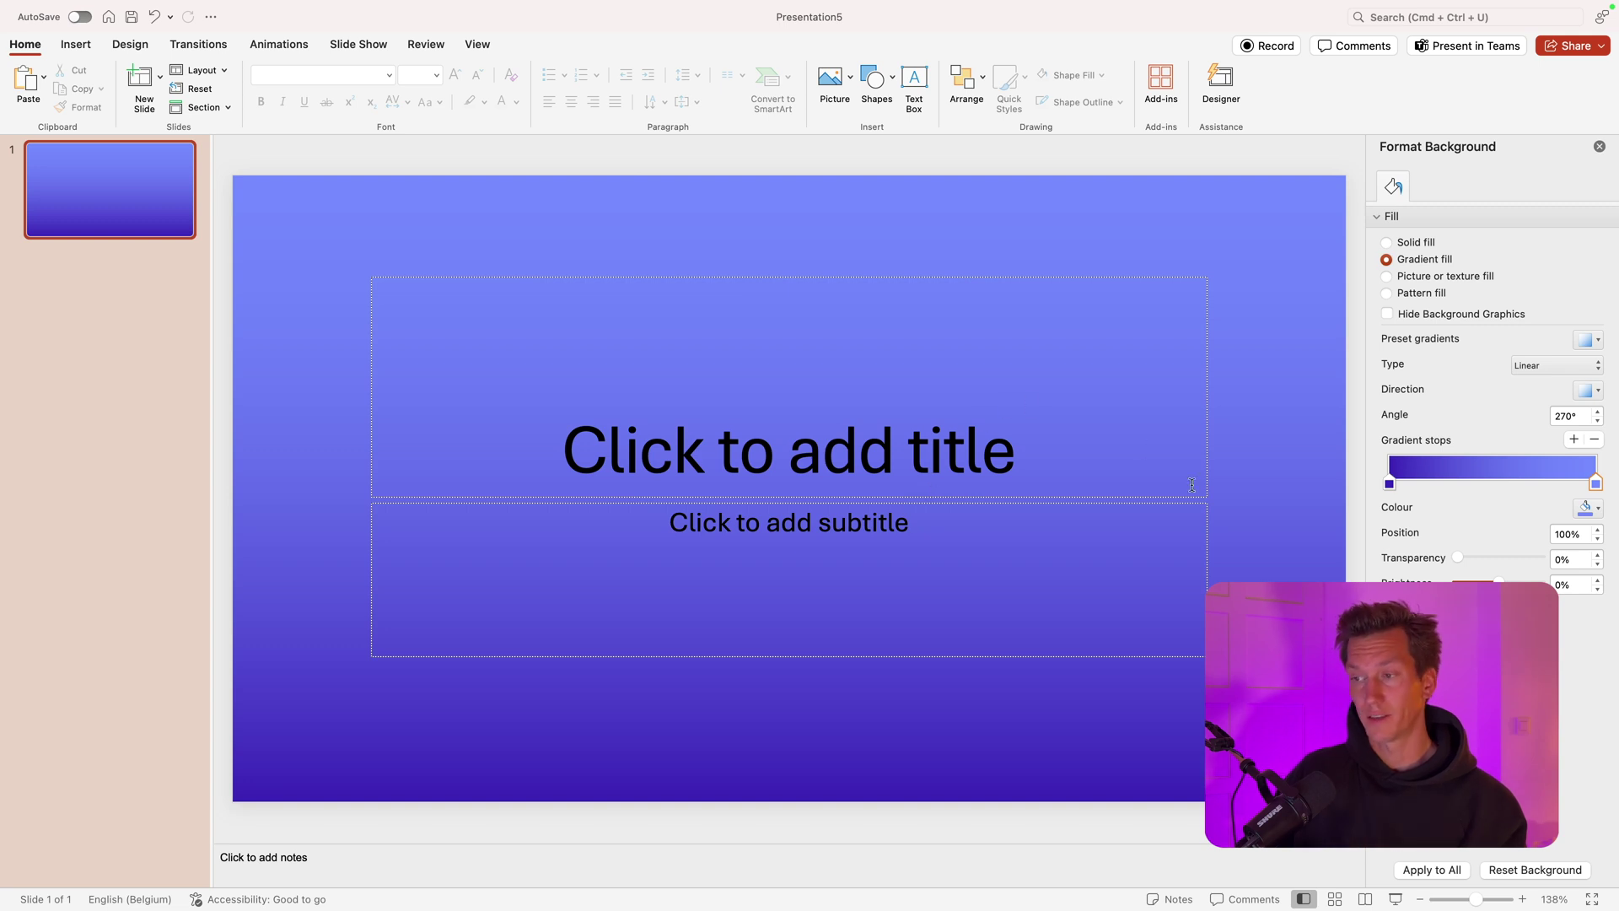
left_click(1593, 390)
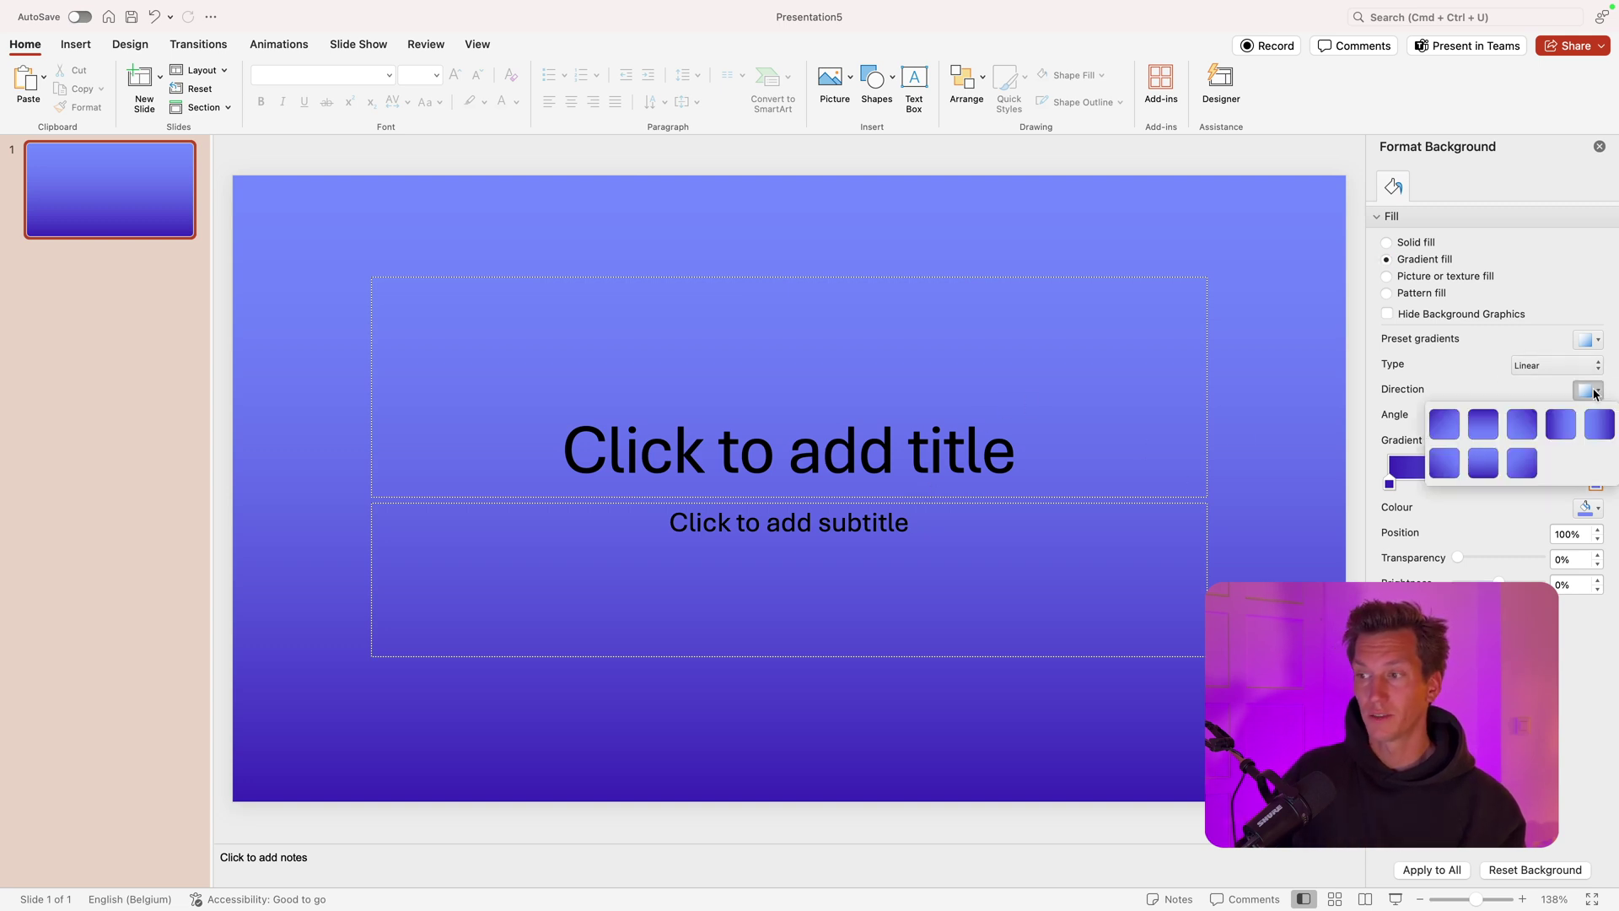
left_click(1561, 425)
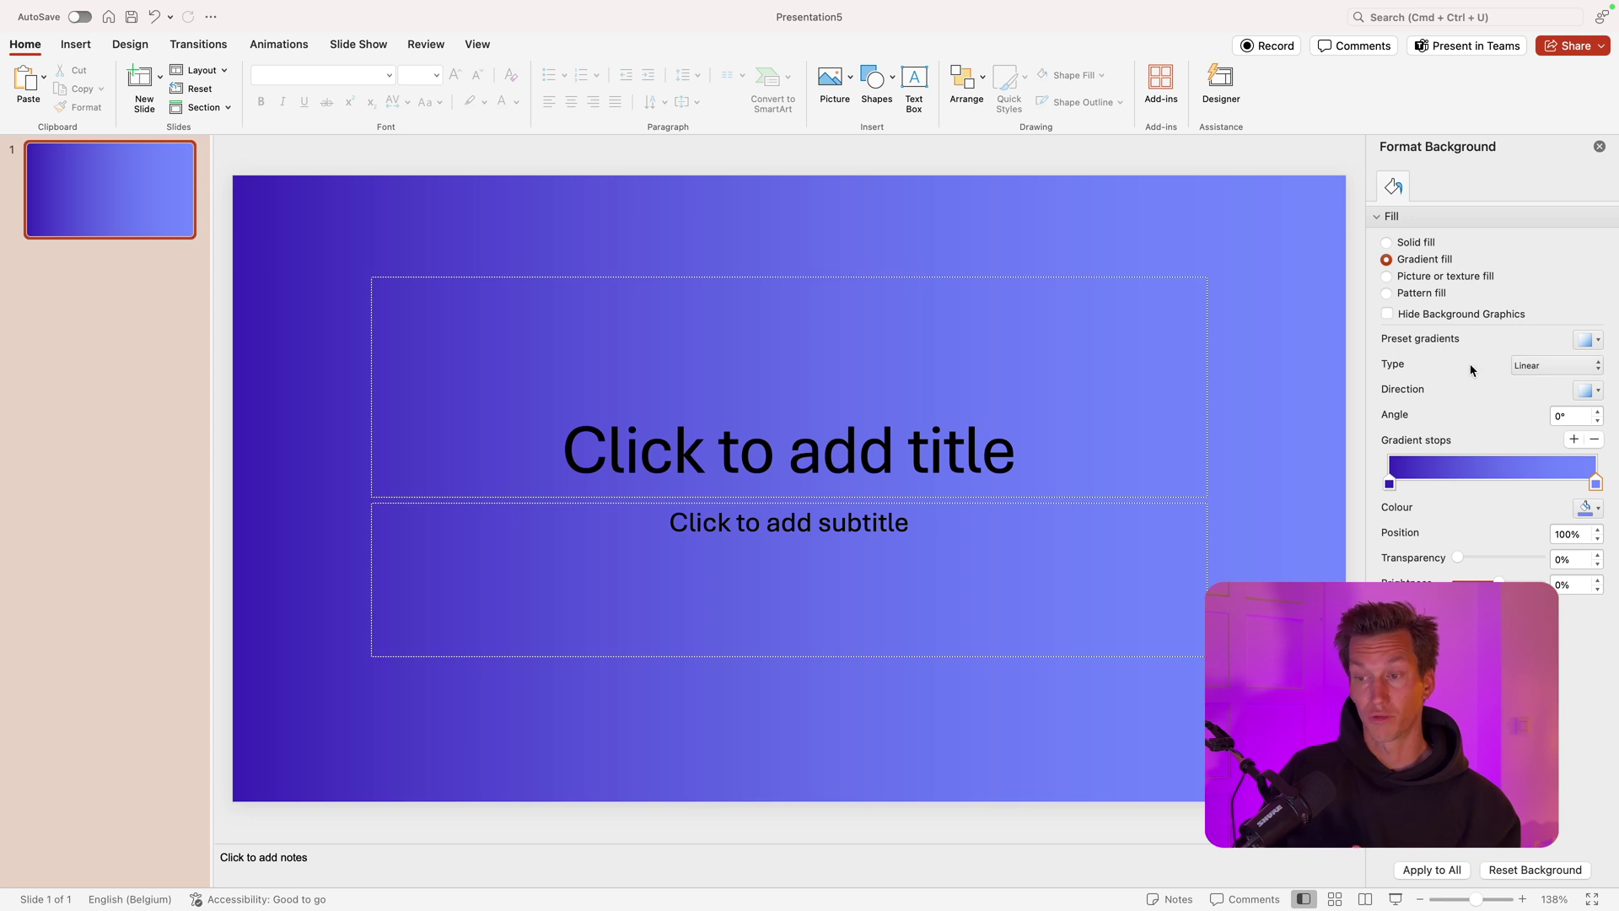
Step: Enter the title 'Presentation Title' and the subtitle 'Add your subtitle'
left_click(759, 427)
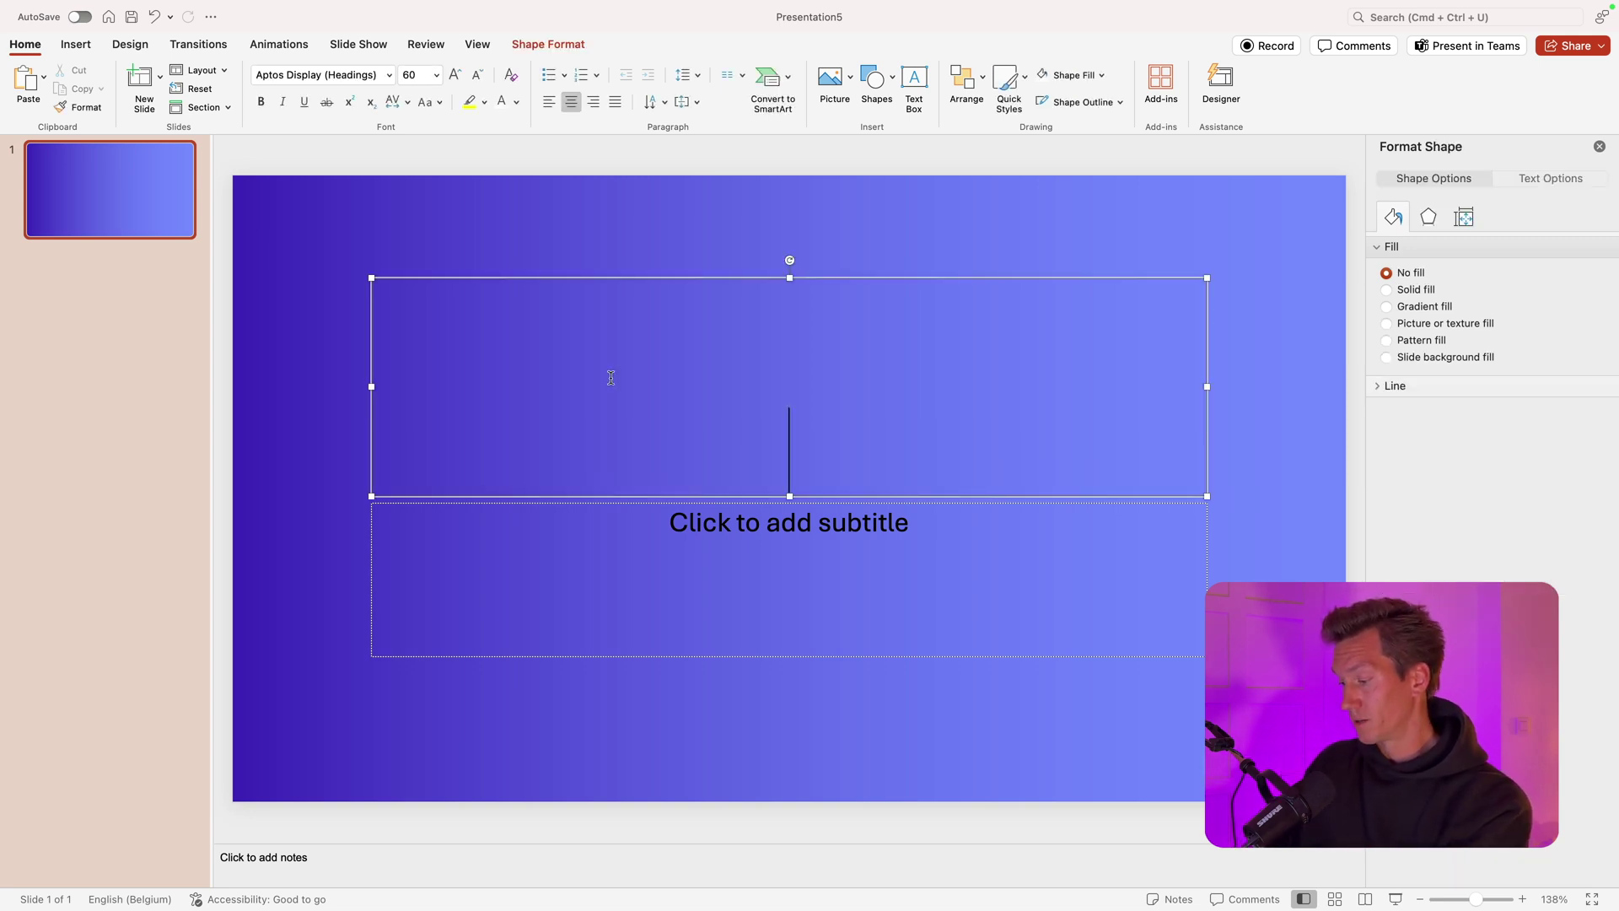
type("Presentation ")
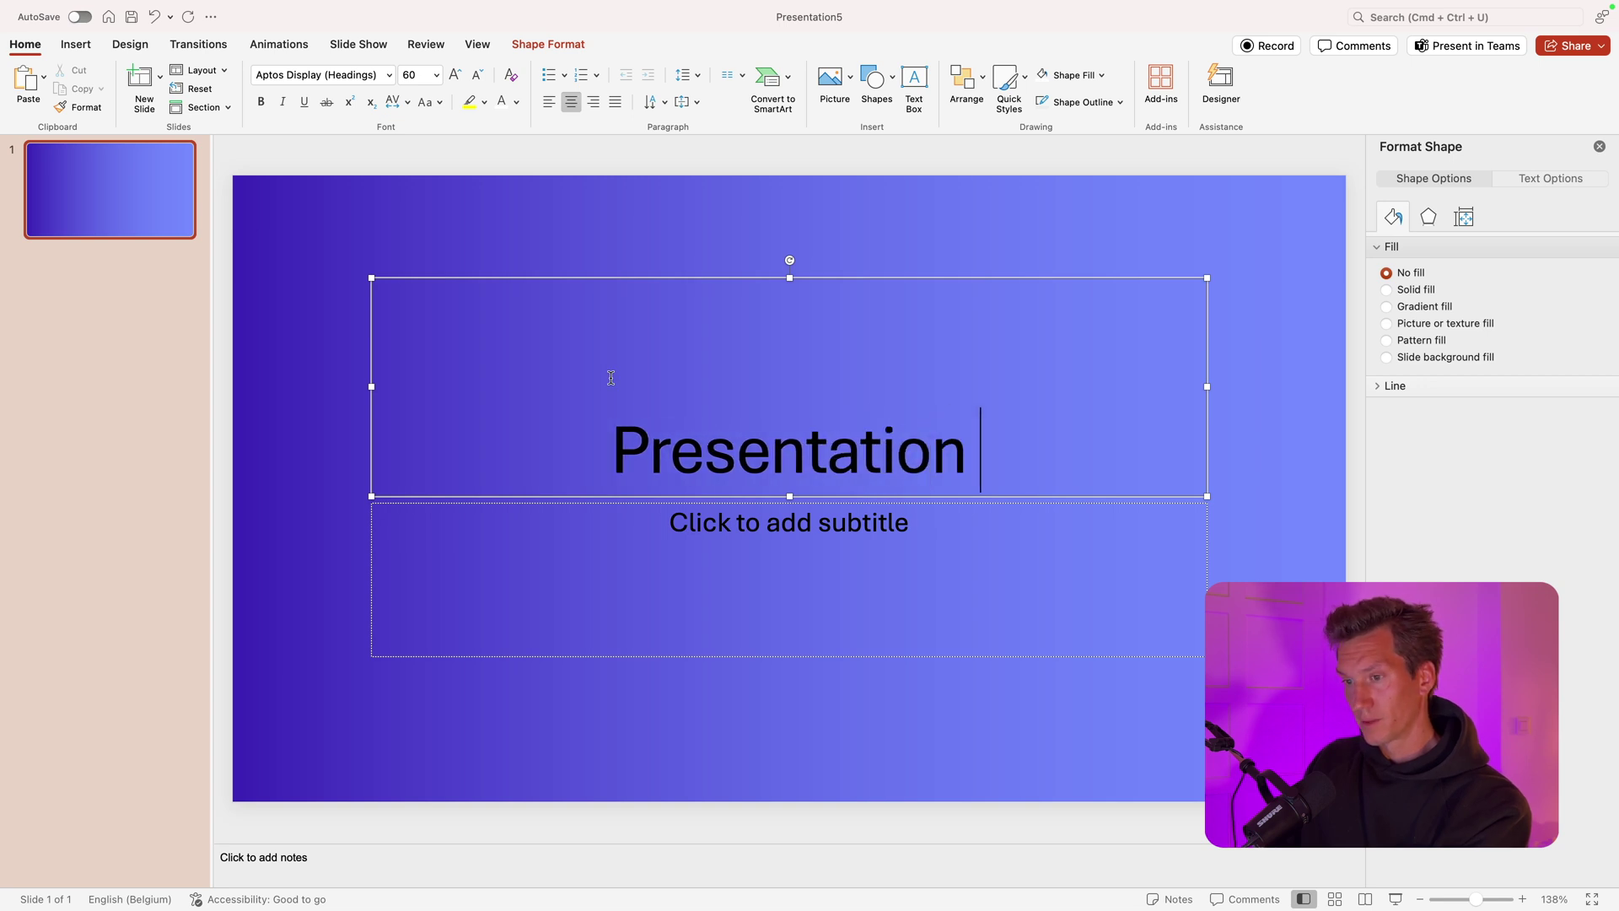
type("Title")
left_click(690, 516)
type("Add your subtitle")
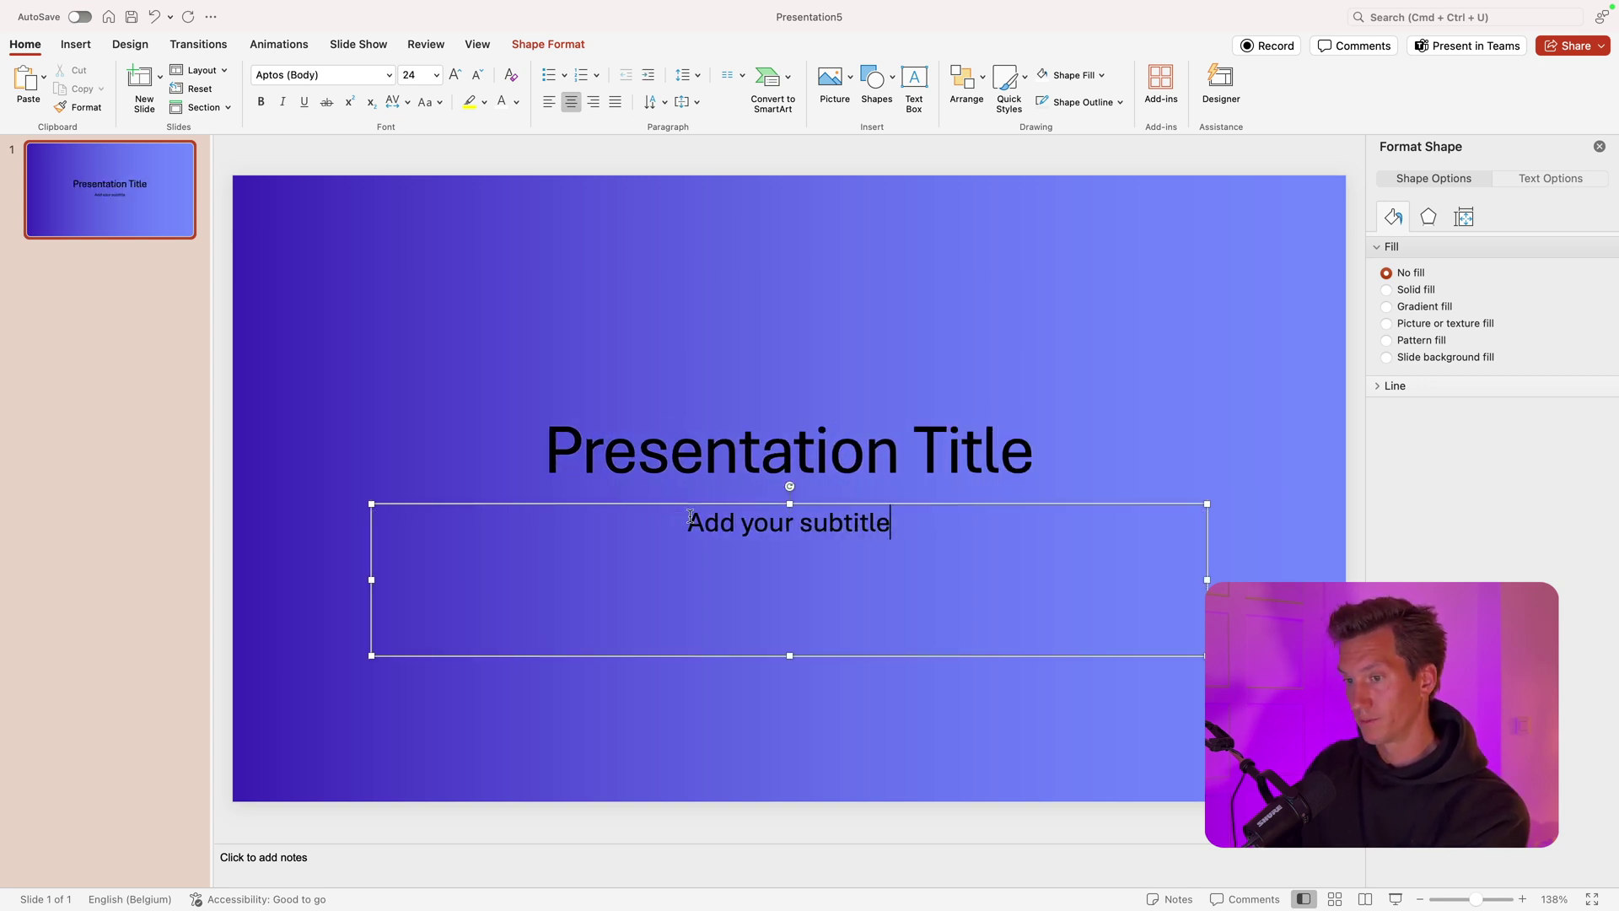
Step: Make both the title and subtitle white in the Avenir Next font
left_click(810, 426, "shift")
left_click(504, 109)
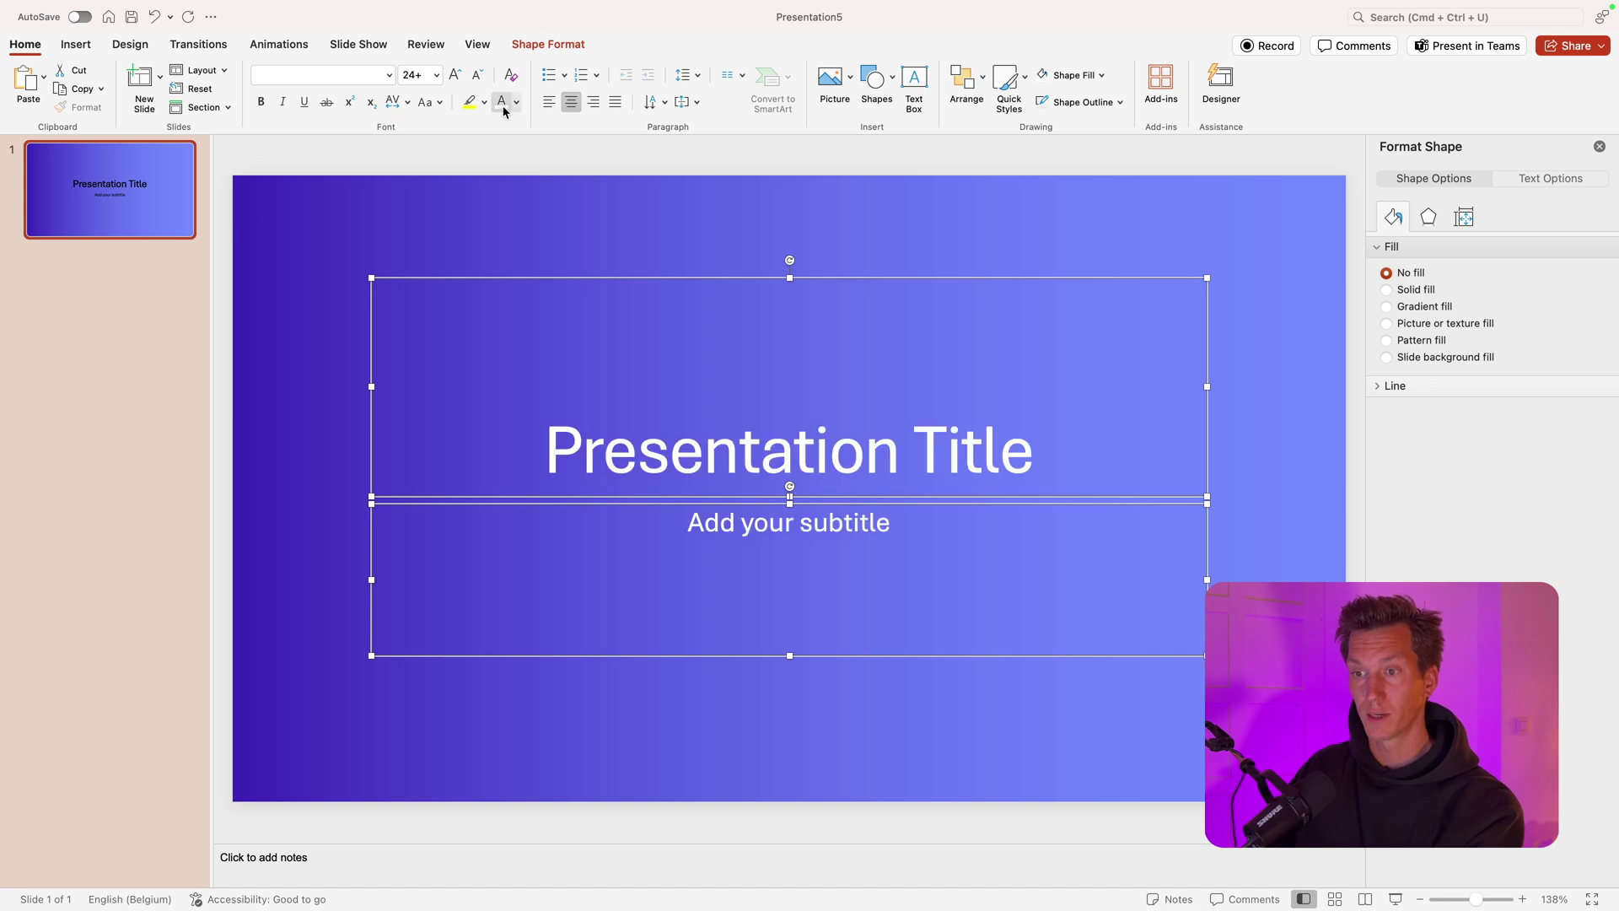
left_click(327, 75)
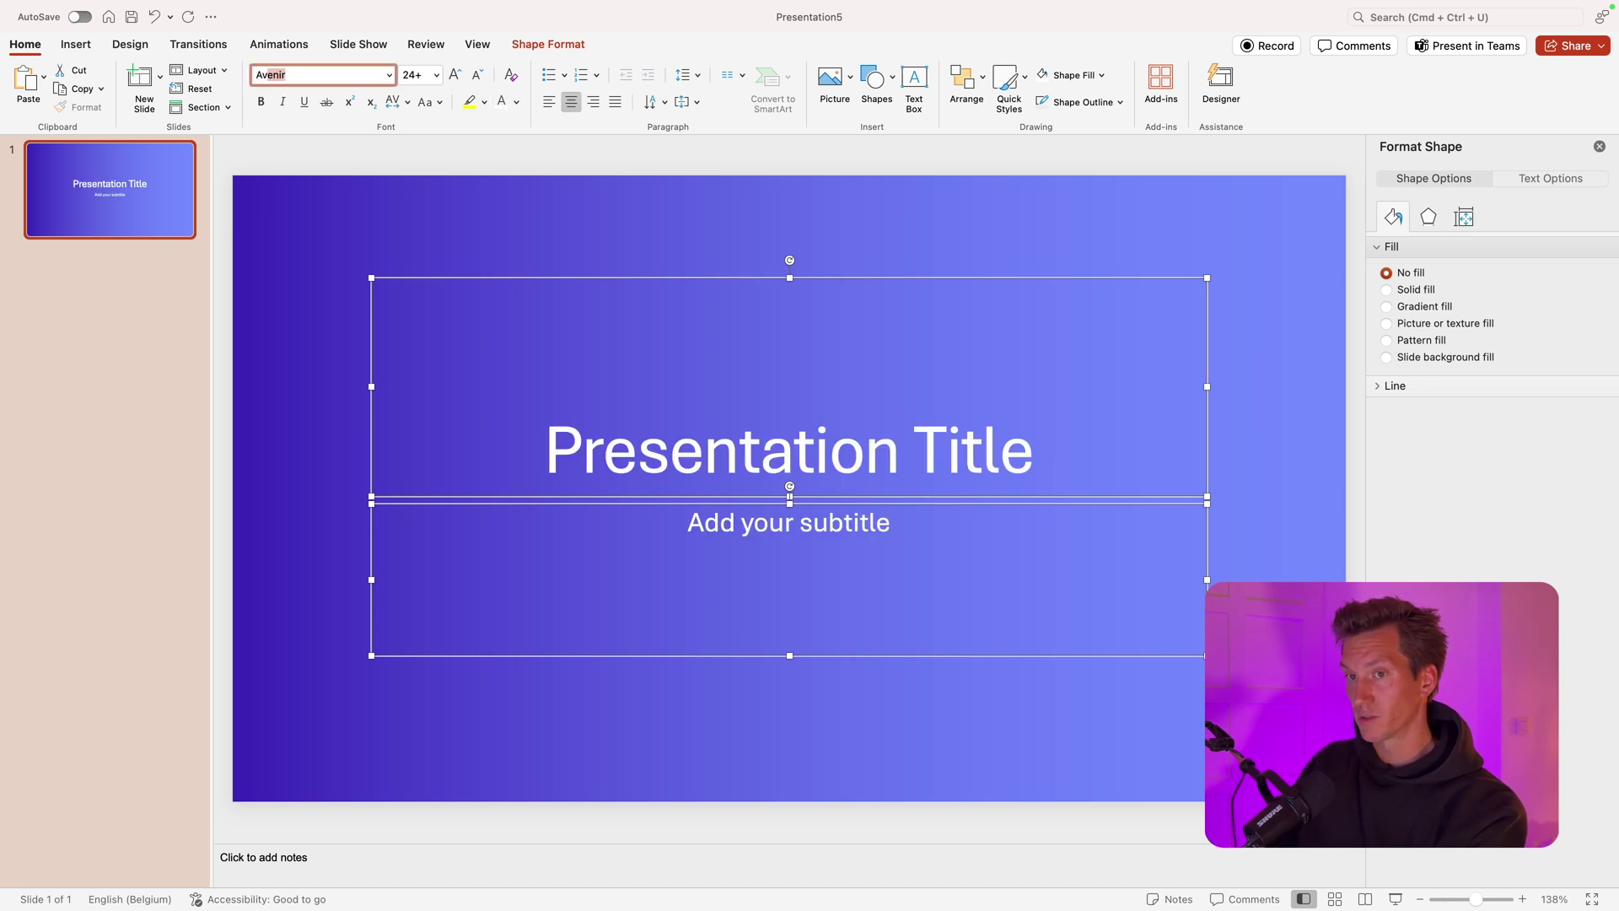
key("Return")
left_click(579, 260)
Step: Bold the title and nudge the subtitle slightly up toward it
left_click(643, 449)
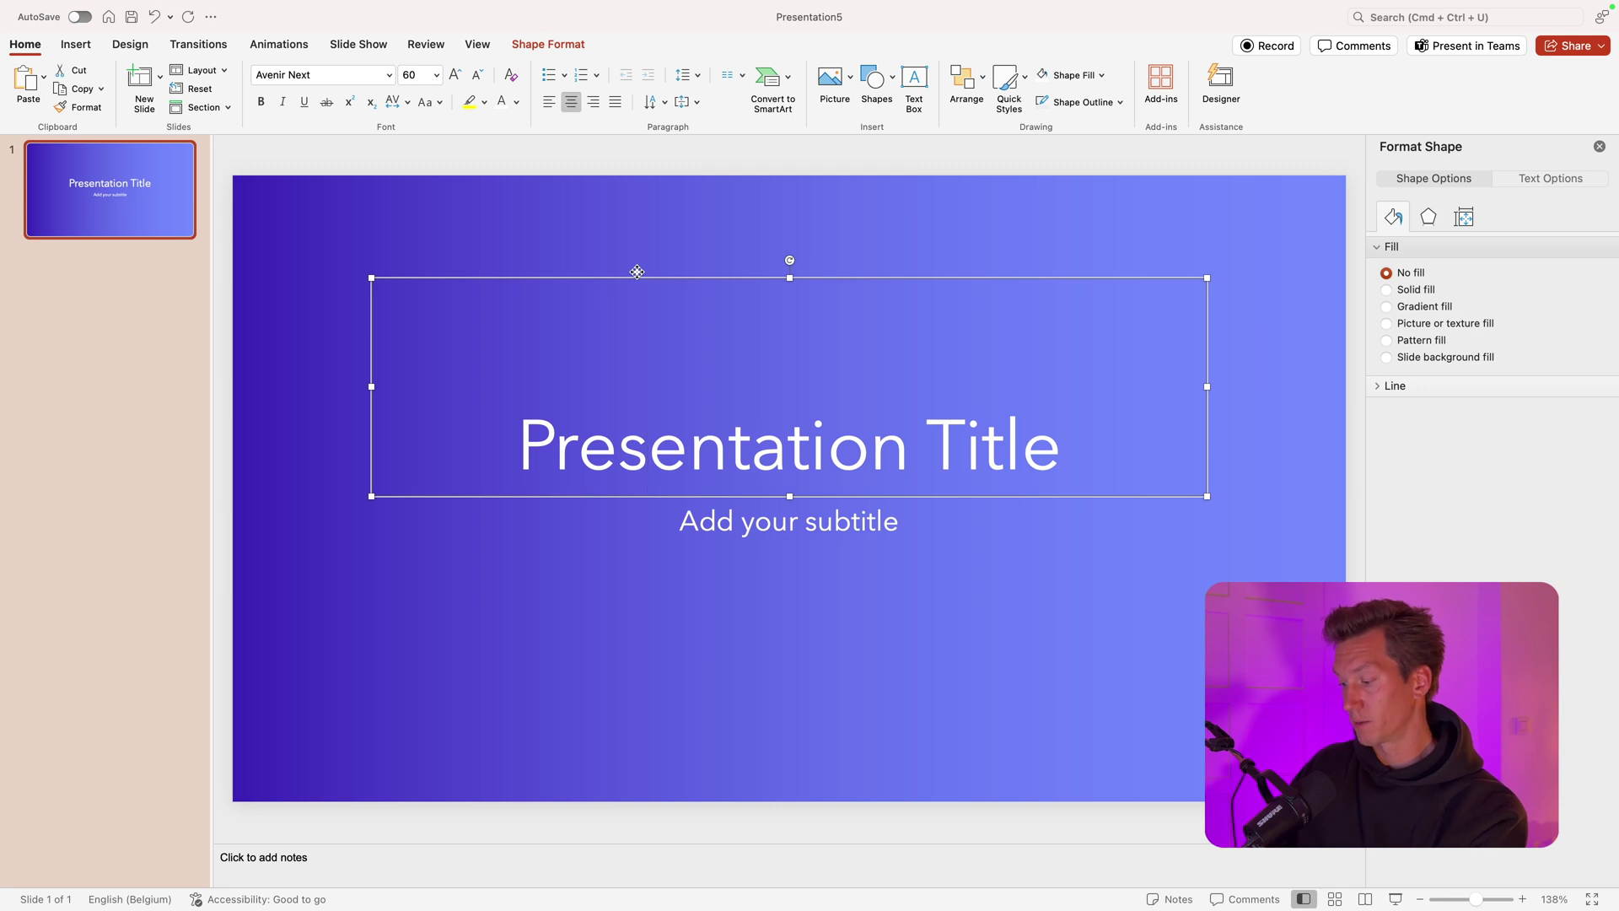
key("super+b")
key("Escape")
left_click(773, 522)
left_click_drag(775, 503, 776, 495)
left_click(769, 448, "shift")
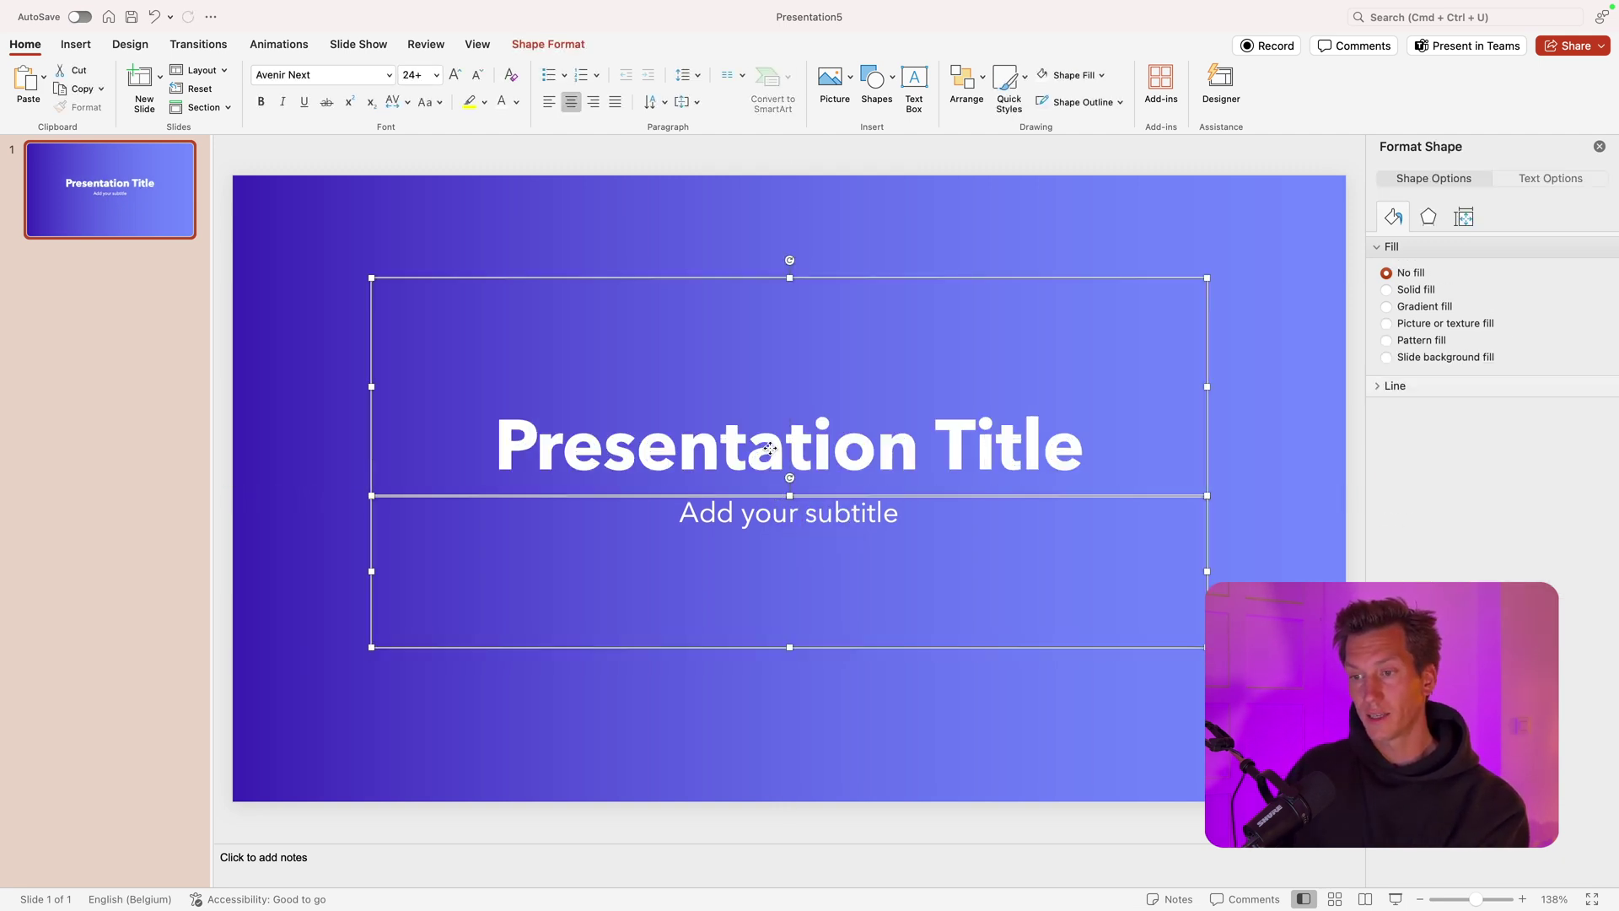
left_click(728, 263)
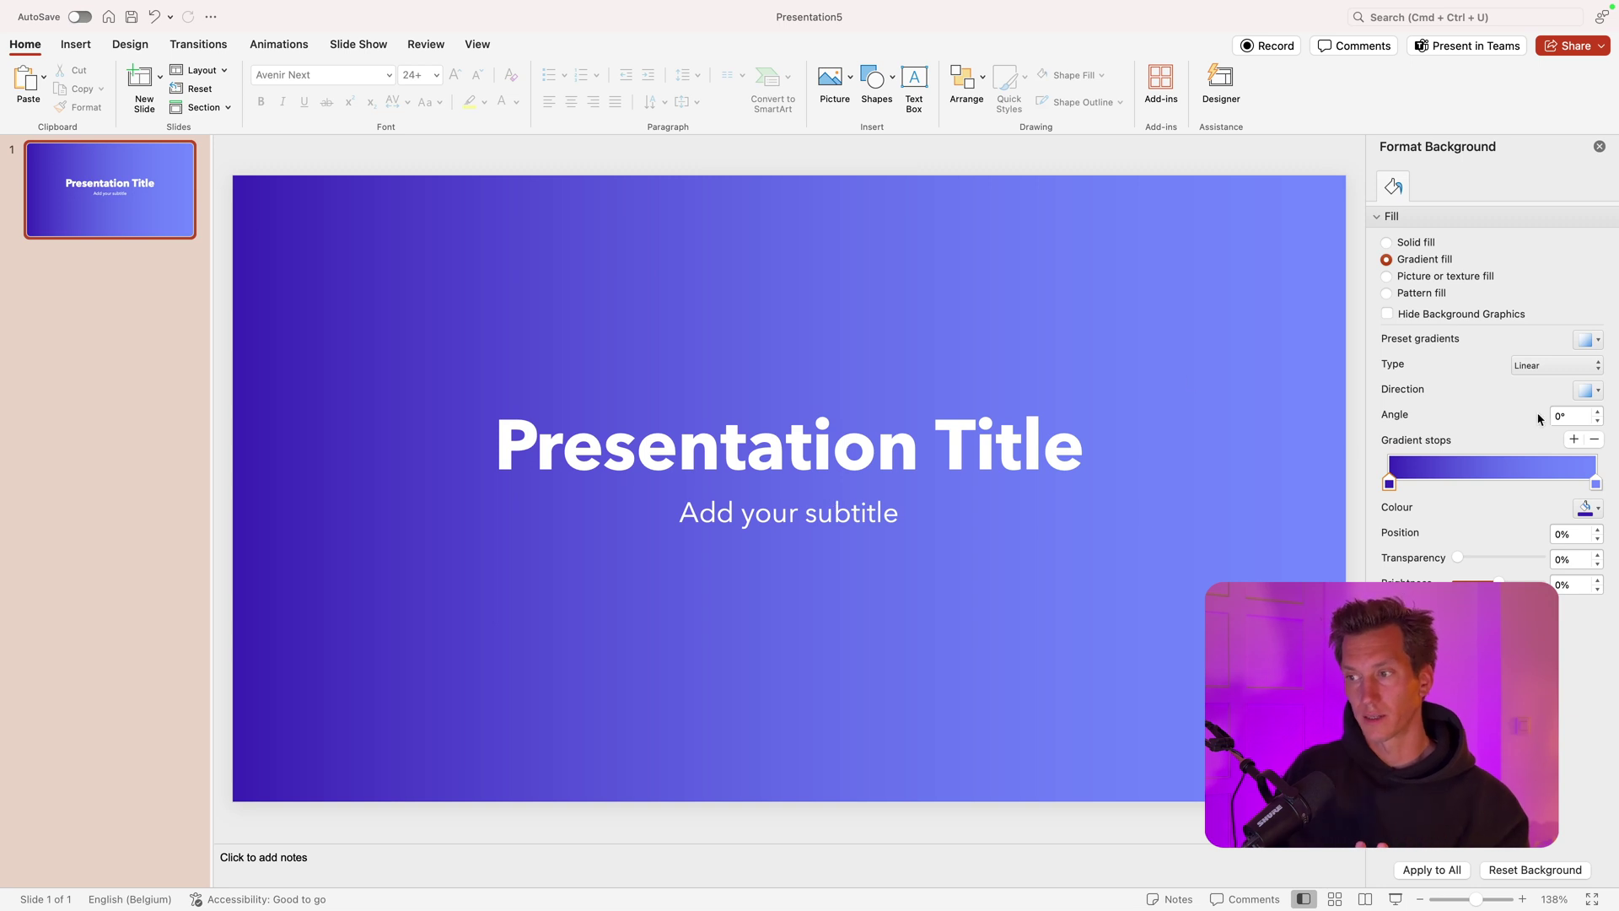
Step: Try a green radial preset gradient, then undo back to the blue linear gradient
left_click(1585, 344)
left_click(1478, 427)
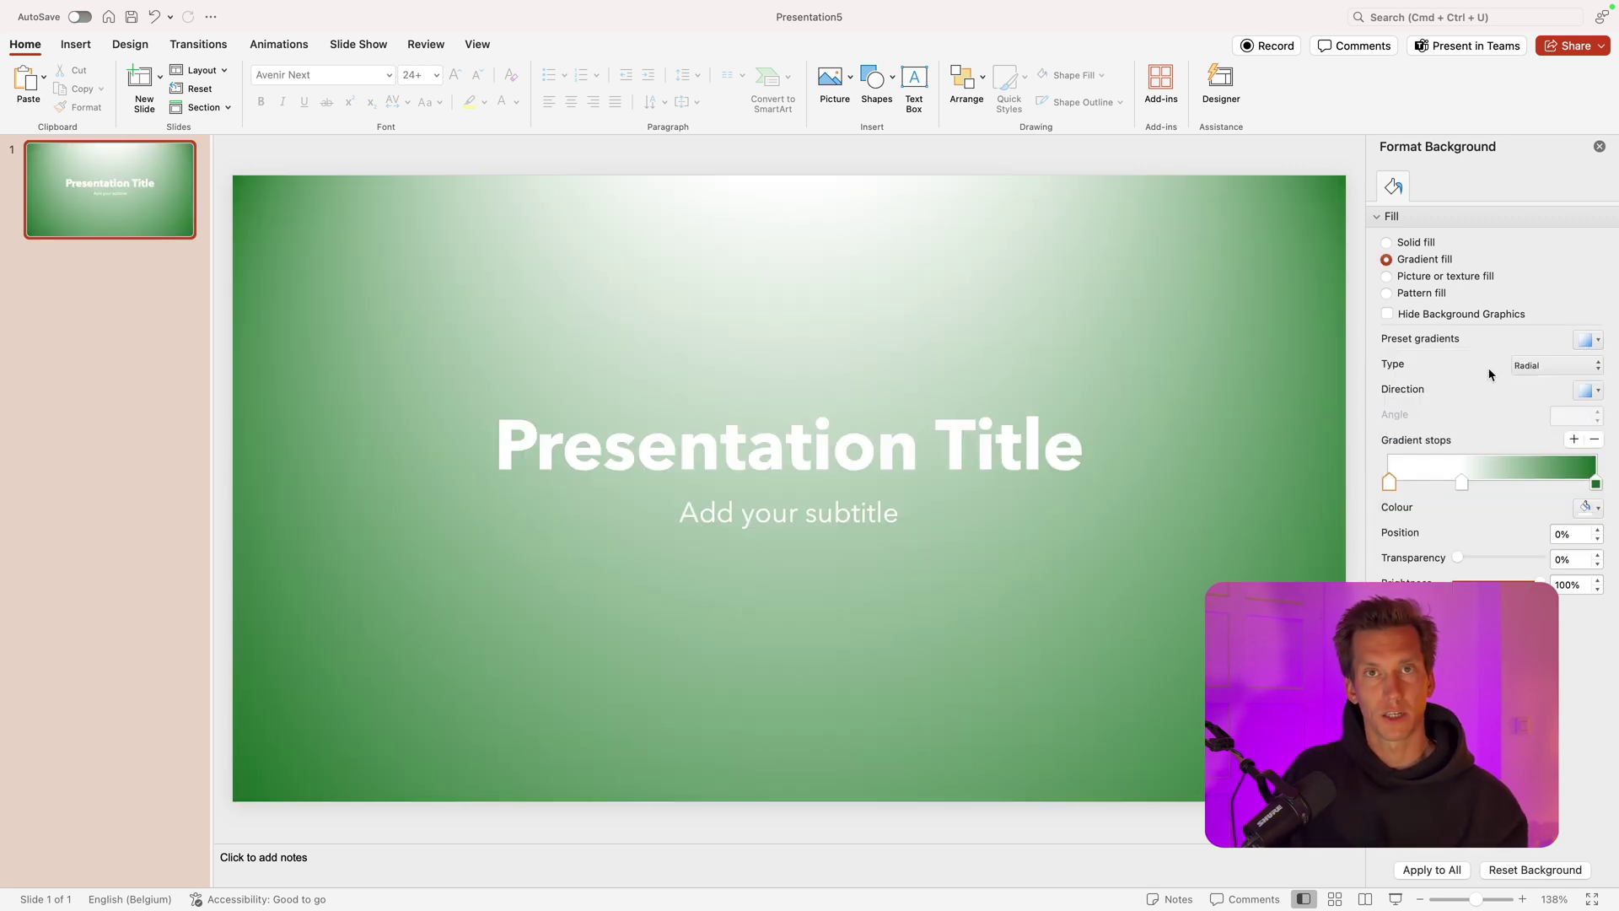
left_click(1588, 344)
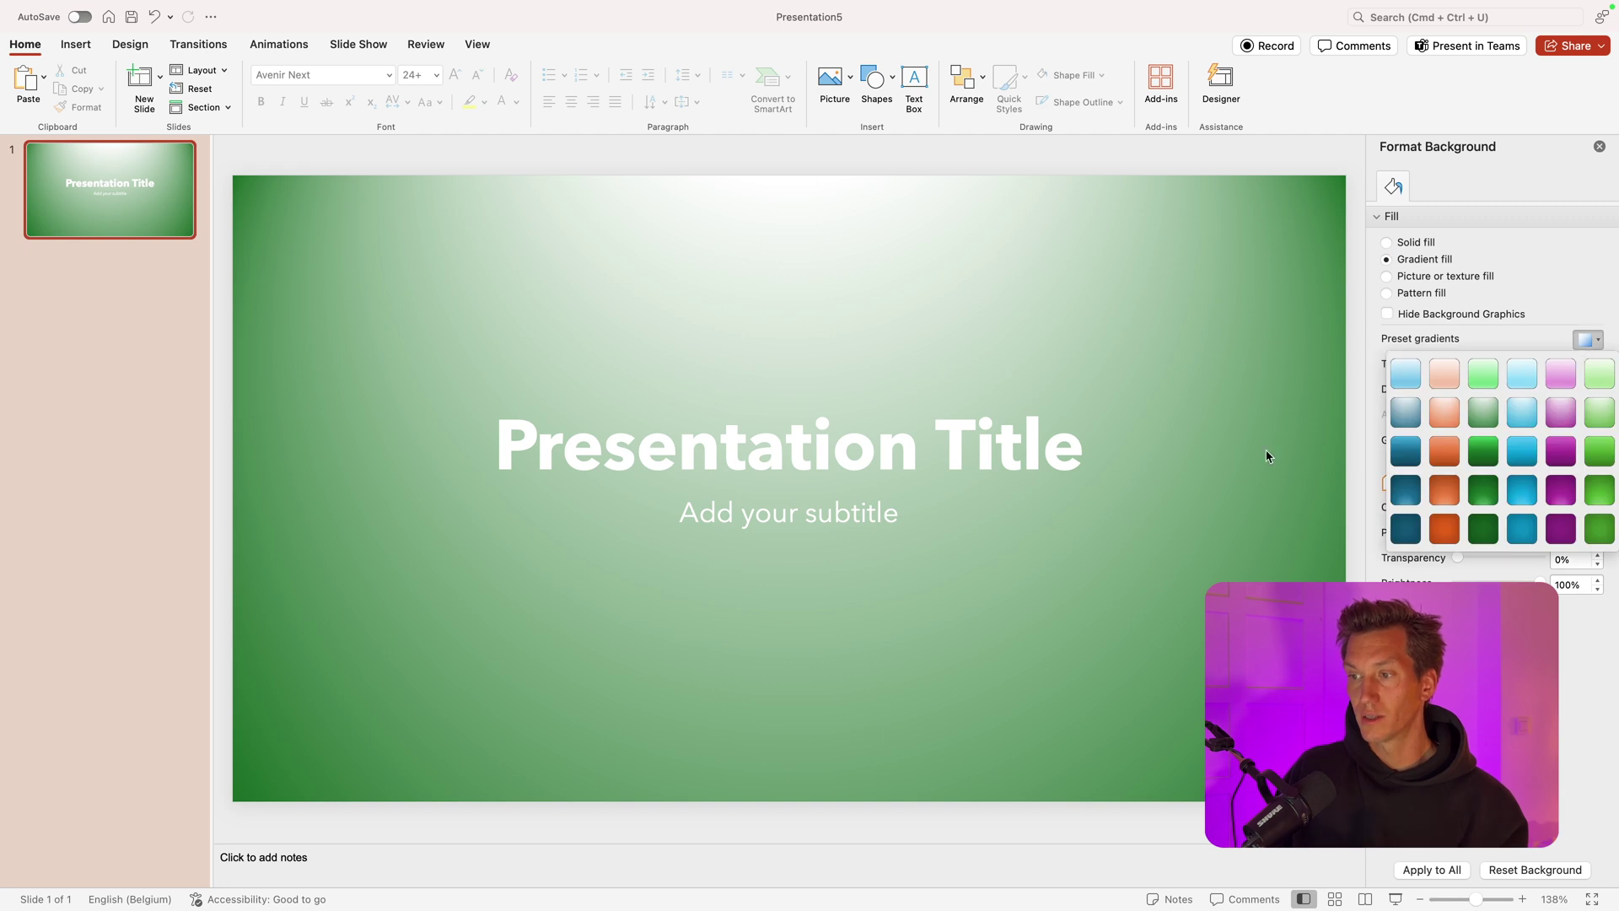
key("Escape")
key("super+z")
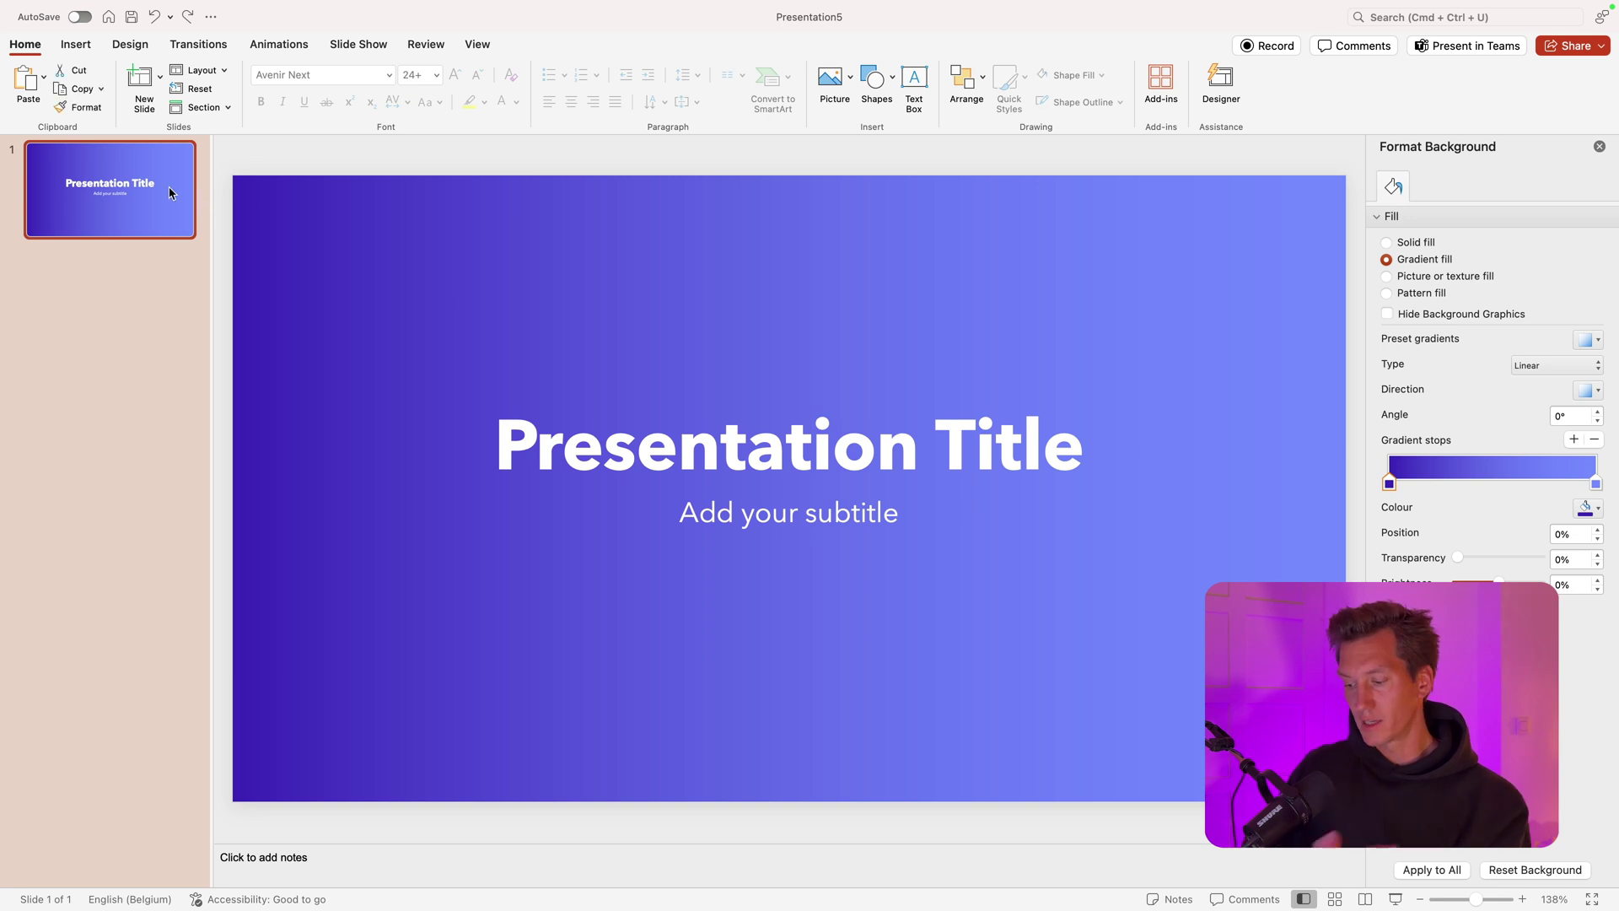
Step: Duplicate the title slide and make the copy's left gradient stop red
key("super+d")
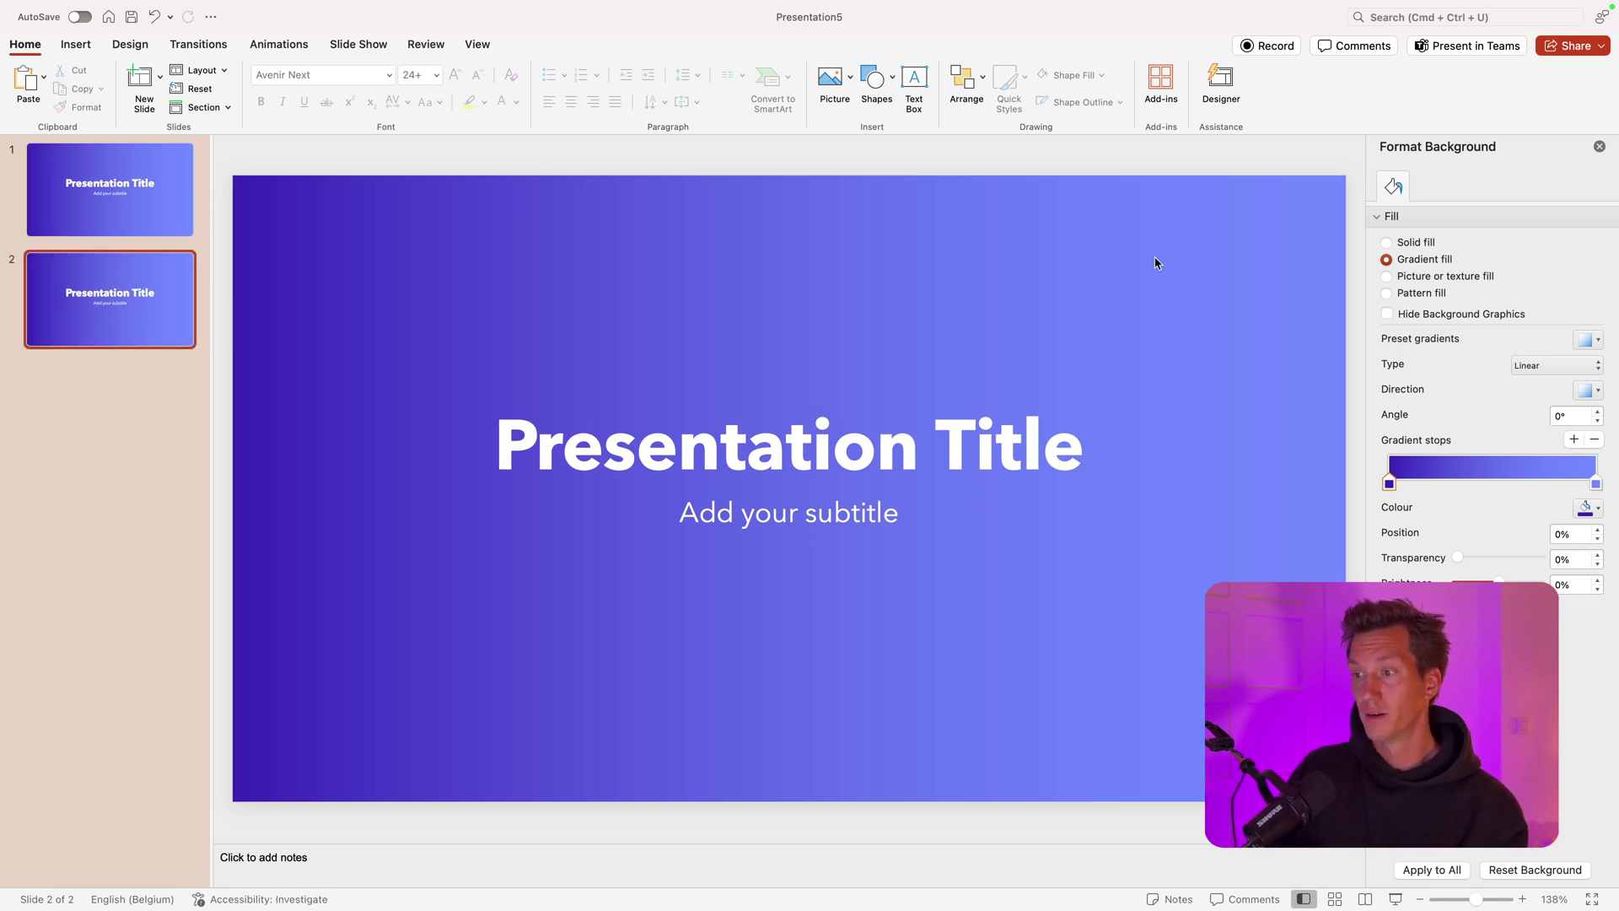
left_click(1587, 508)
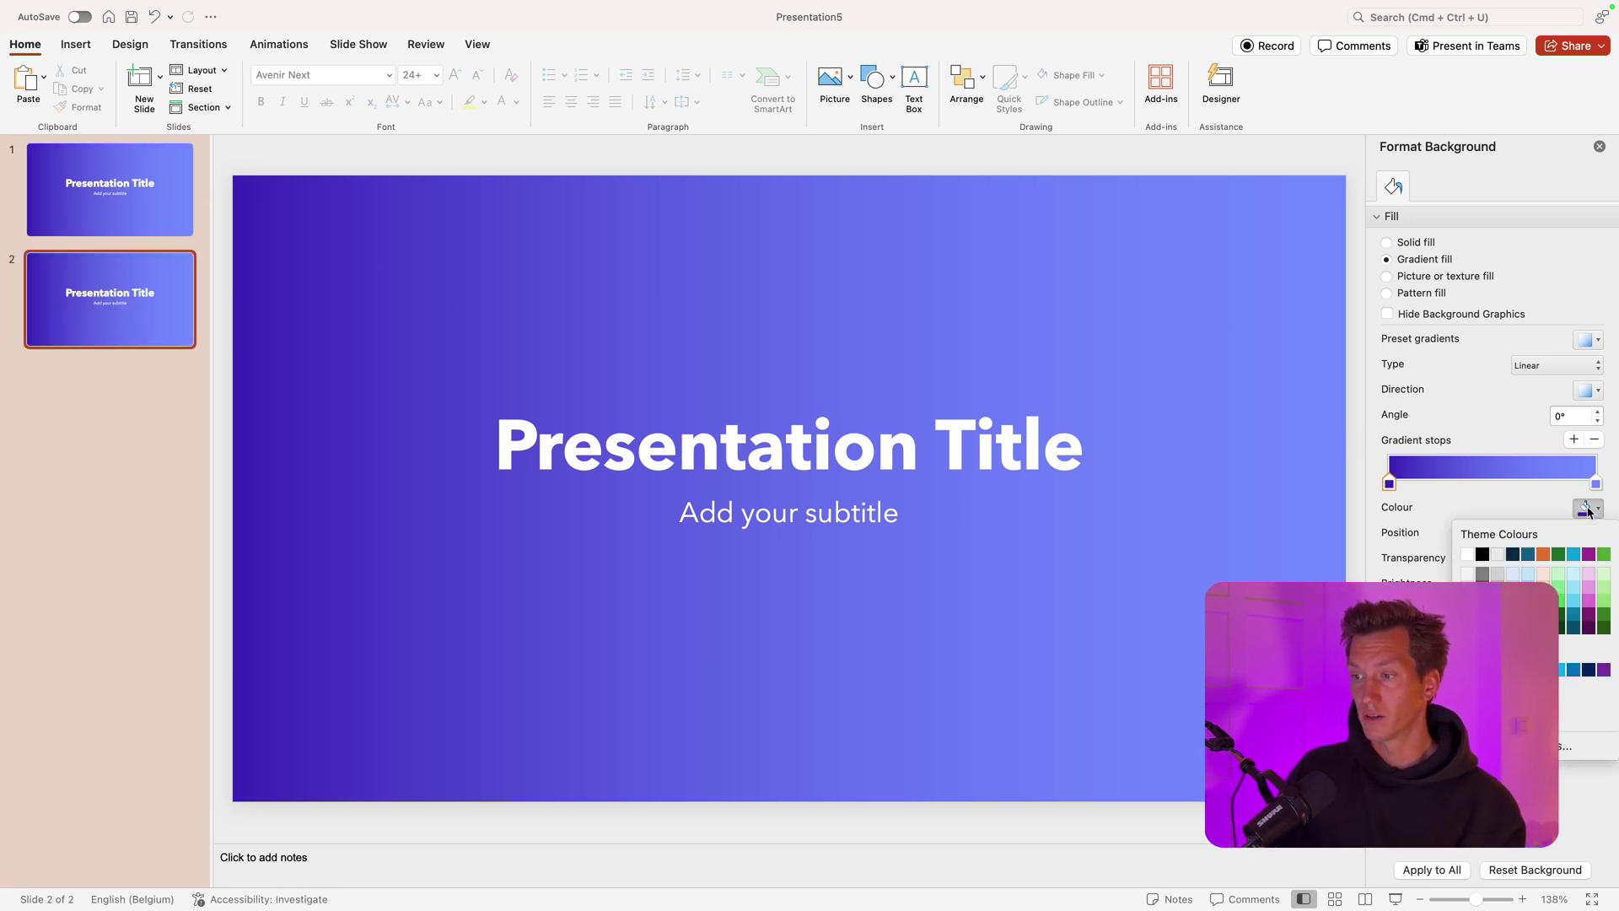
left_click(1518, 746)
left_click(860, 445)
left_click(925, 492)
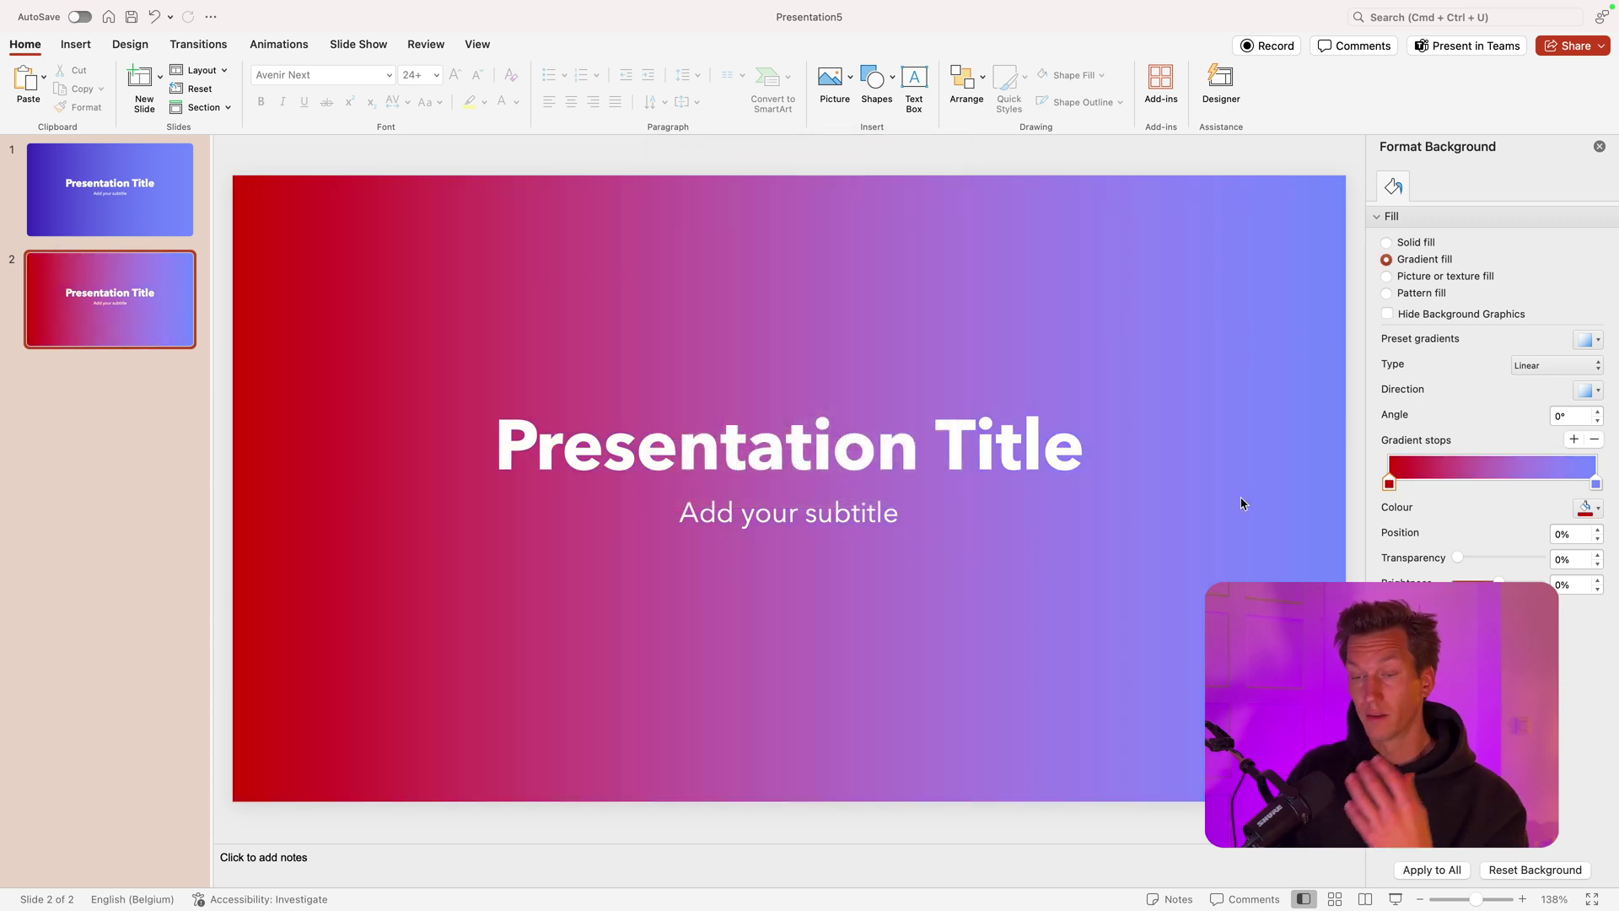
Step: Make the right-hand gradient stop orange
left_click(1596, 483)
left_click(1599, 508)
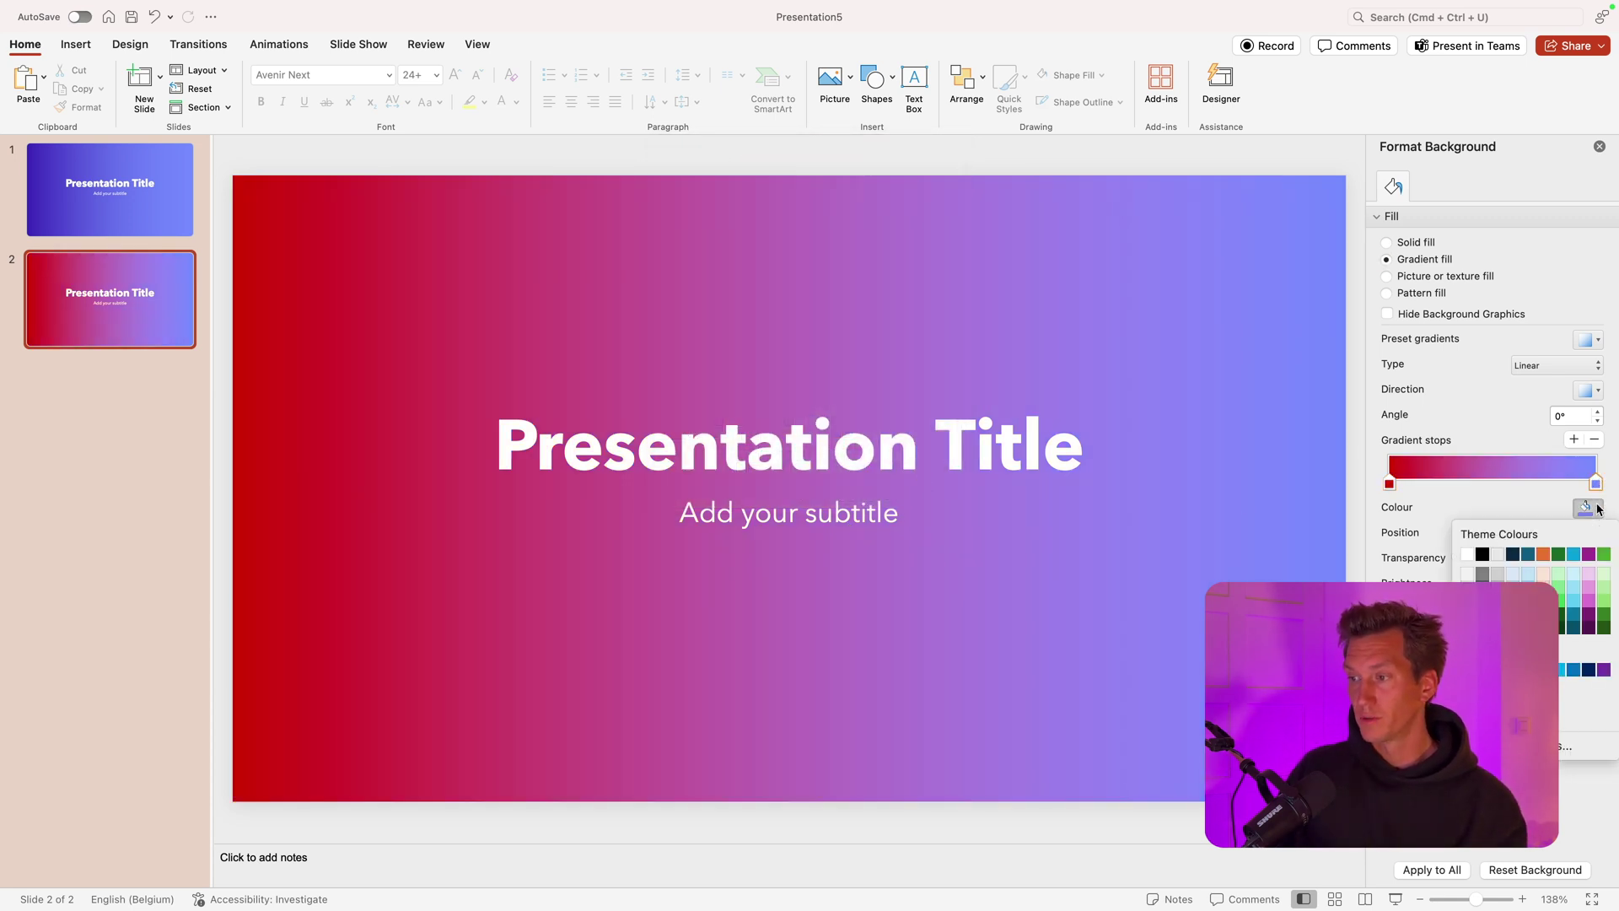
left_click(1561, 746)
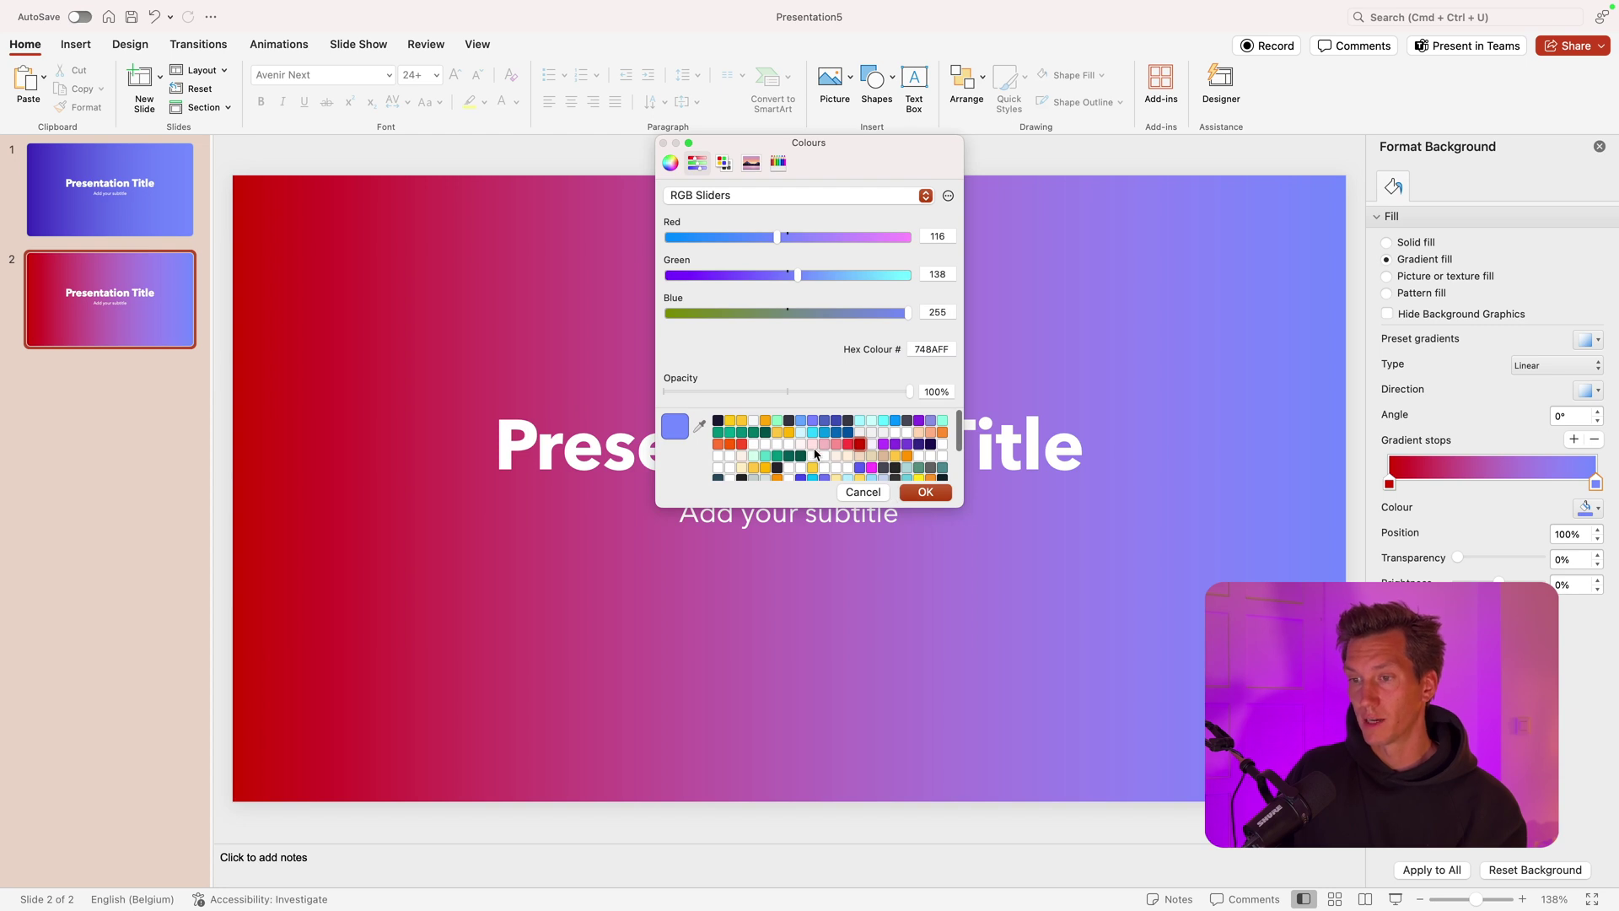
left_click(789, 433)
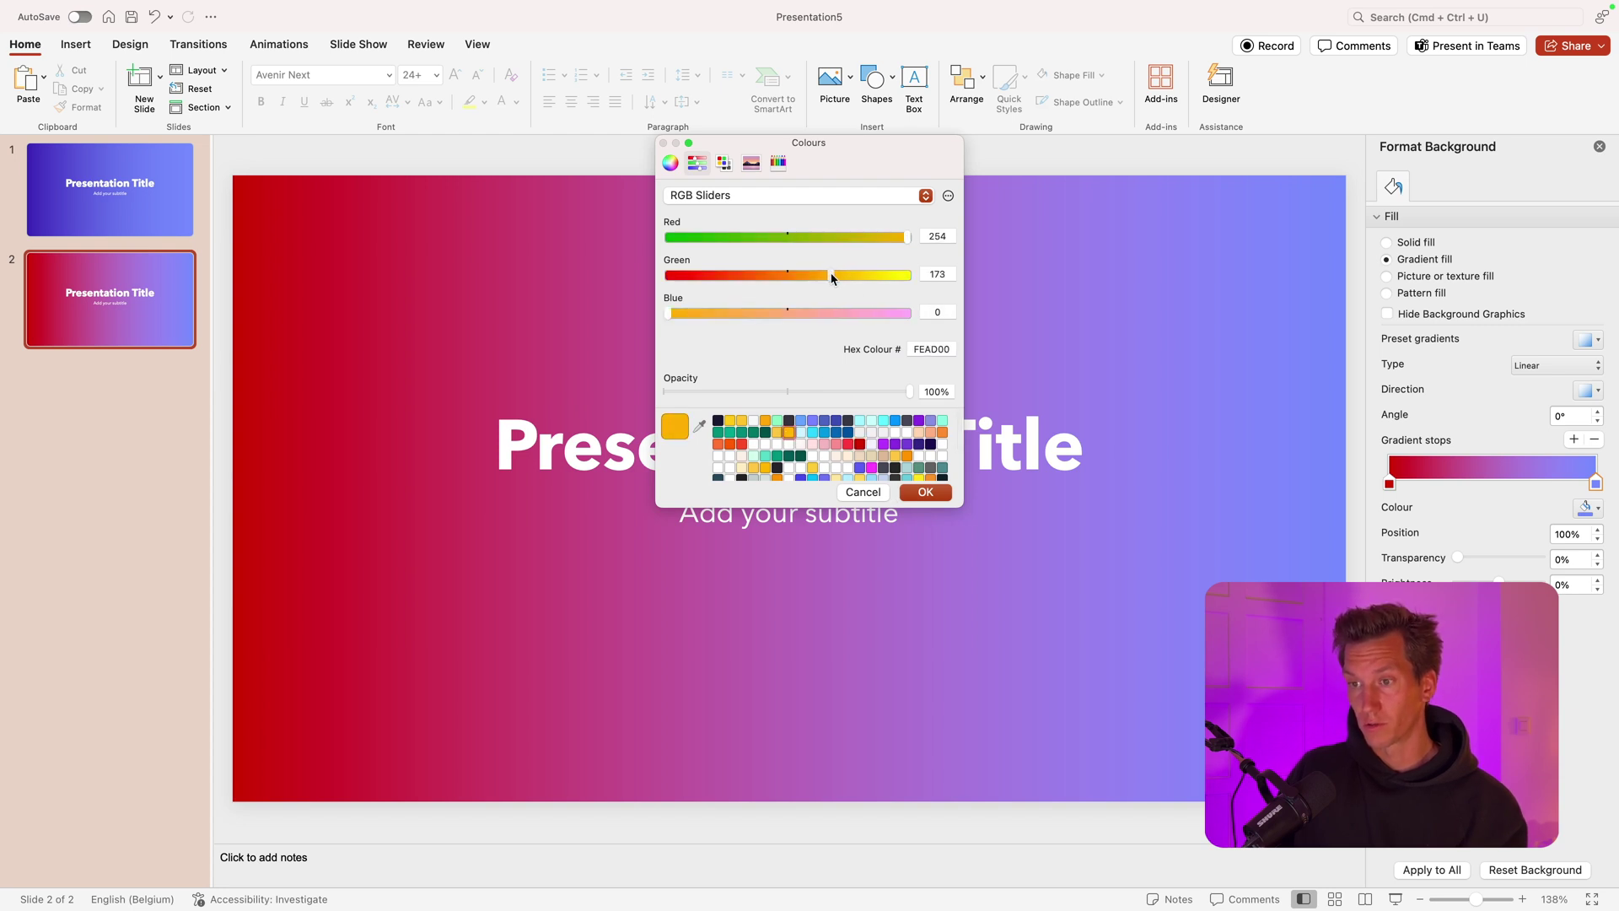
key("Return")
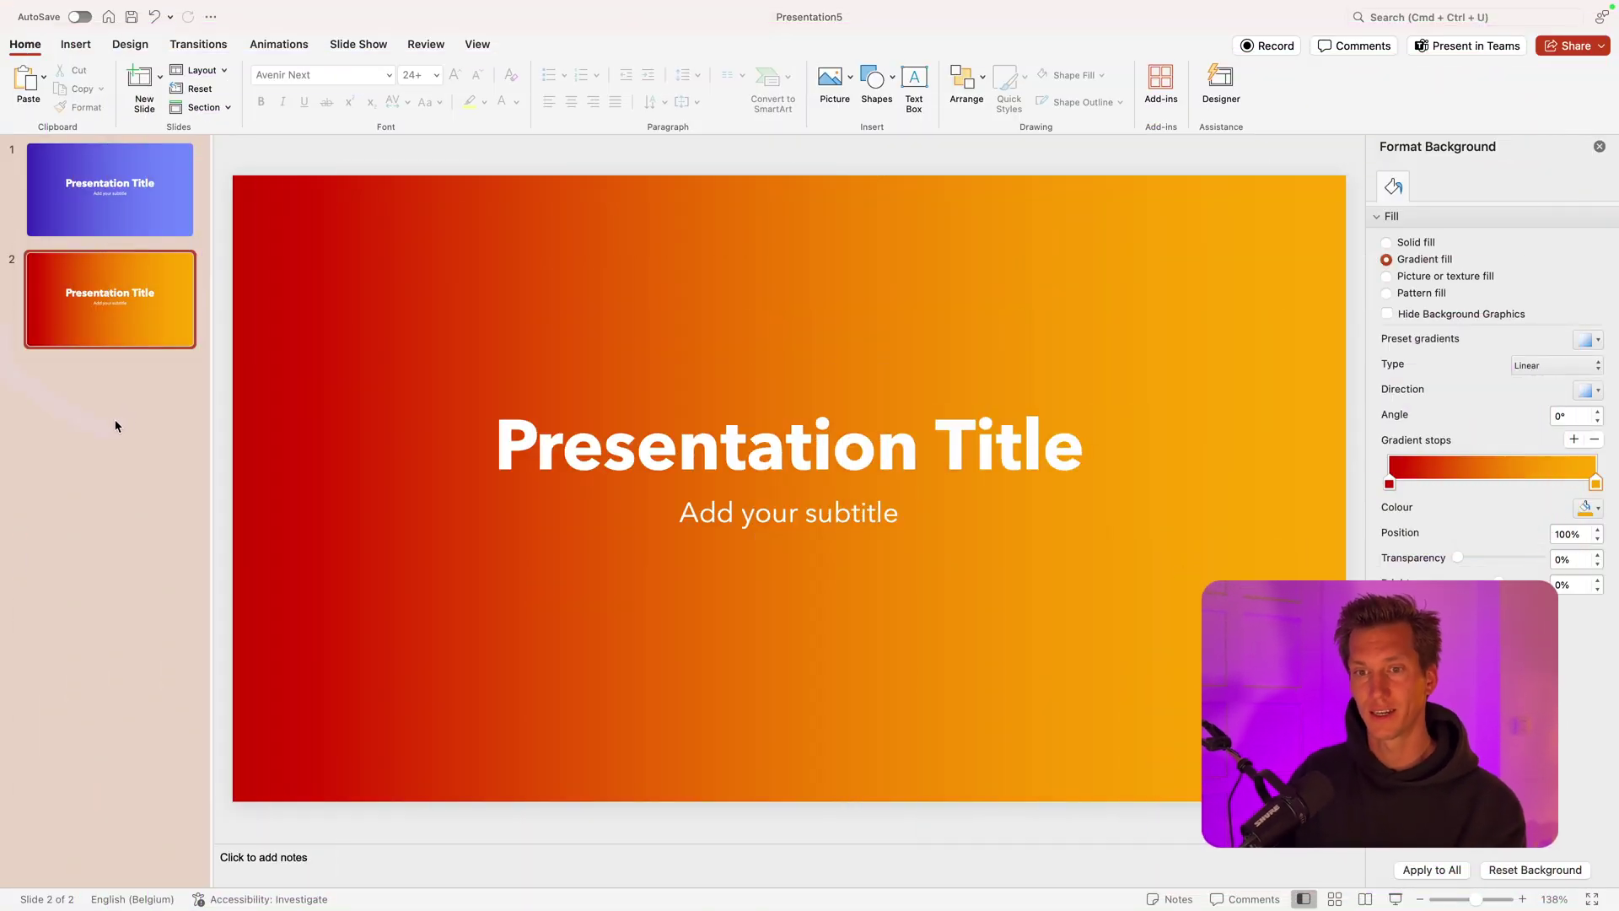
Step: Add a new slide after slide 2
left_click(133, 403)
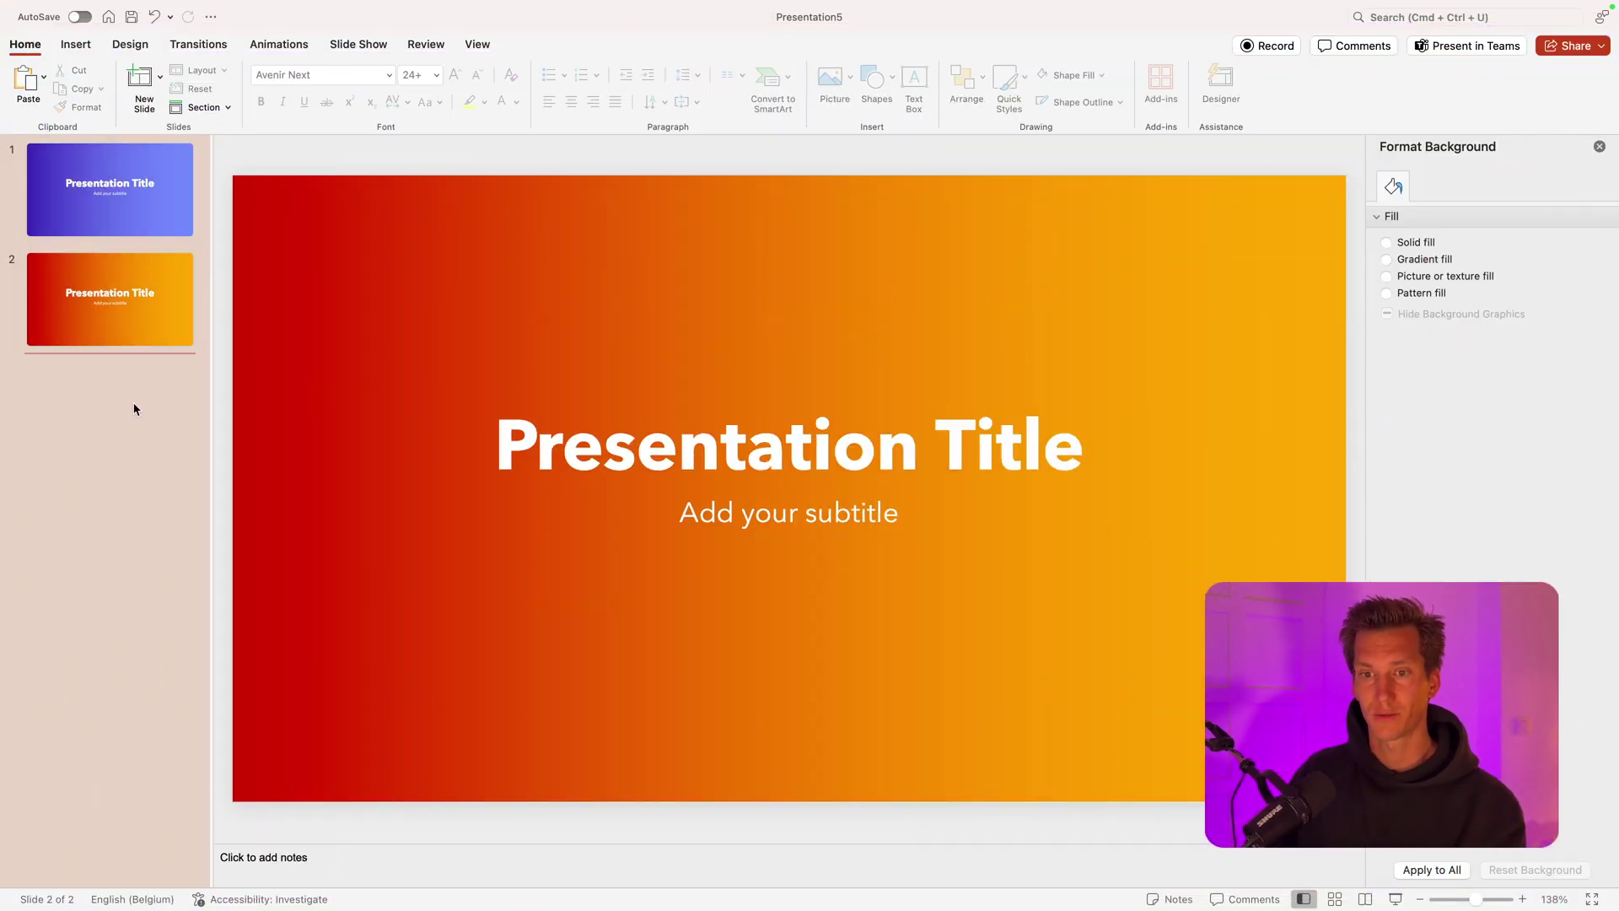
right_click(134, 404)
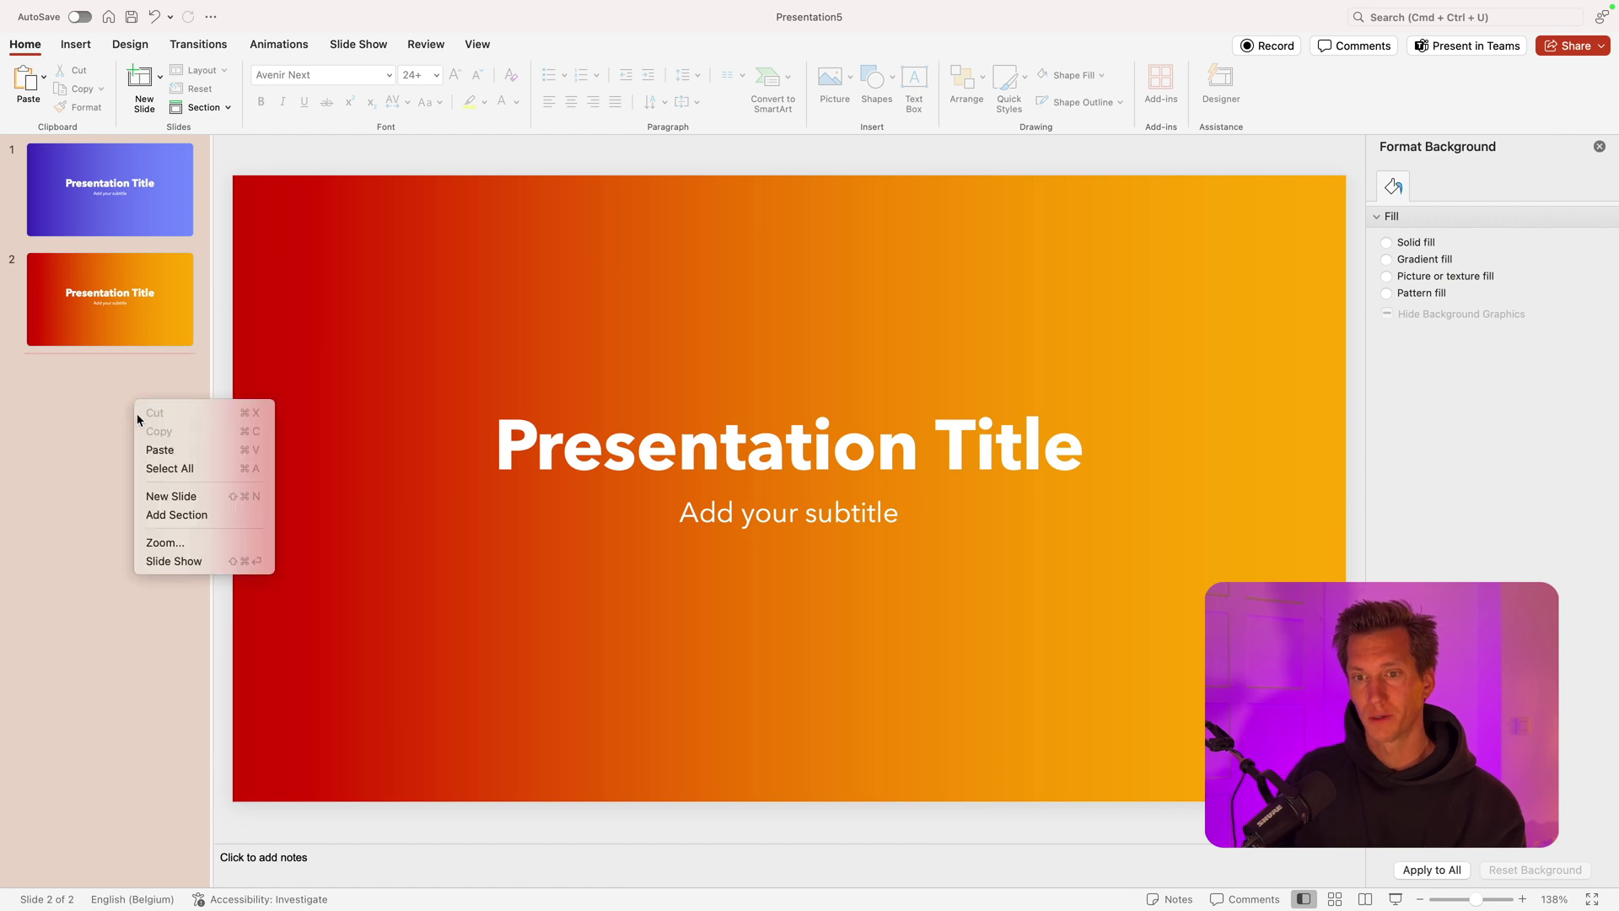
left_click(177, 496)
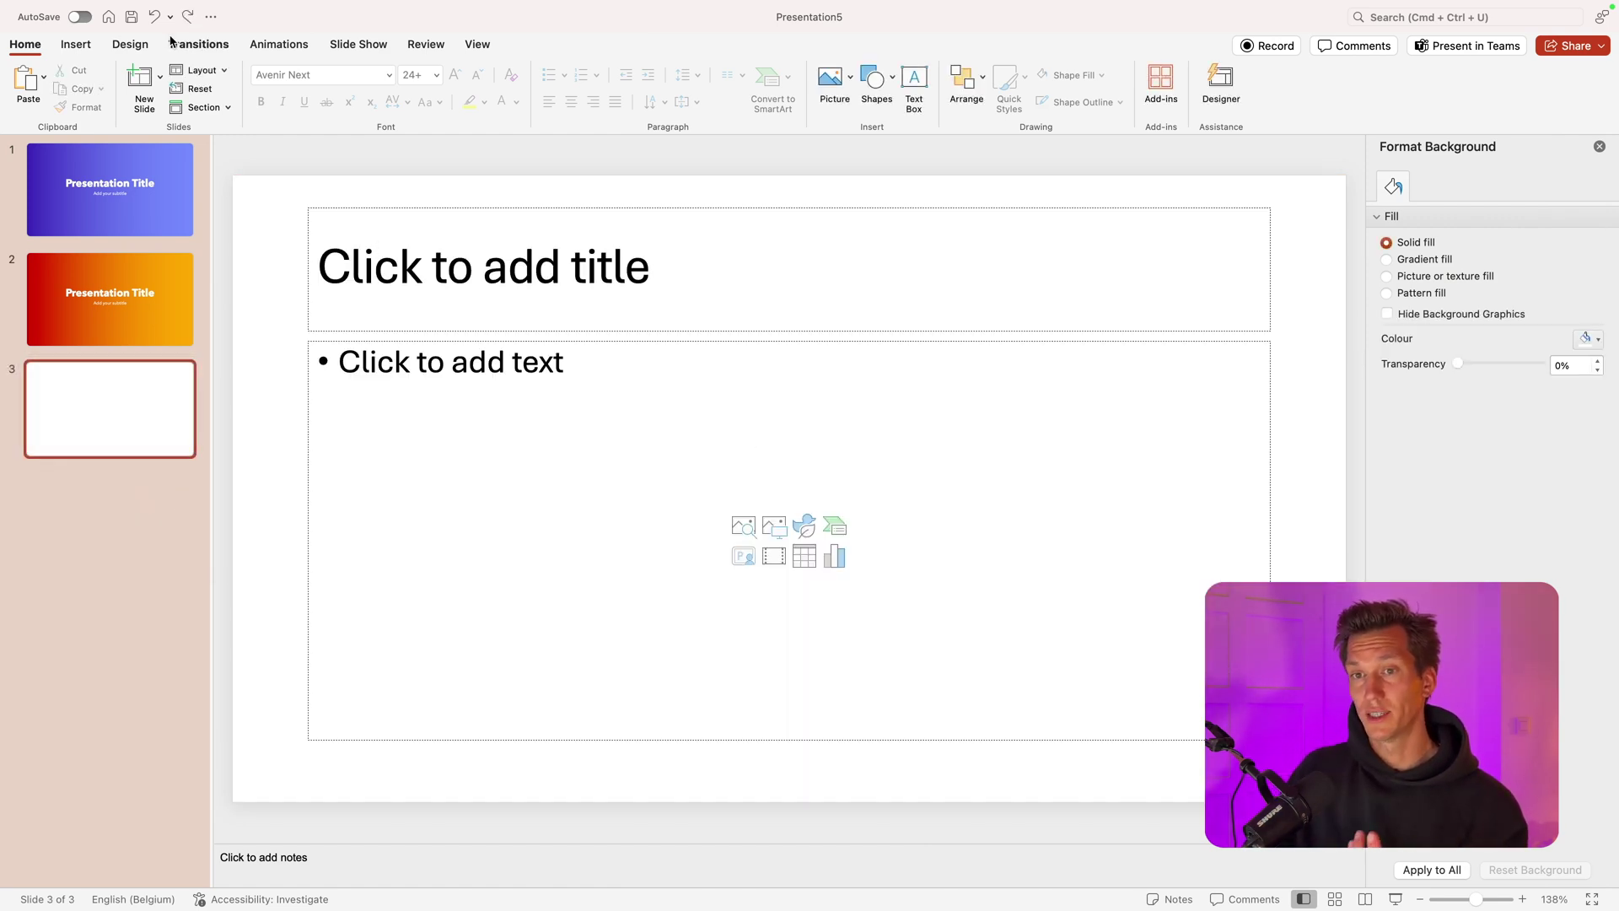
Step: Apply the Apple 2023 colour scheme from the Design variants
left_click(130, 44)
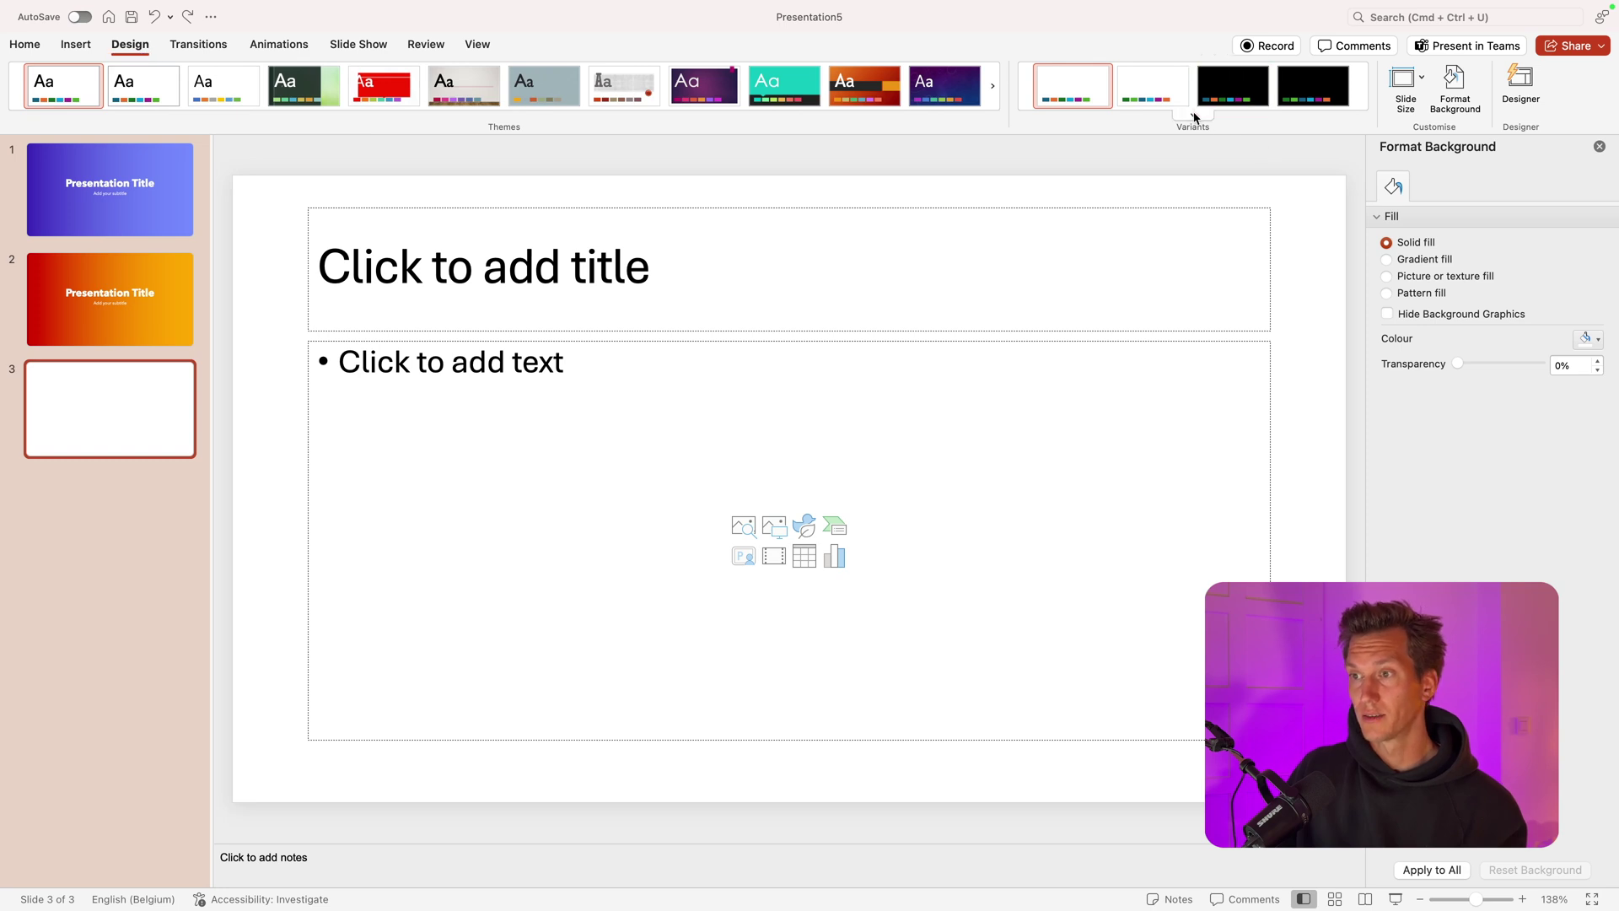
left_click(1191, 115)
mouse_move(1193, 207)
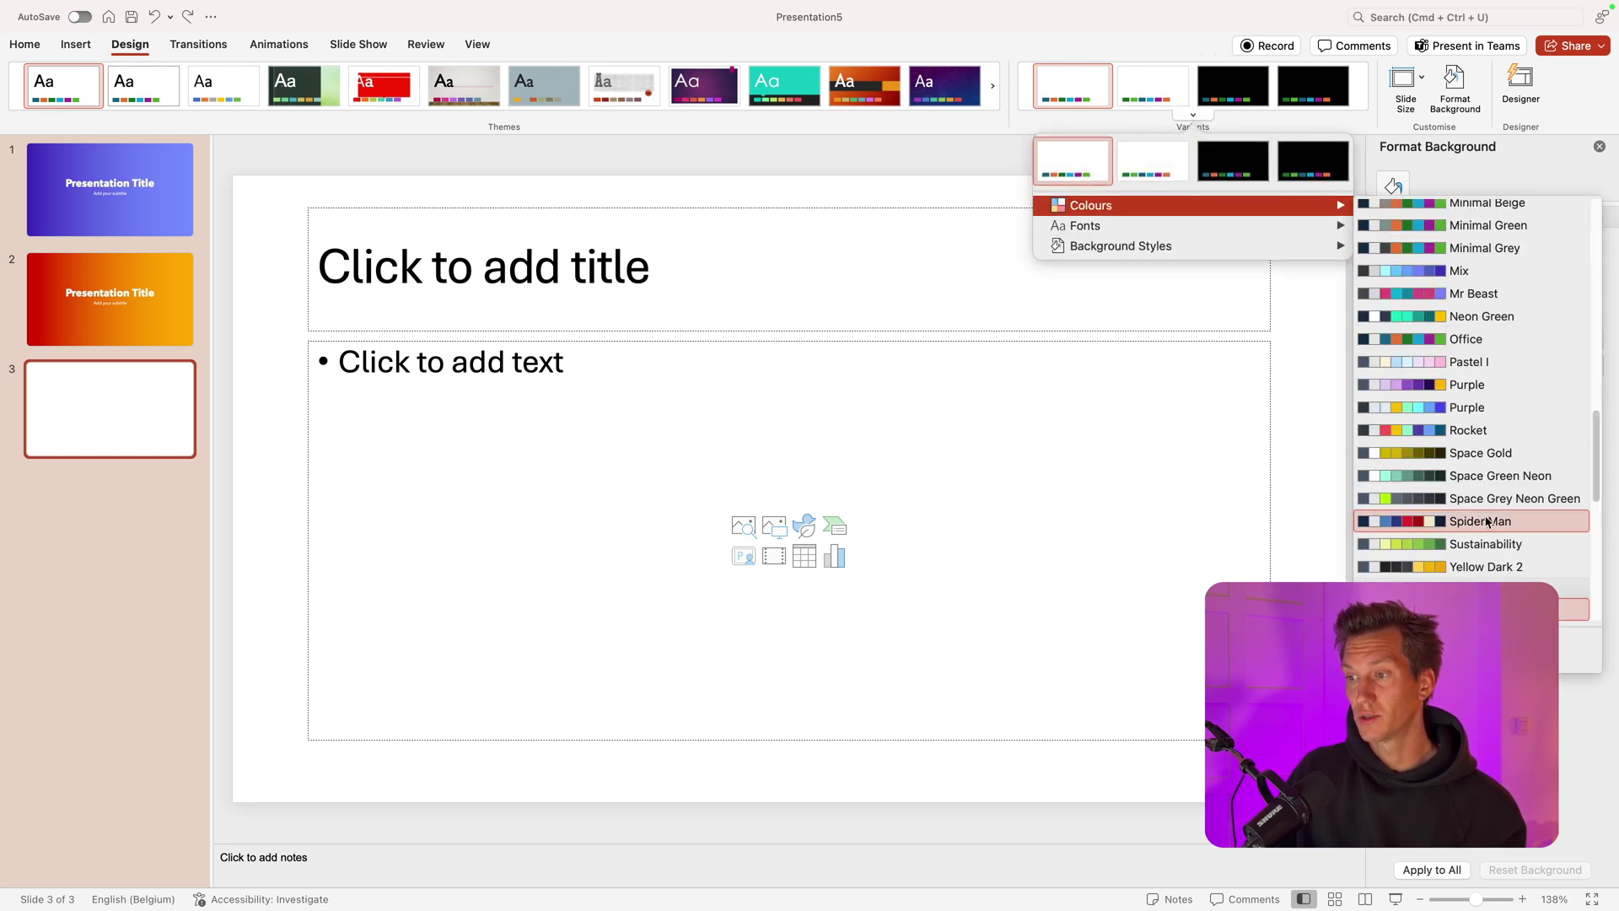
scroll(1485, 521, "up", 7)
scroll(1487, 522, "up", 9)
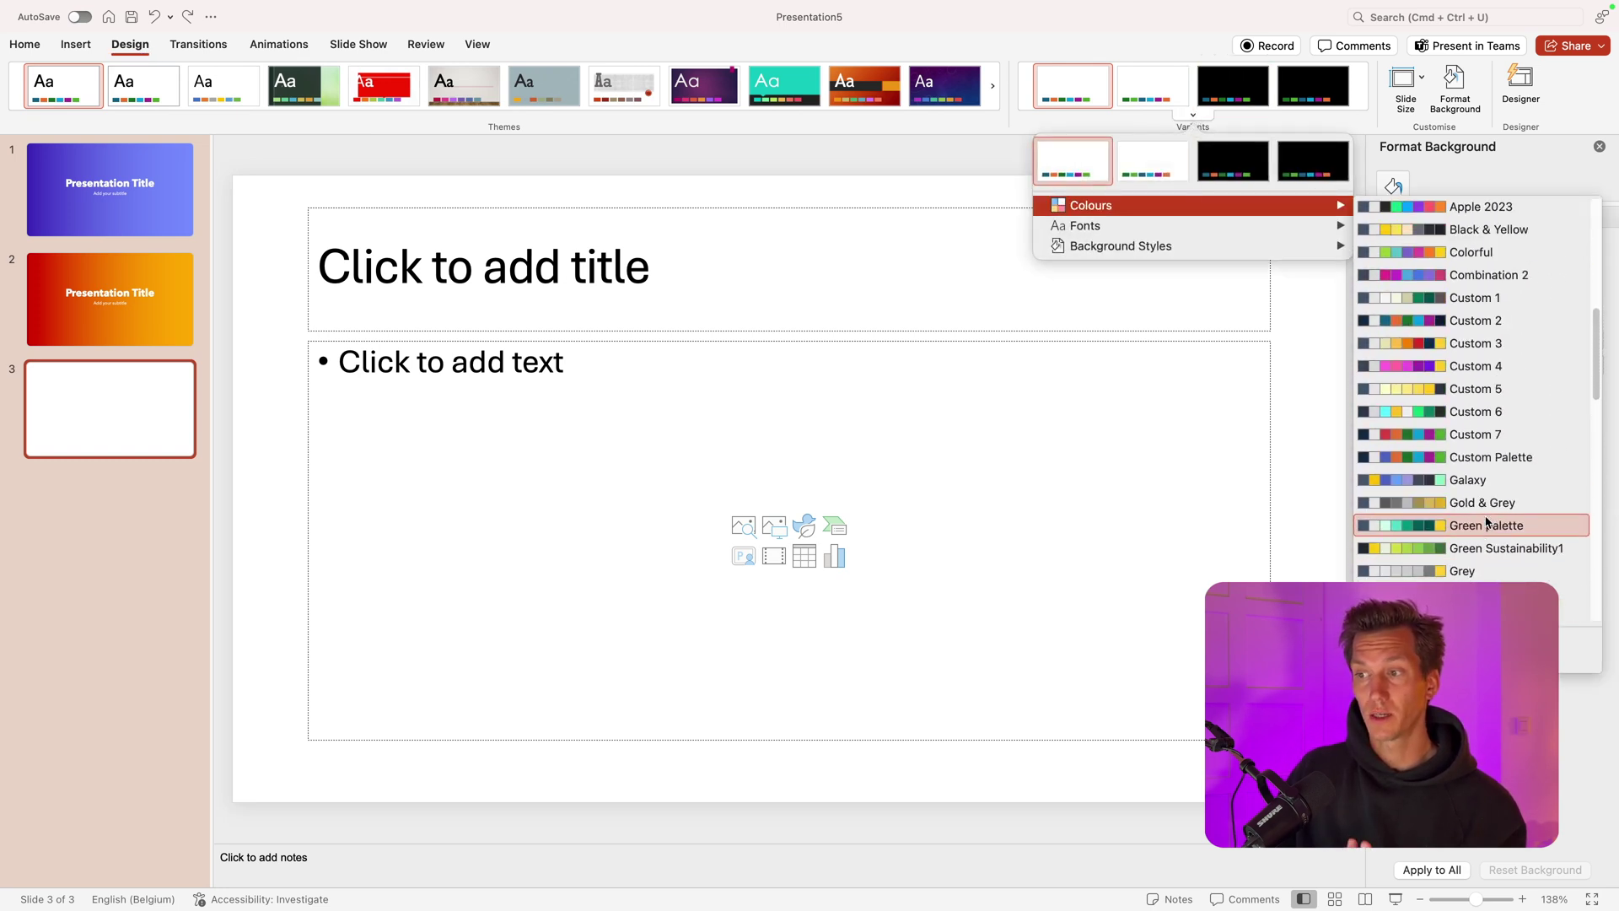
scroll(1459, 490, "up", 6)
scroll(1454, 482, "up", 1)
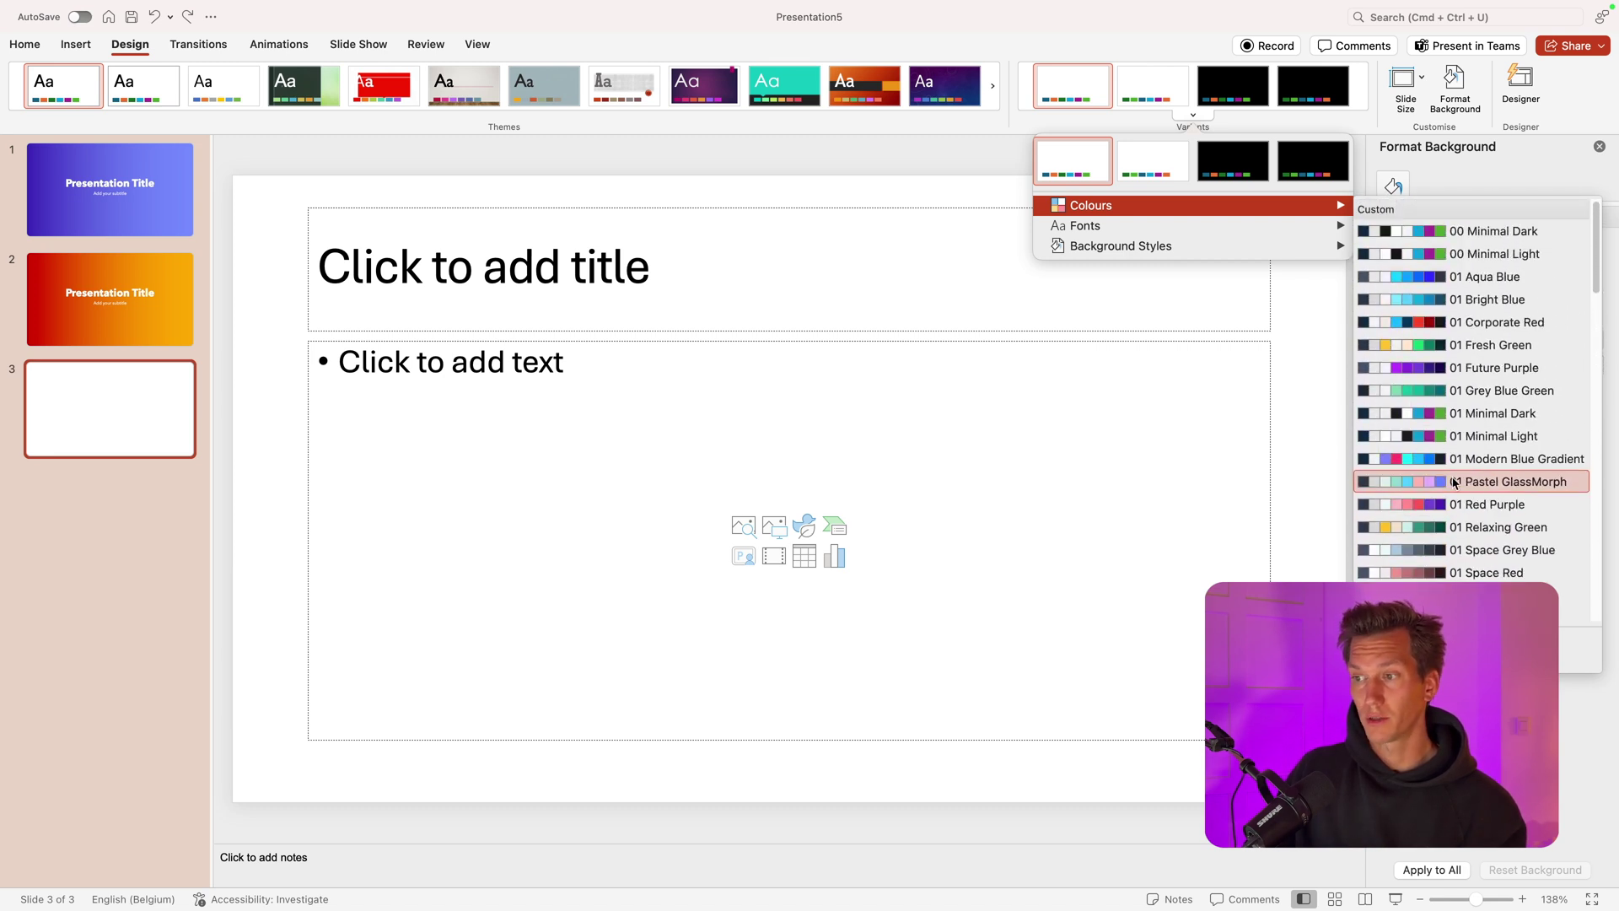
scroll(1463, 456, "down", 5)
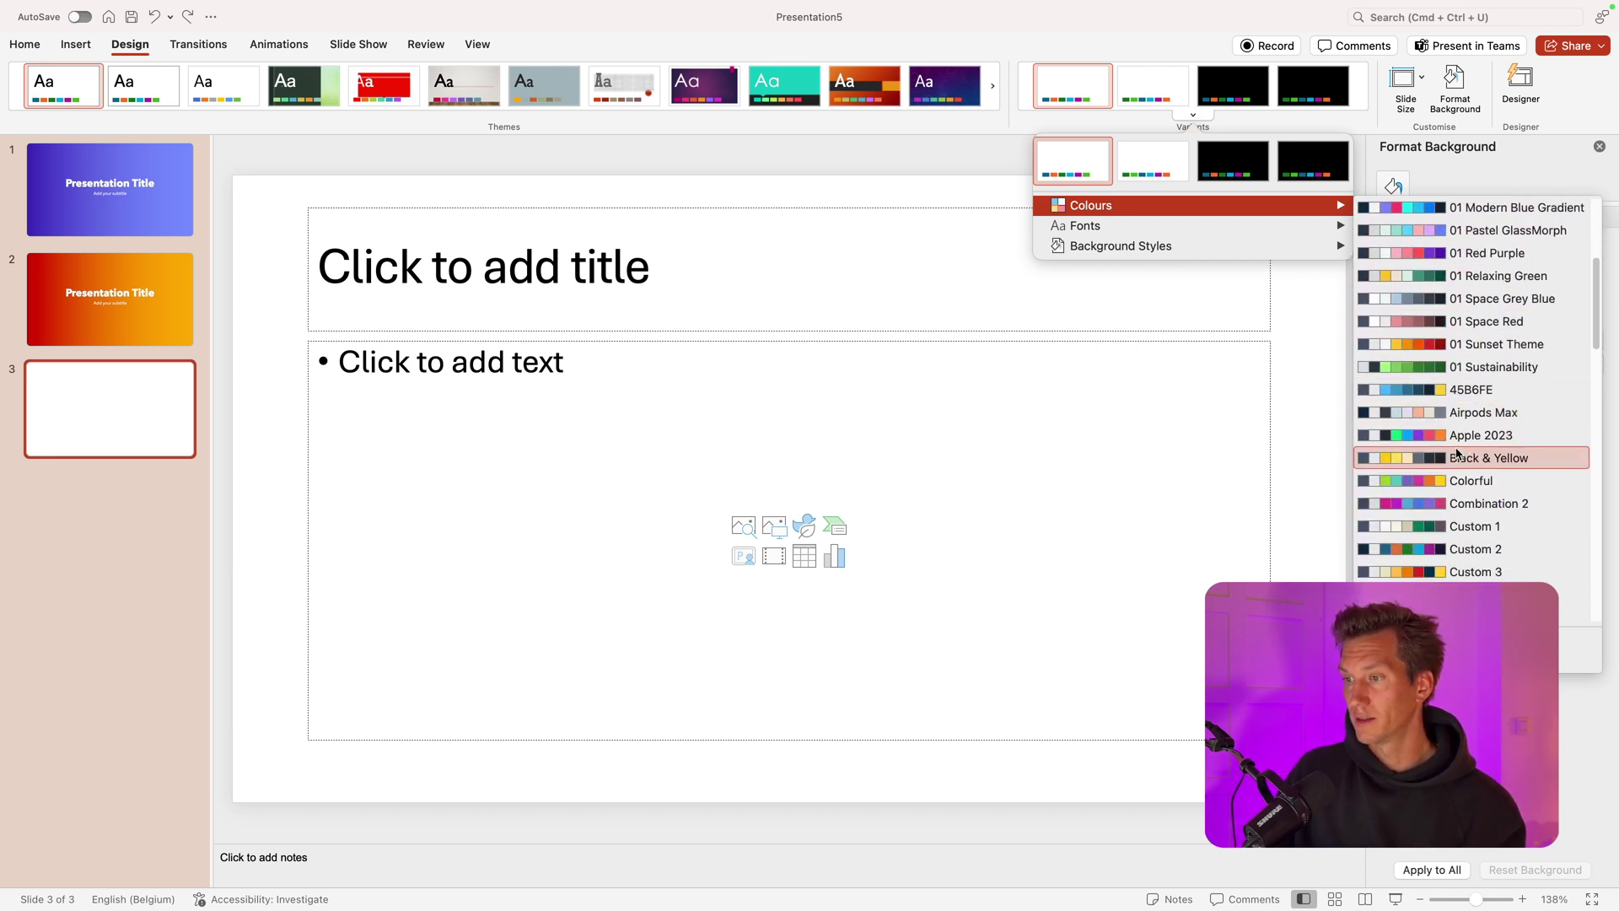
left_click(1468, 431)
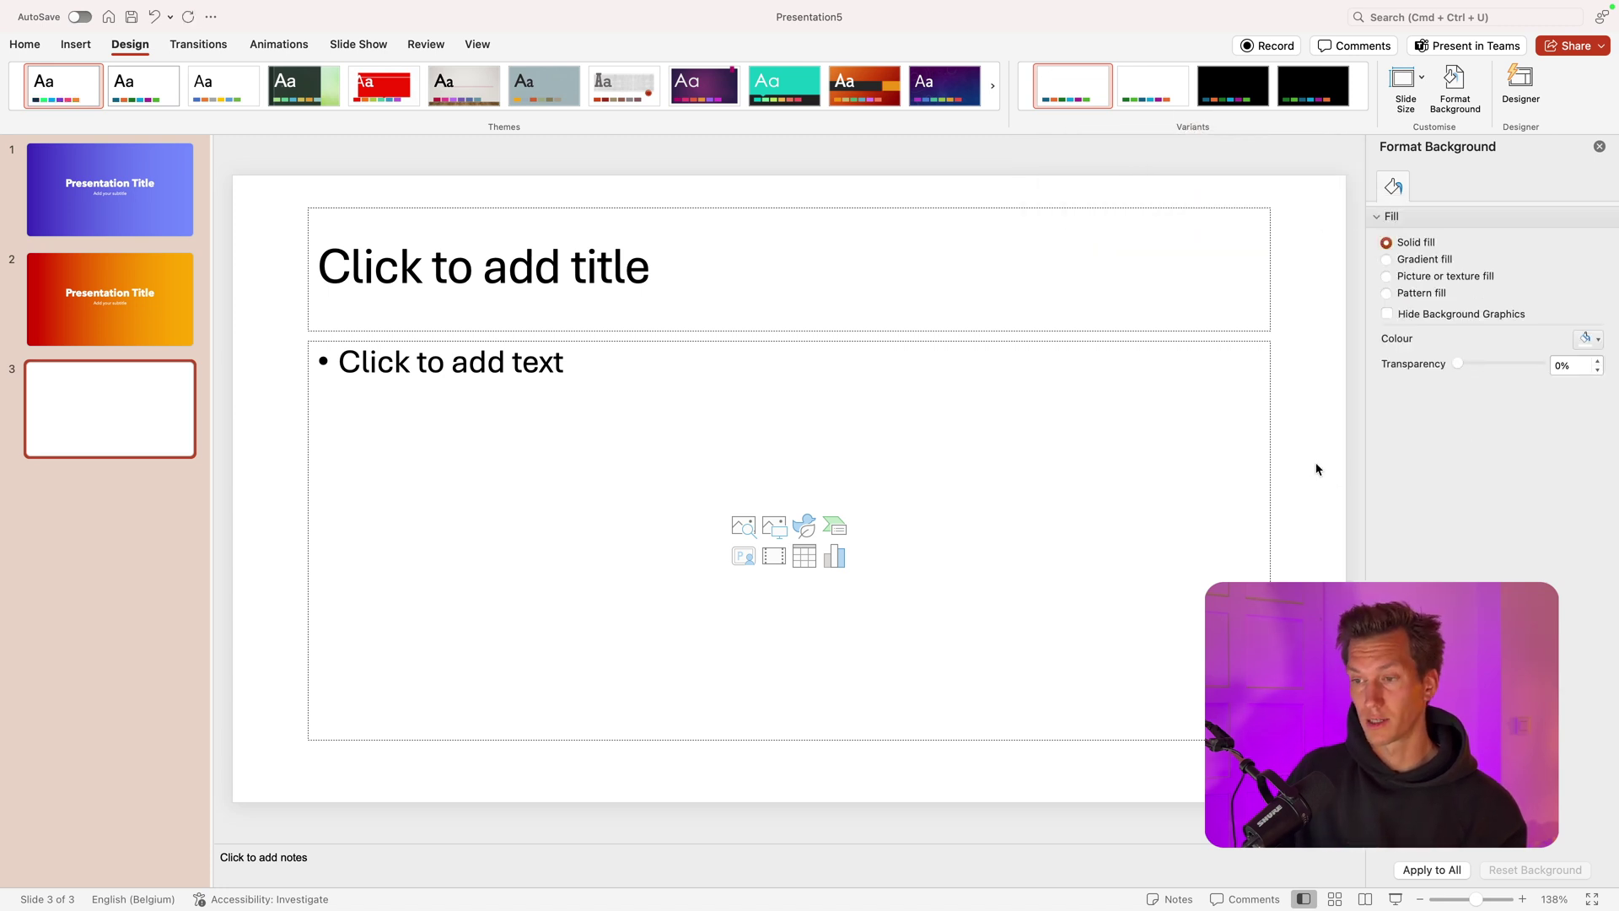
Step: Switch slide 3 to a gradient fill and add three stops spread along the bar
left_click(1416, 263)
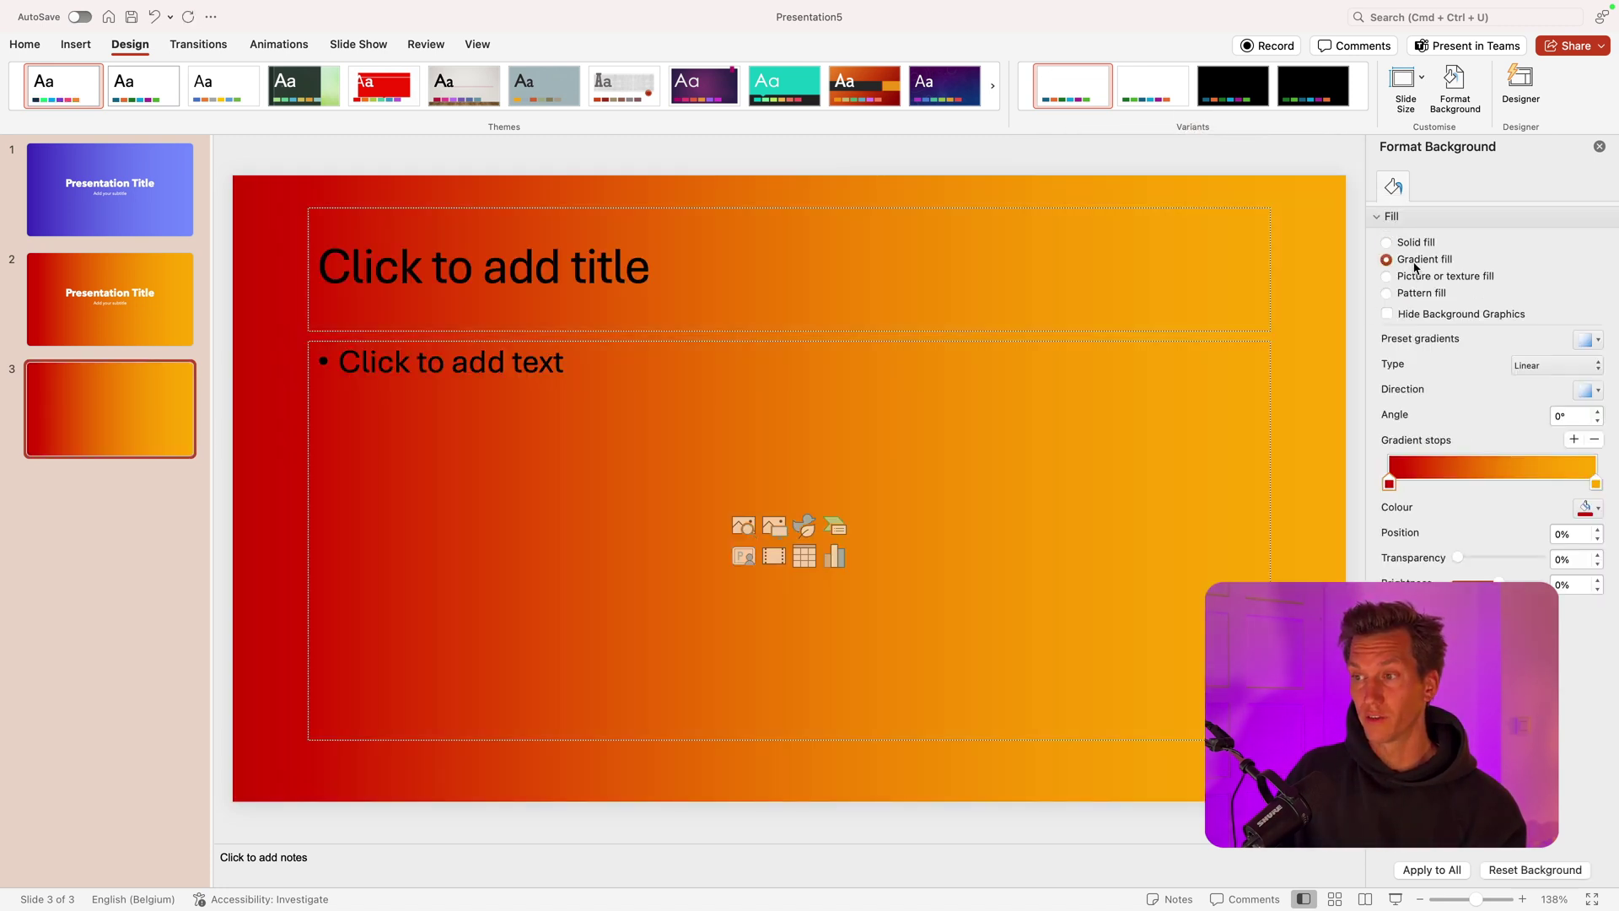
triple_click(1574, 440)
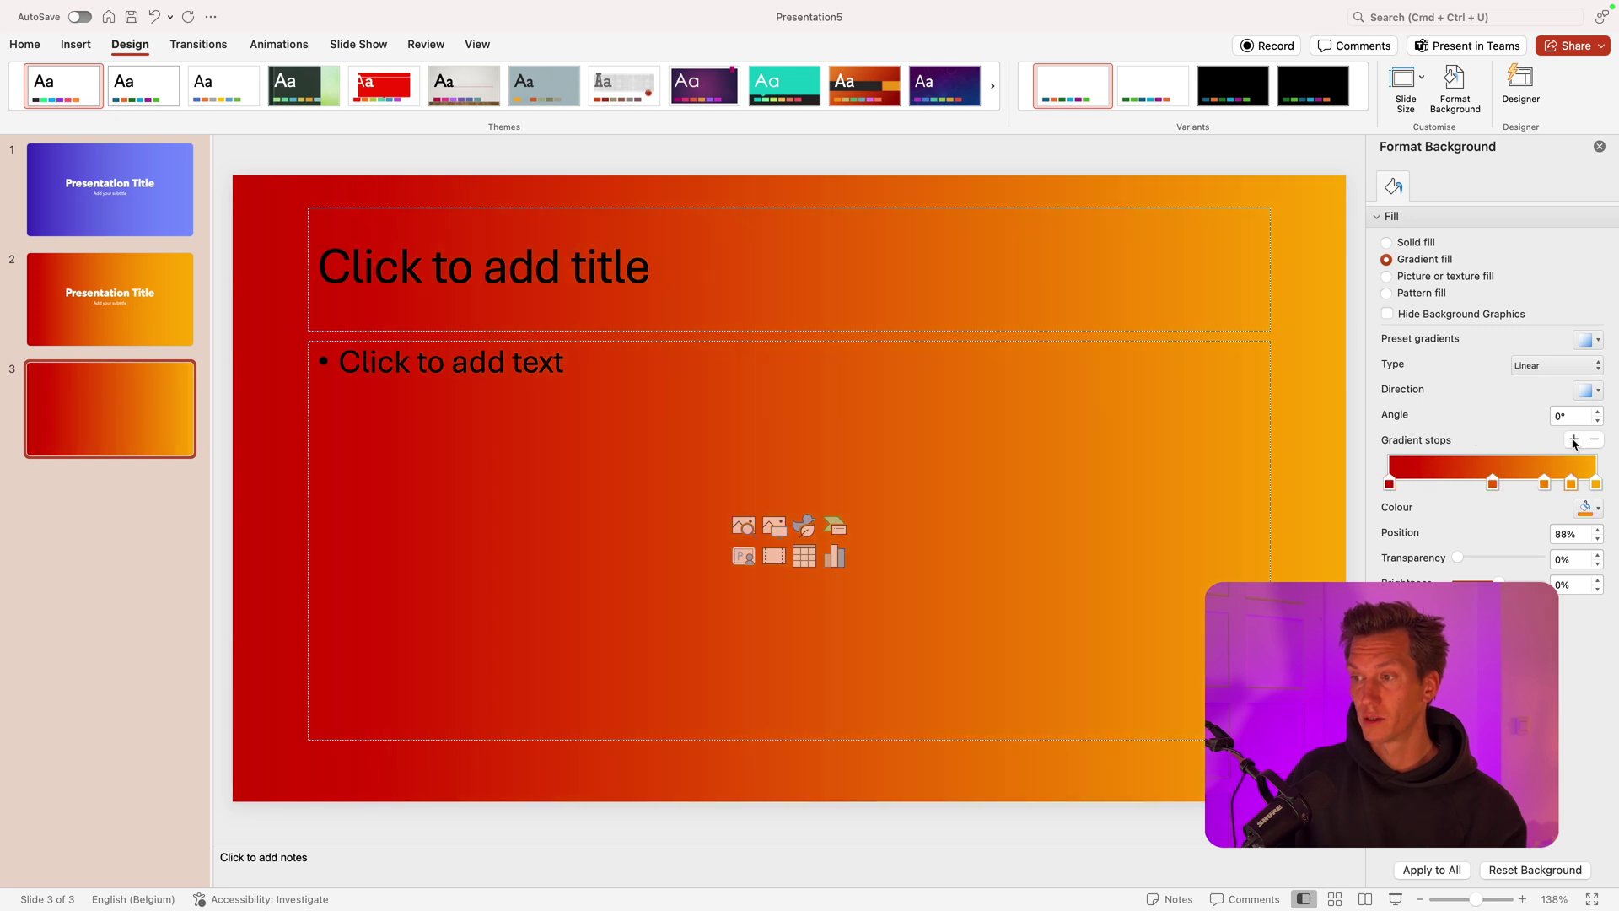
left_click_drag(1492, 485, 1436, 485)
mouse_move(1544, 485)
left_mouse_down()
mouse_move(1448, 483)
mouse_move(1533, 487)
left_mouse_up()
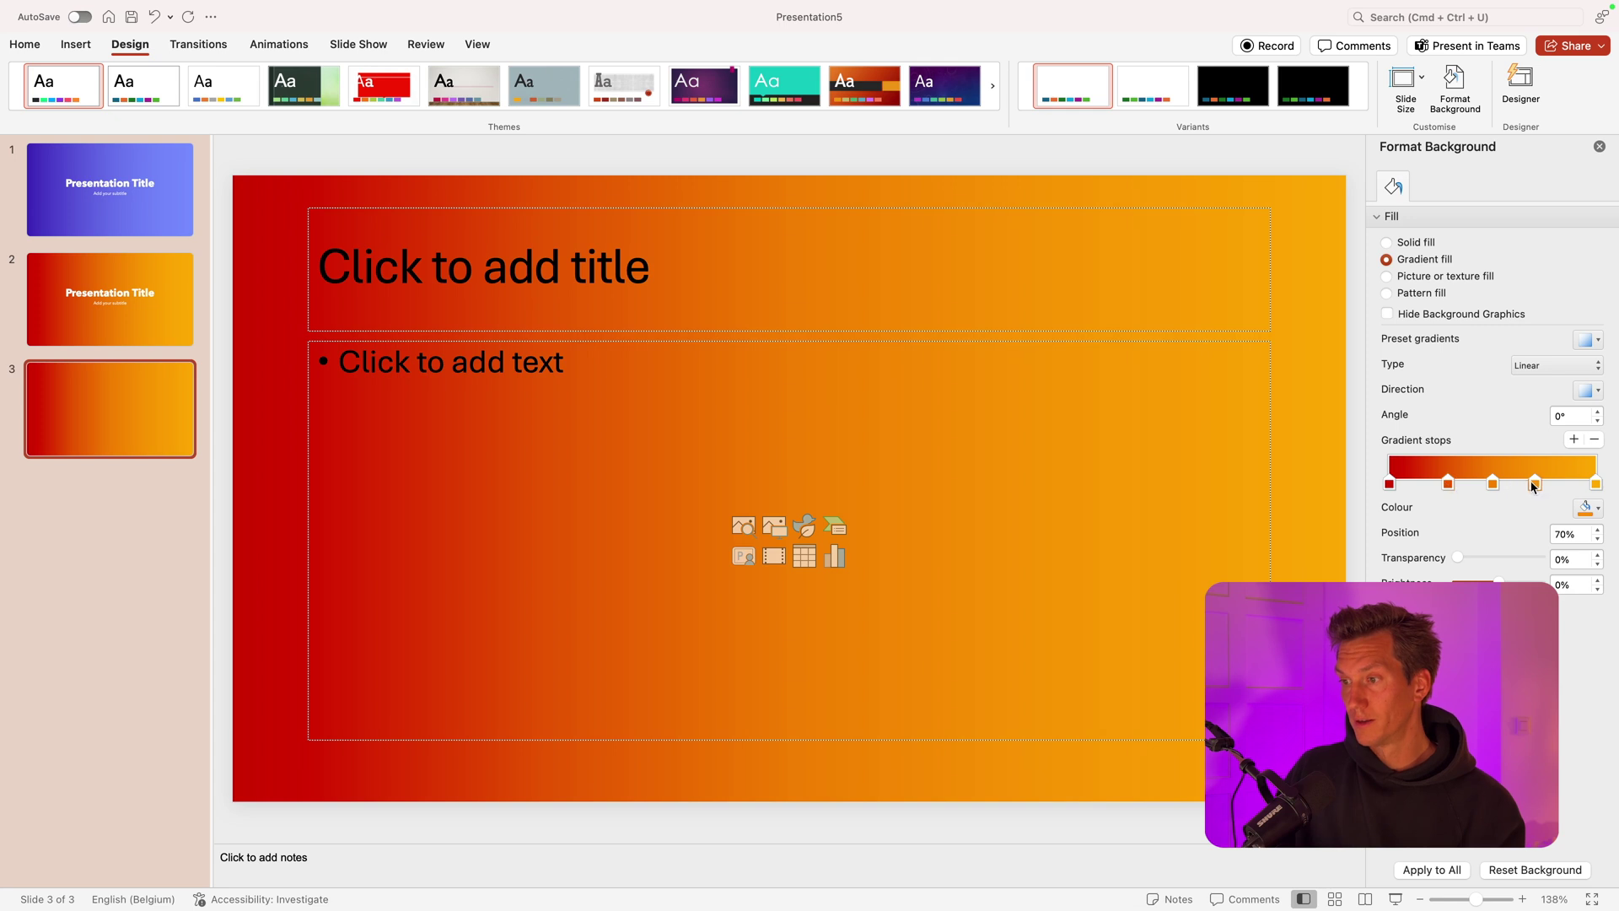
Step: Colour the stops orange, pink, purple, blue and green from right to left
left_click(1593, 508)
left_click(1607, 557)
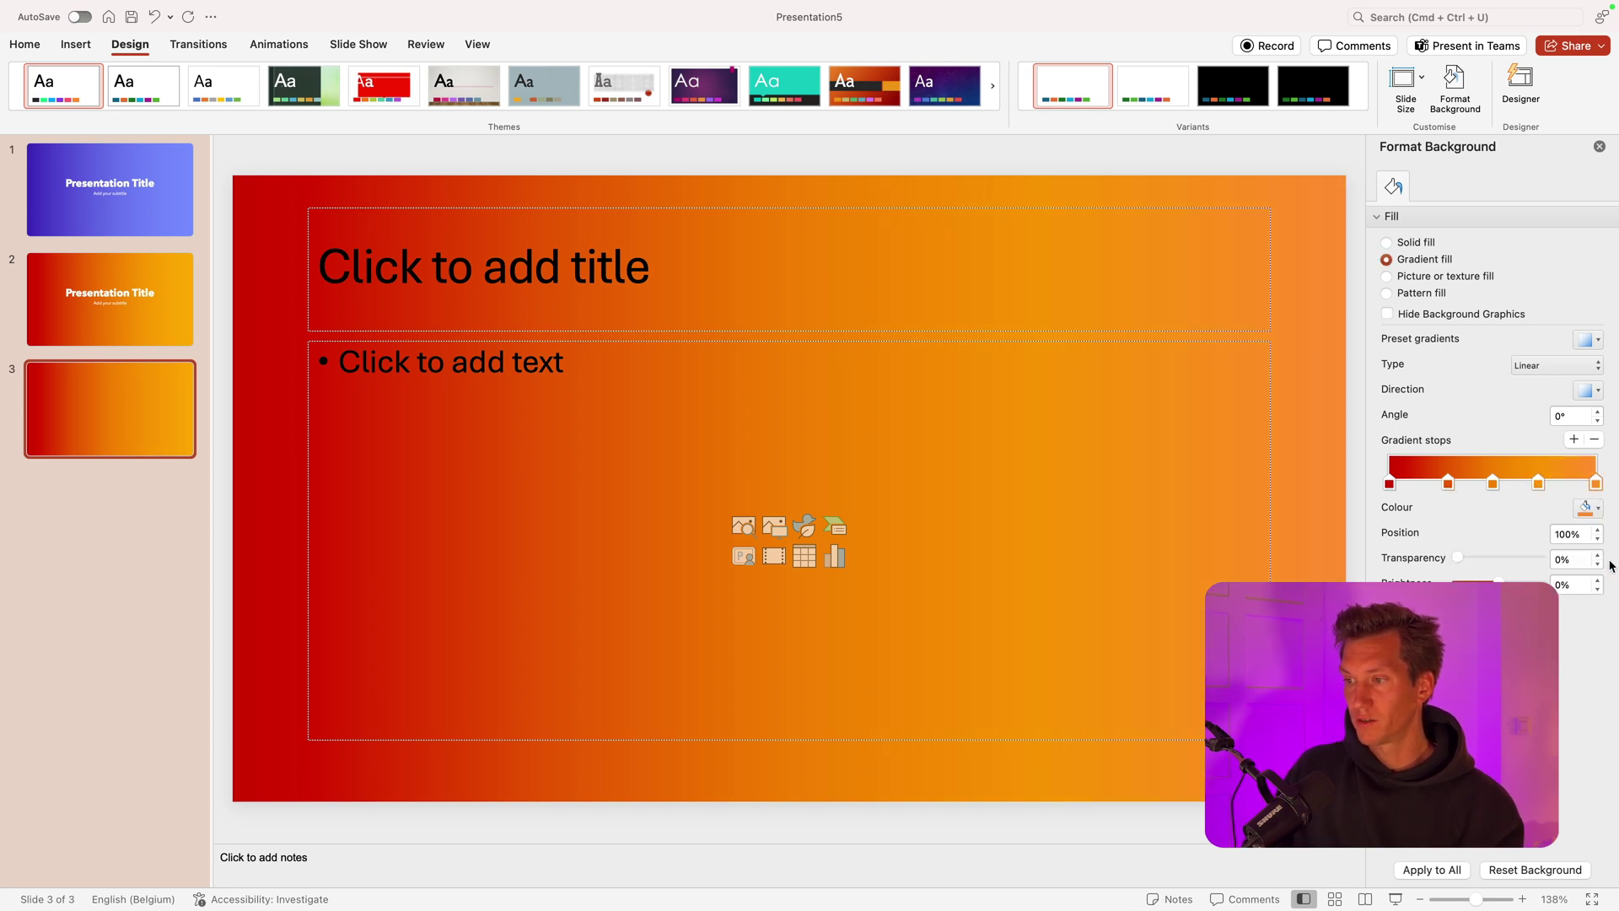
left_click(1586, 508)
left_click(1510, 624)
left_click(1492, 483)
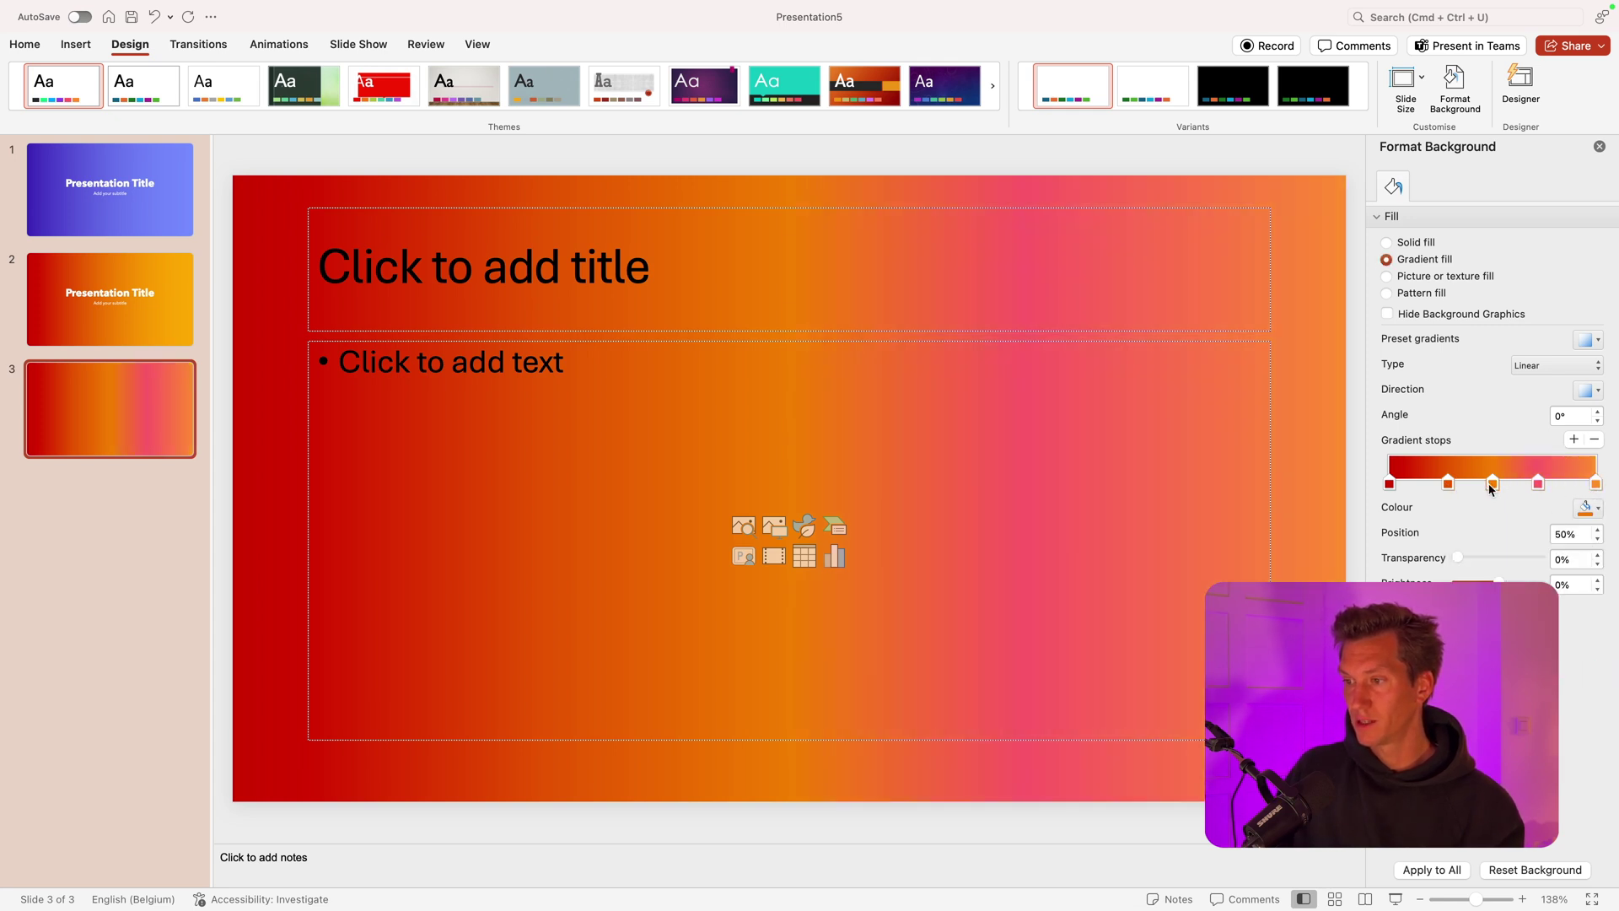
left_click(1590, 509)
left_click(1579, 562)
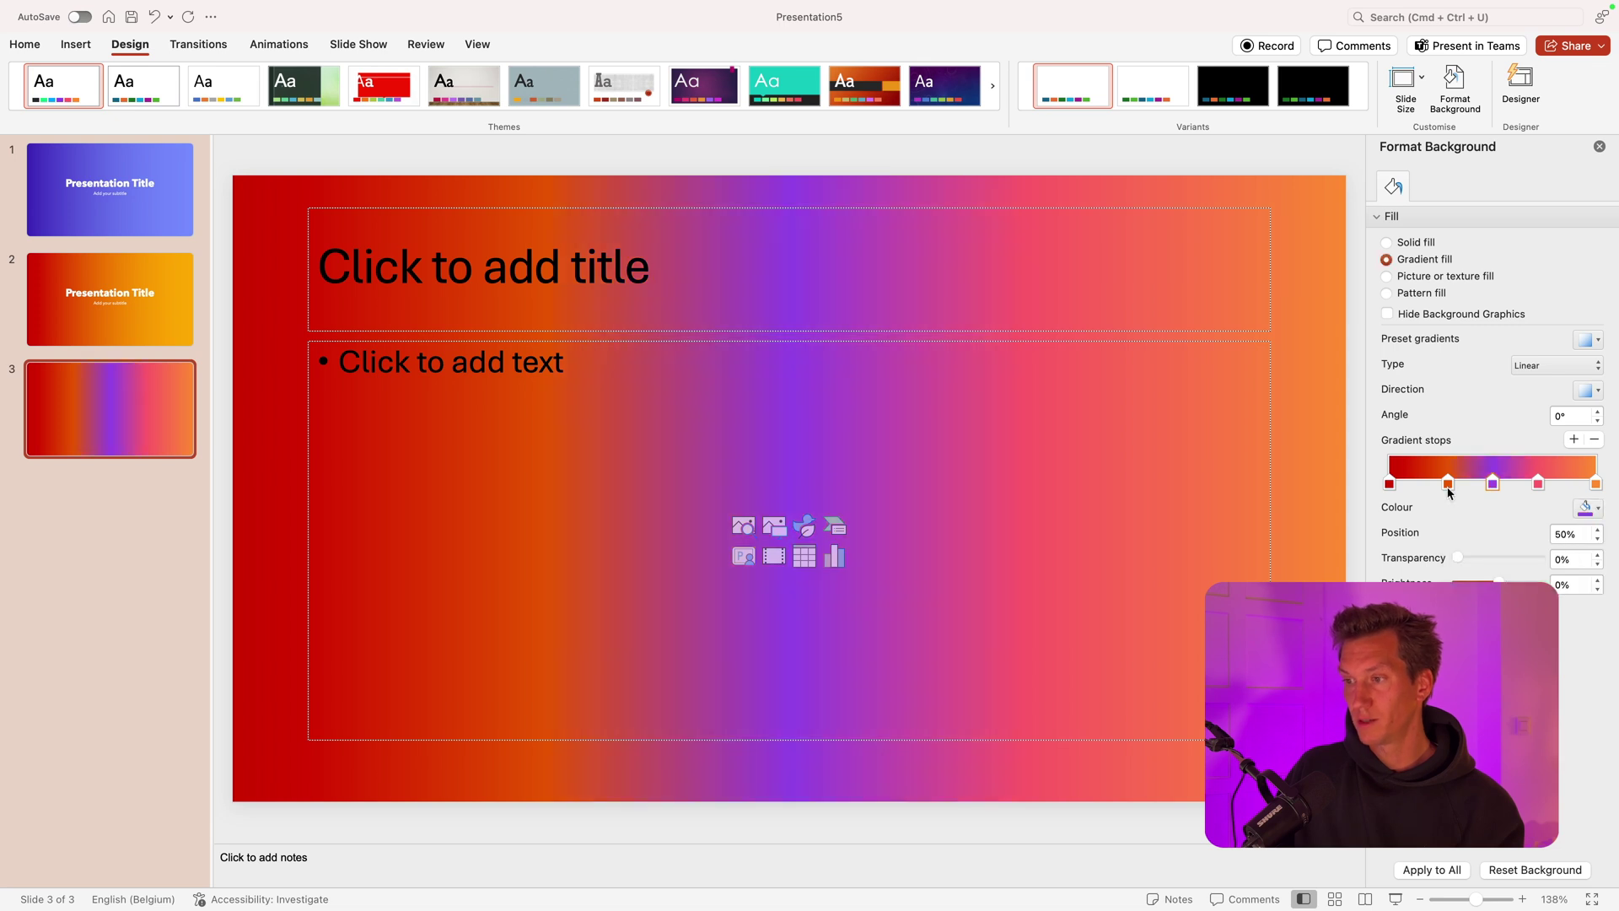
left_click(1586, 508)
left_click(1558, 554)
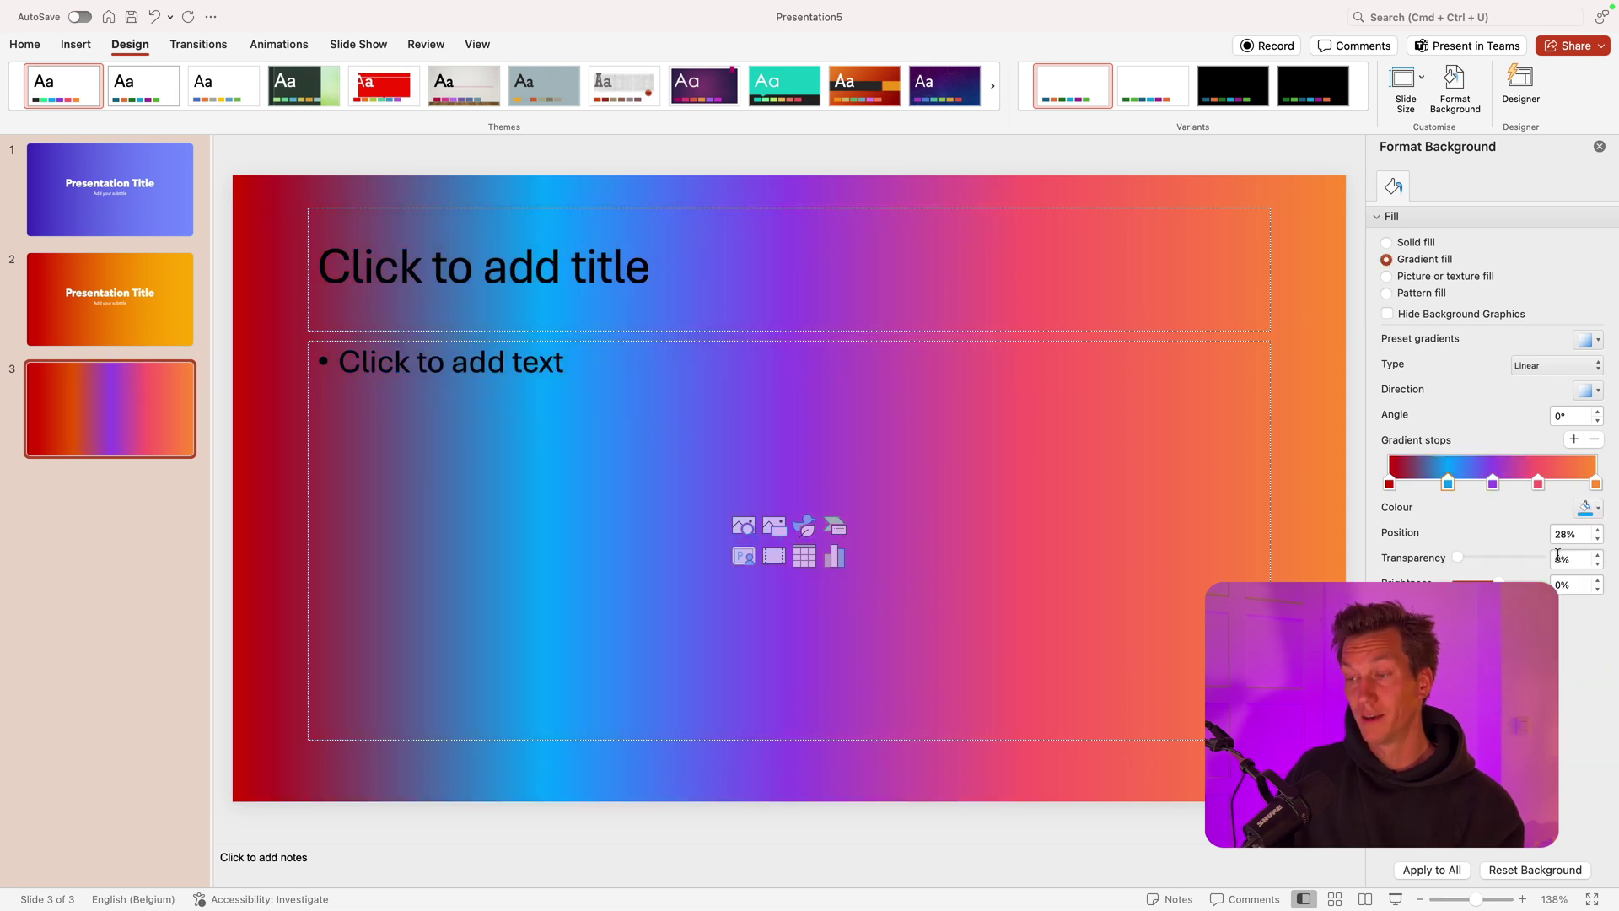
left_click(1589, 509)
left_click(1570, 557)
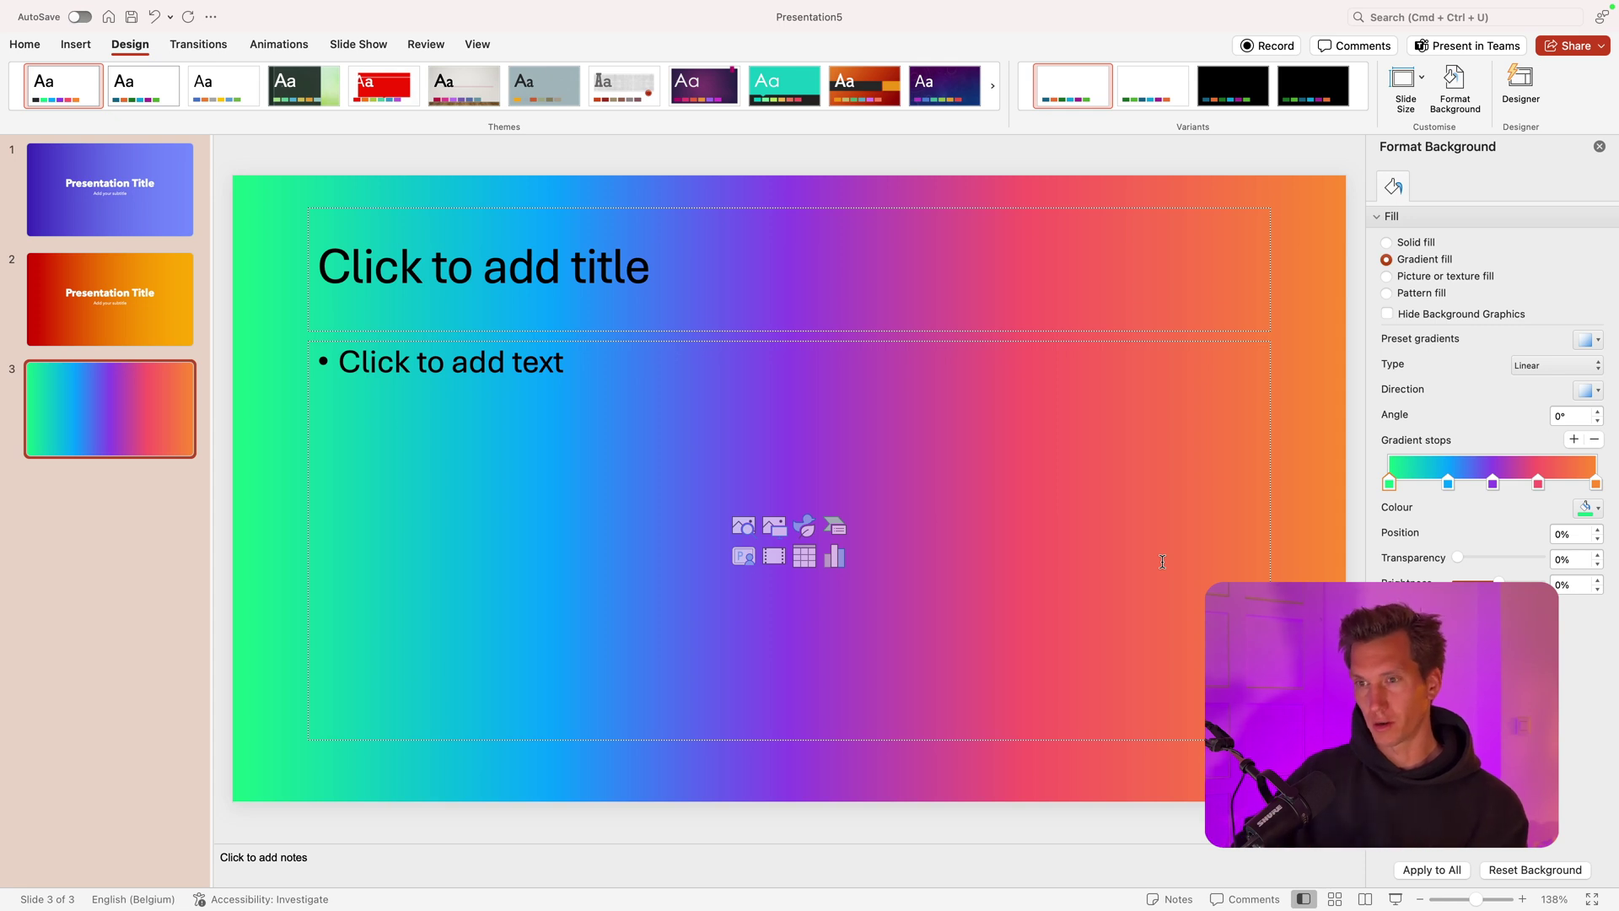
Step: Delete the empty title and body placeholders
left_click(371, 204)
left_click(393, 339, "shift")
key("BackSpace")
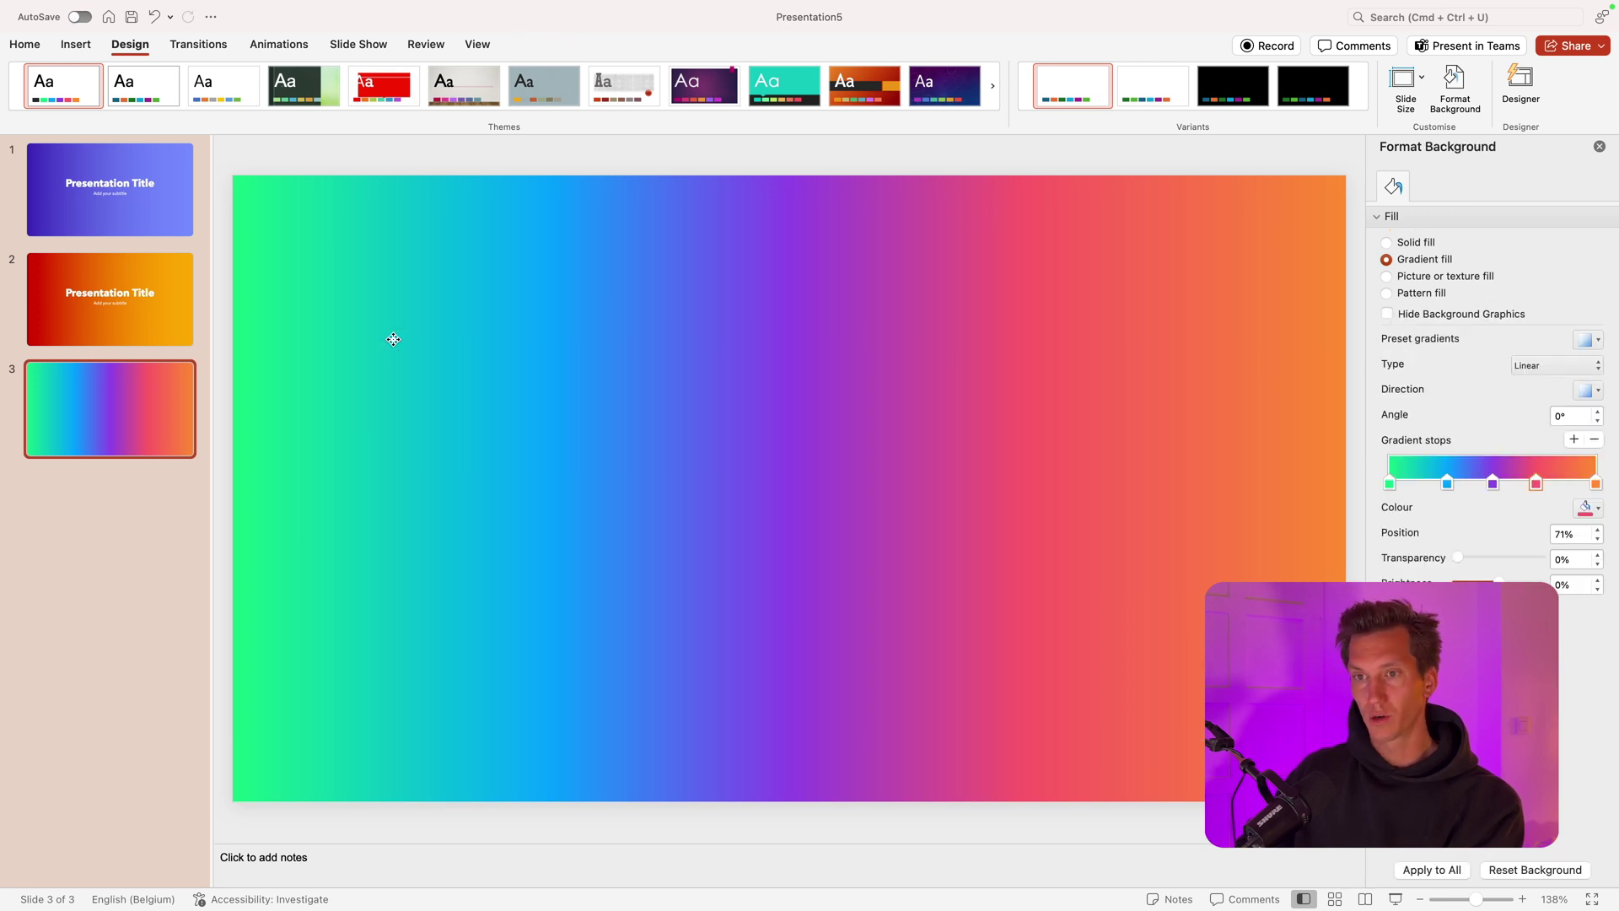
Step: Draw a dark rounded rectangle covering nearly the whole slide and shrink its corner rounding
left_click(75, 44)
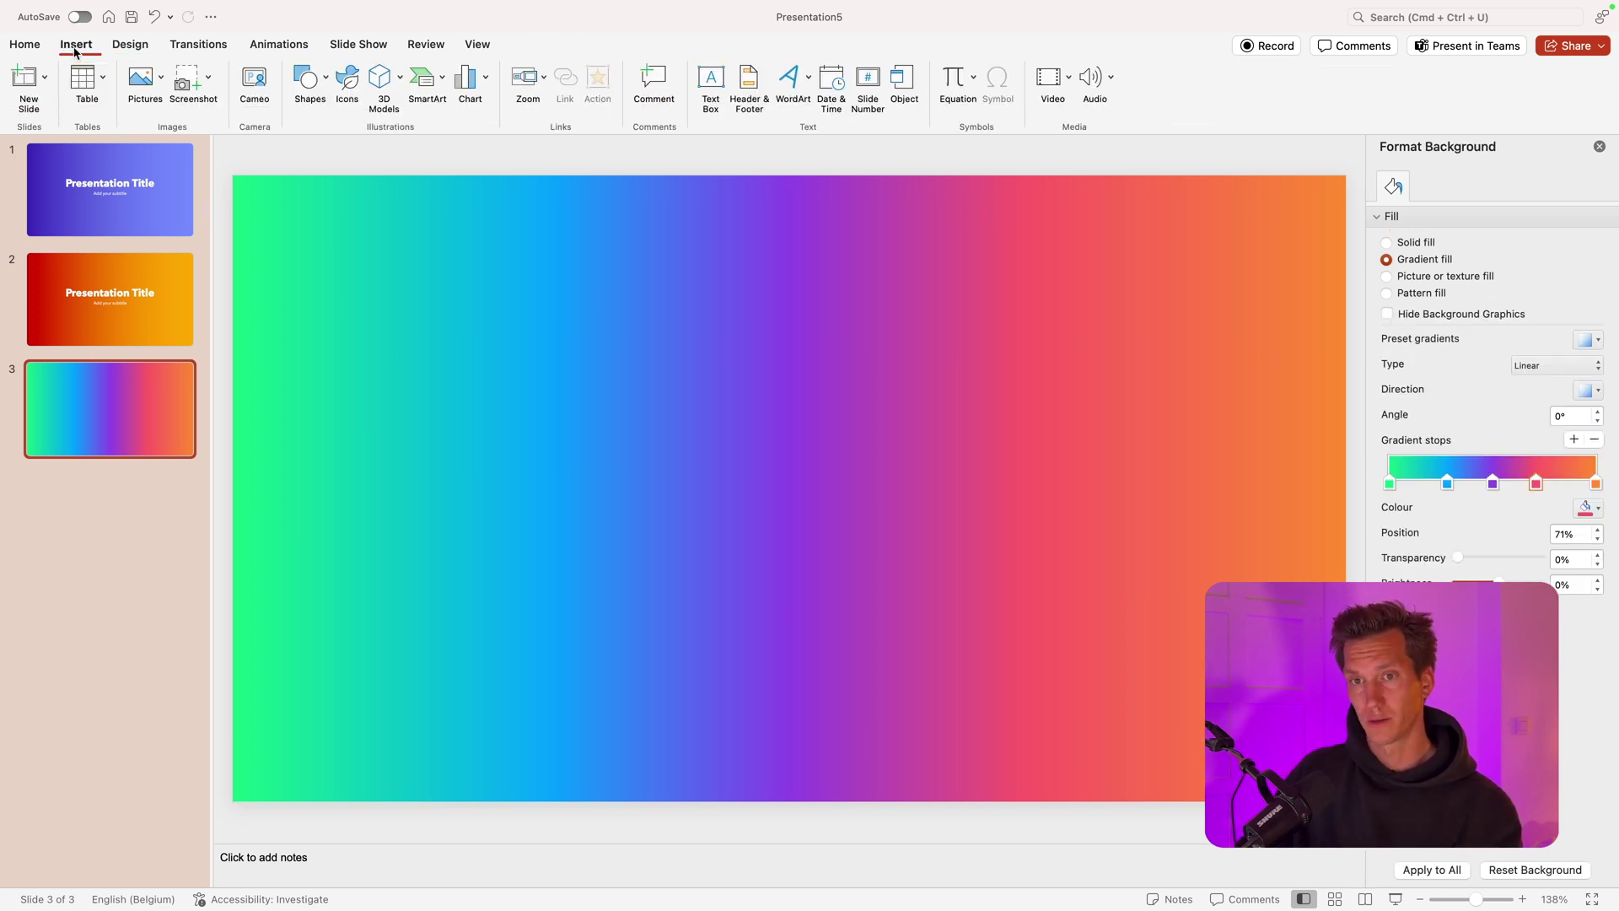
left_click(323, 80)
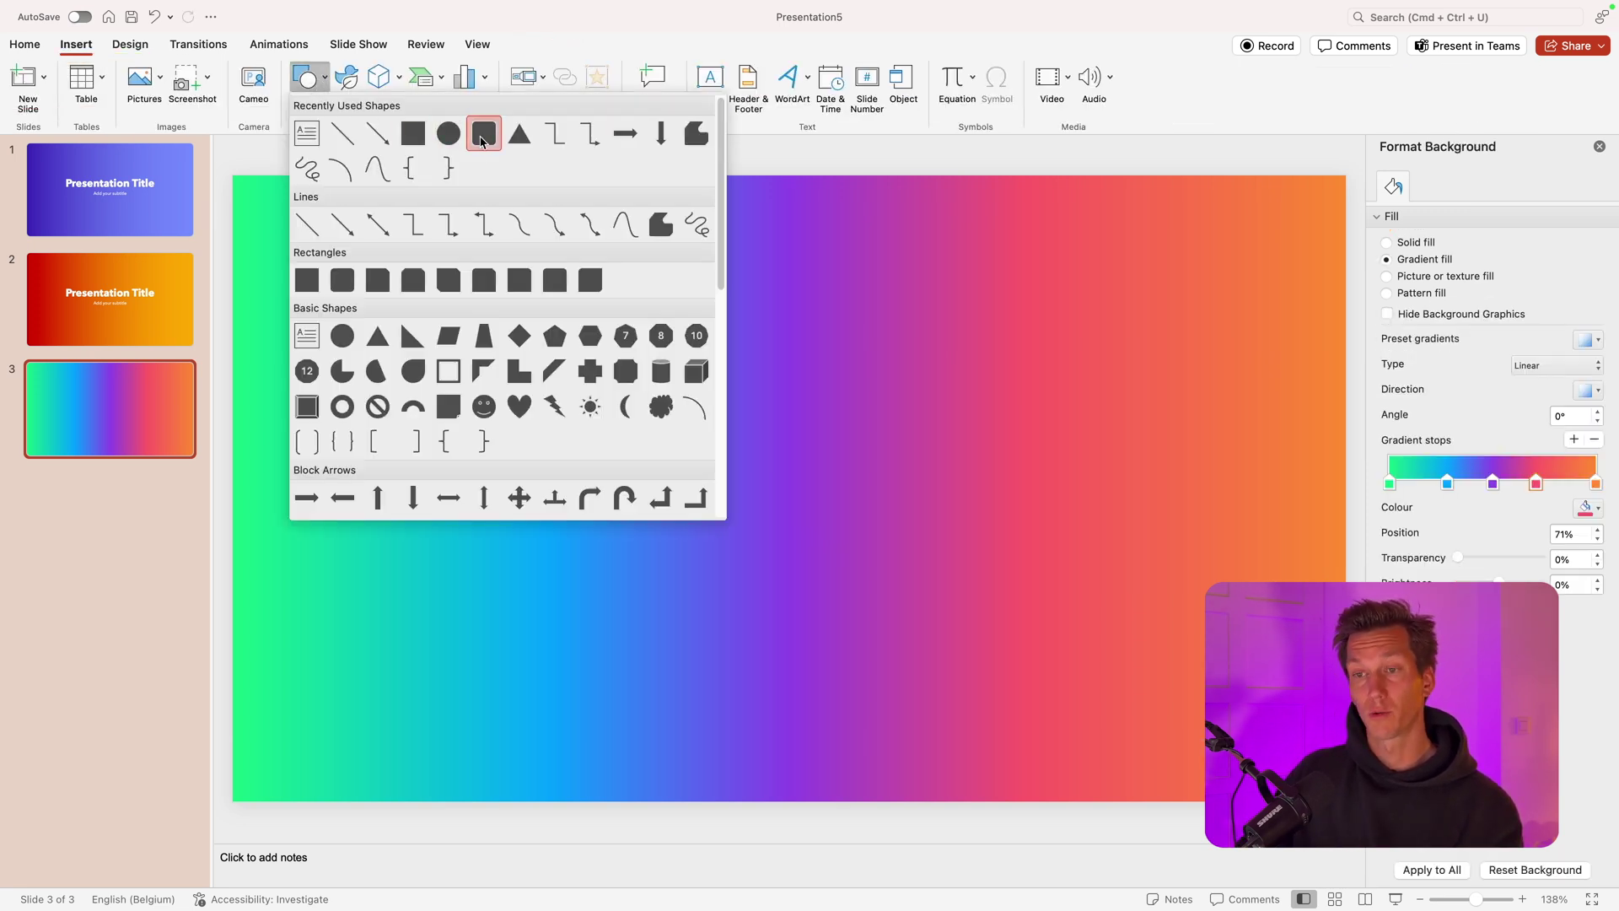
left_click(450, 139)
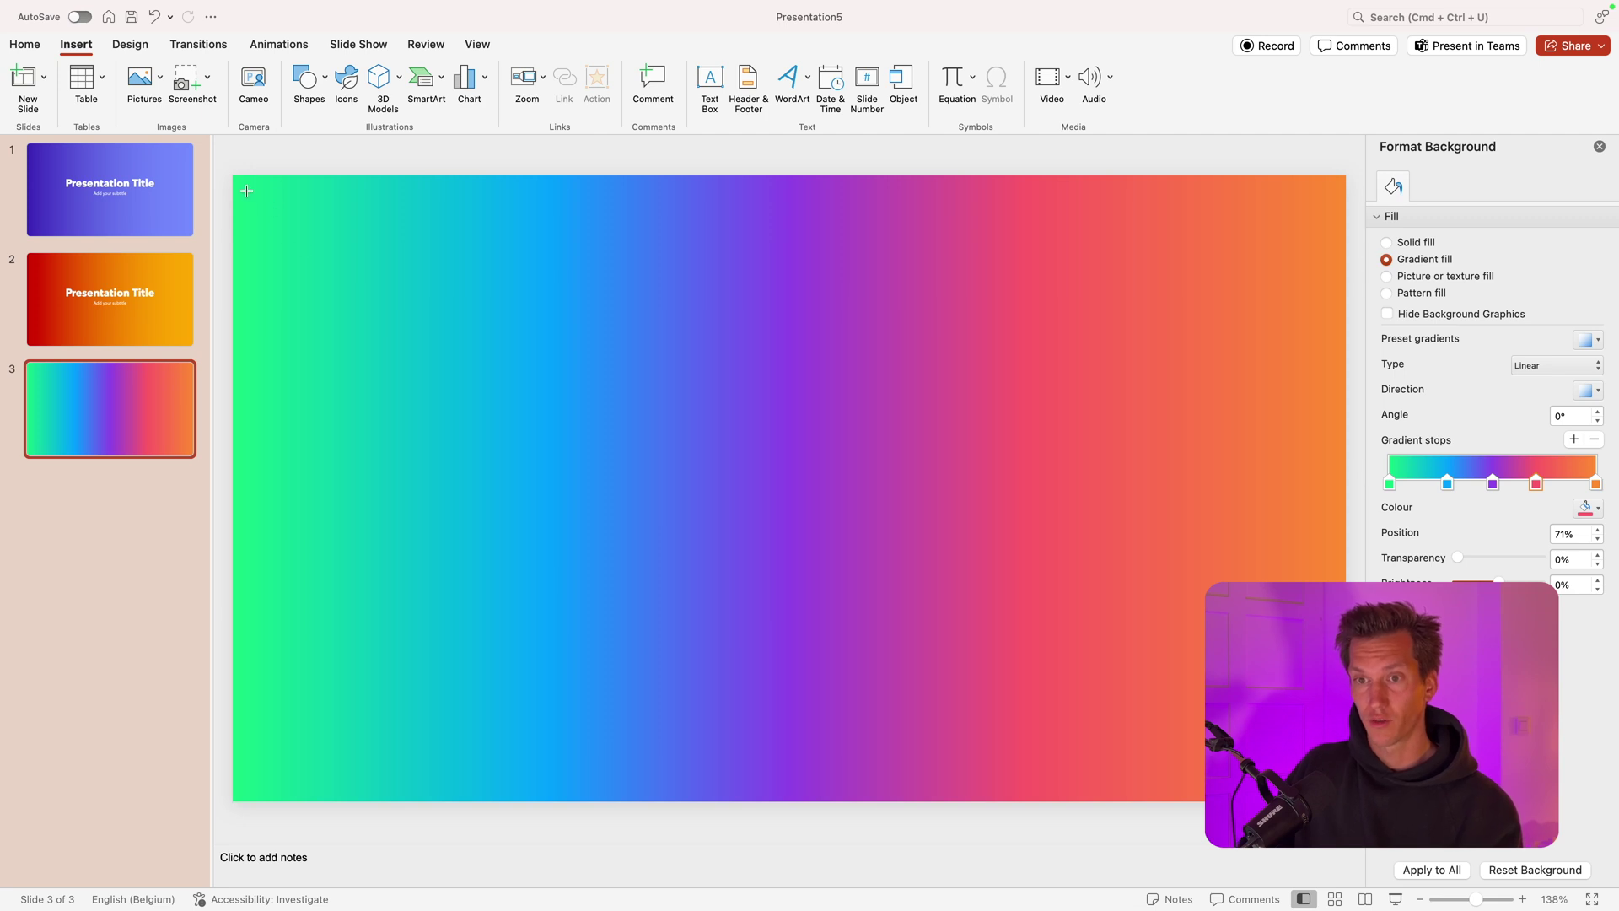
mouse_move(247, 190)
left_mouse_down()
mouse_move(1156, 585)
mouse_move(1331, 785)
left_mouse_up()
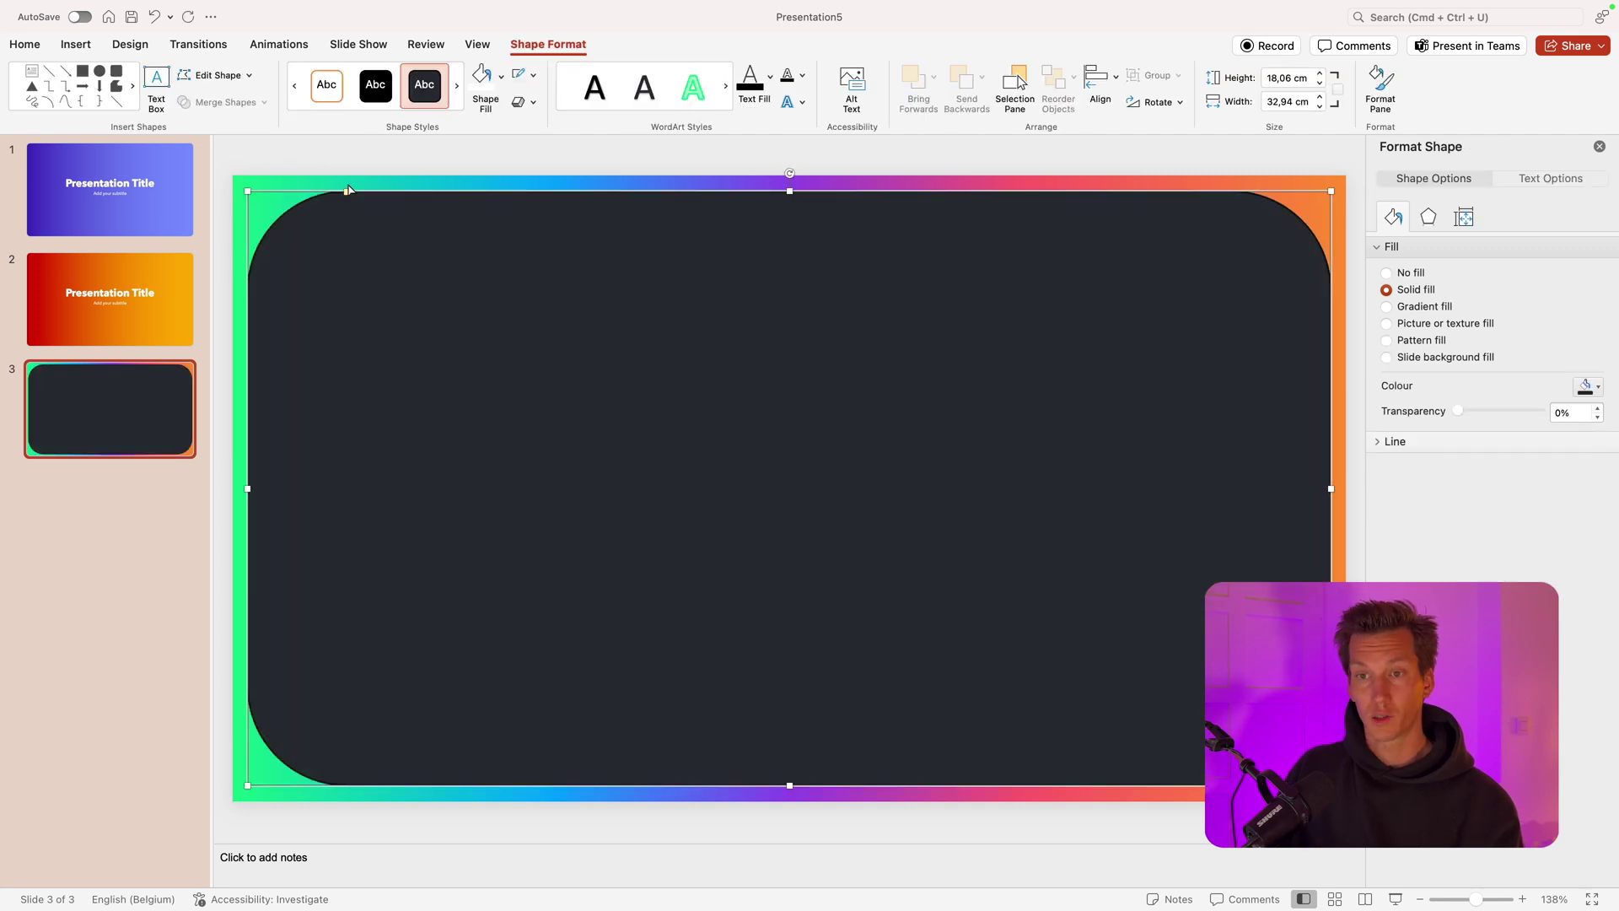
left_click_drag(348, 196, 263, 194)
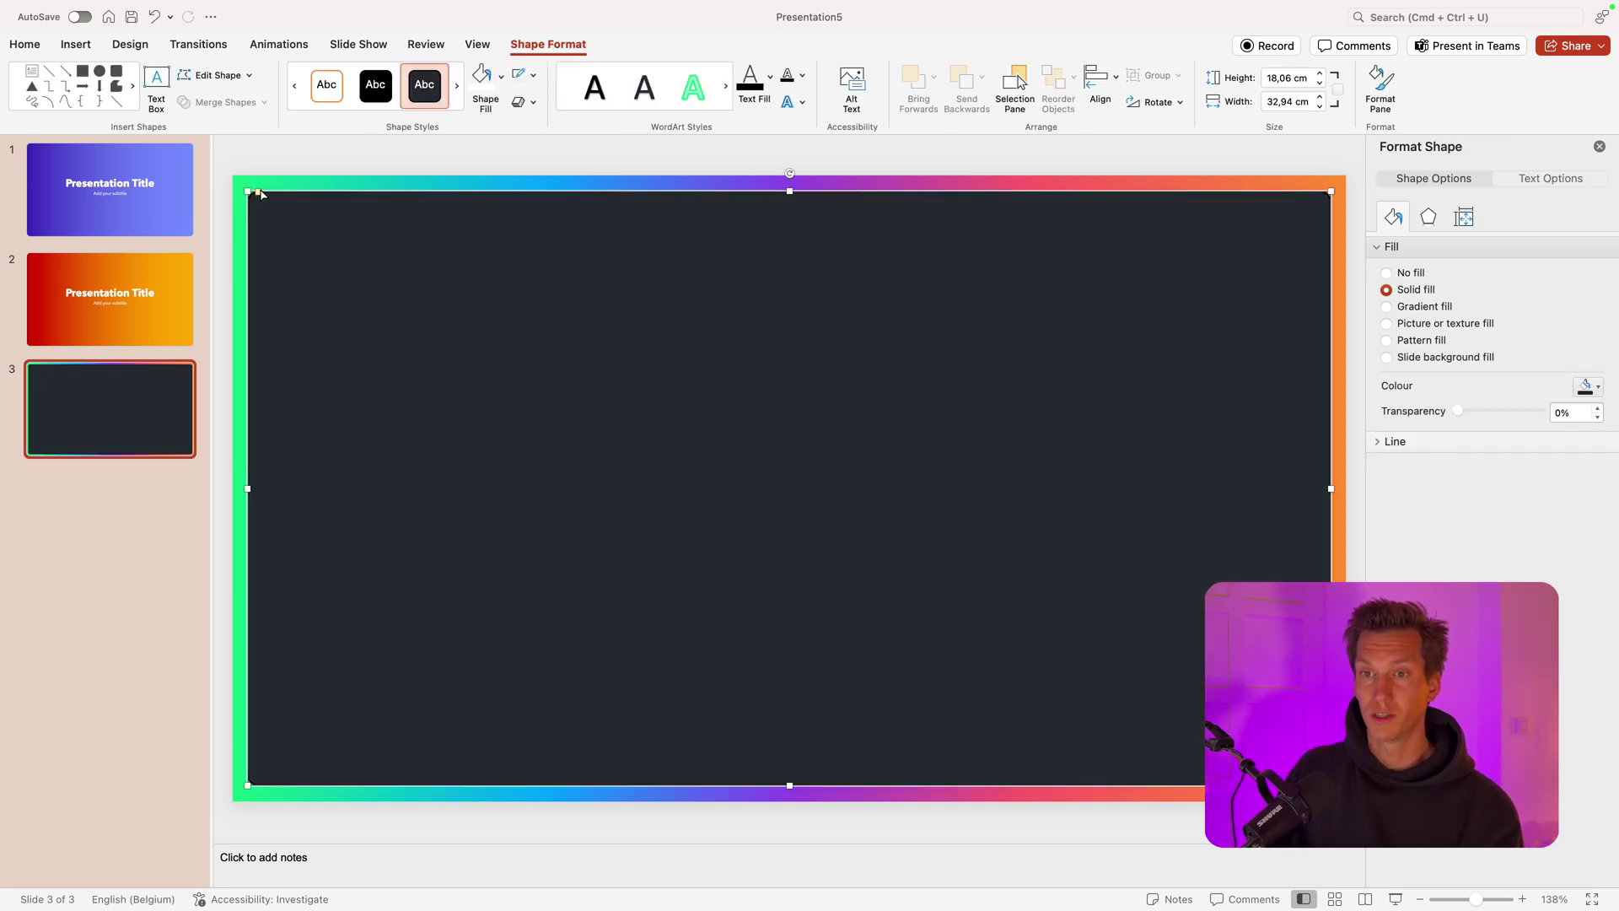
left_click(306, 166)
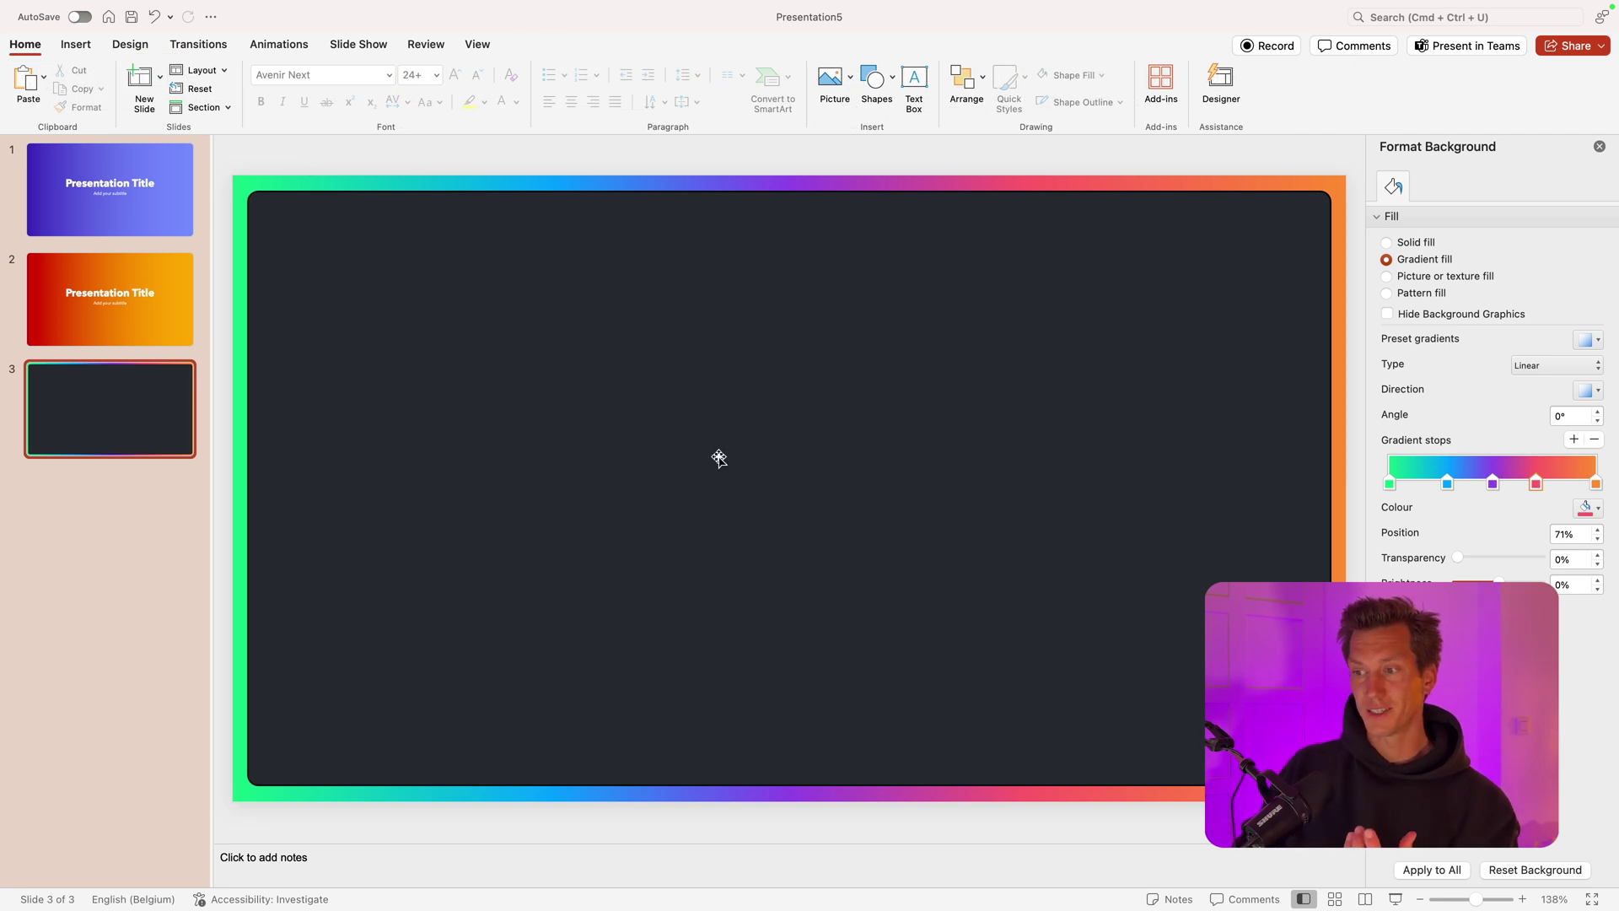
Step: Discard the title boxes pasted from slide 2 and give slide 3 the Title Slide layout
scroll(719, 458, "down", 2)
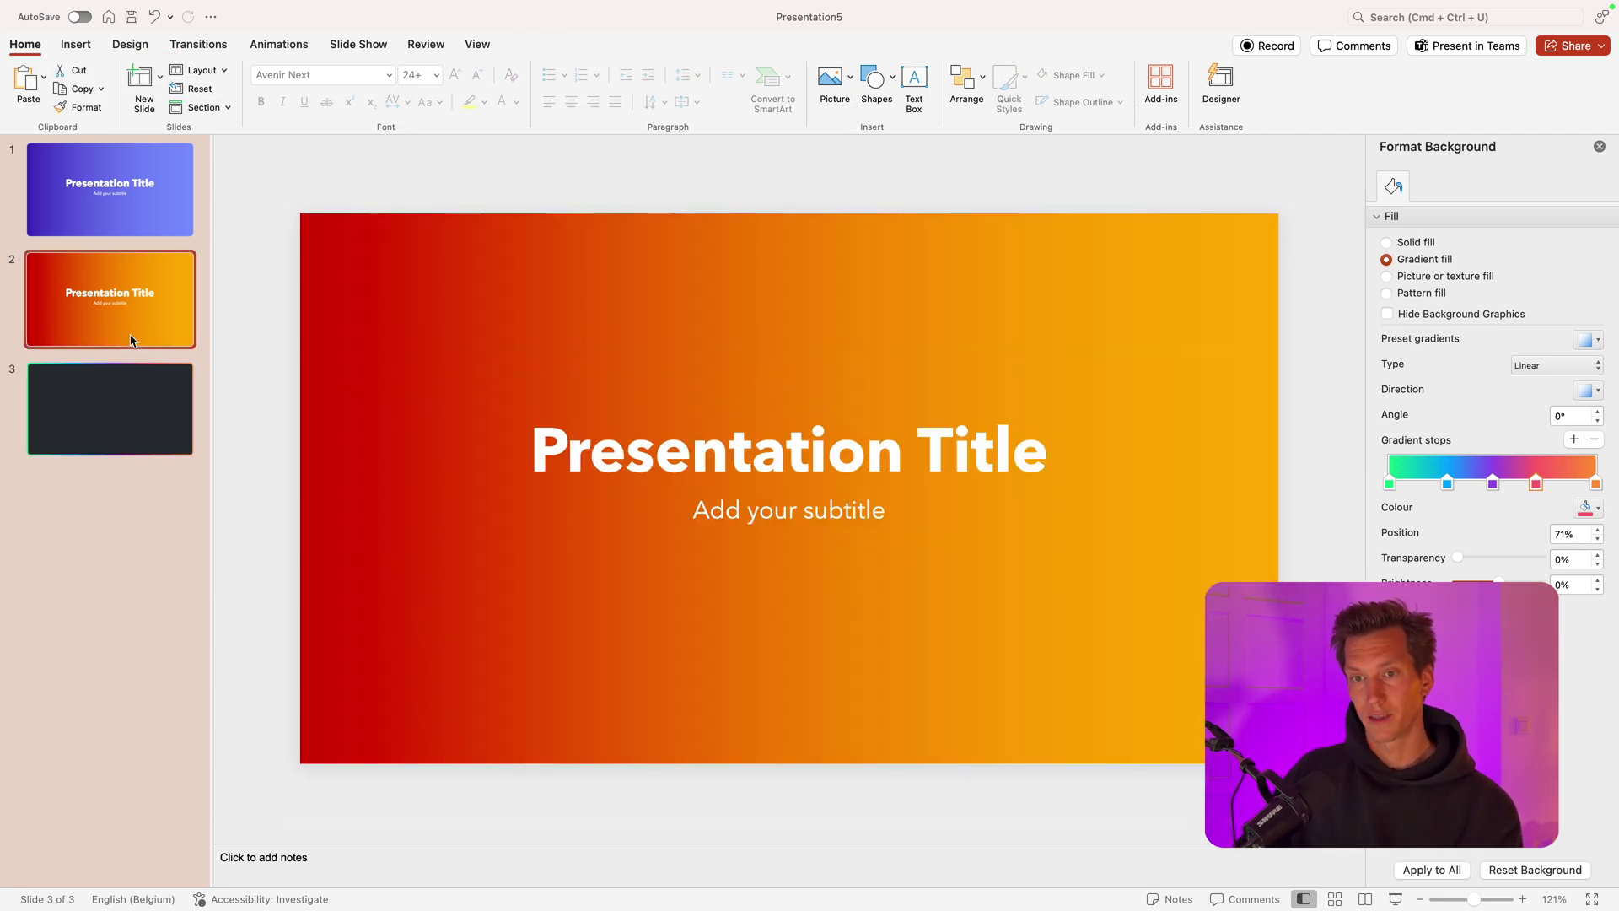
left_click(132, 344)
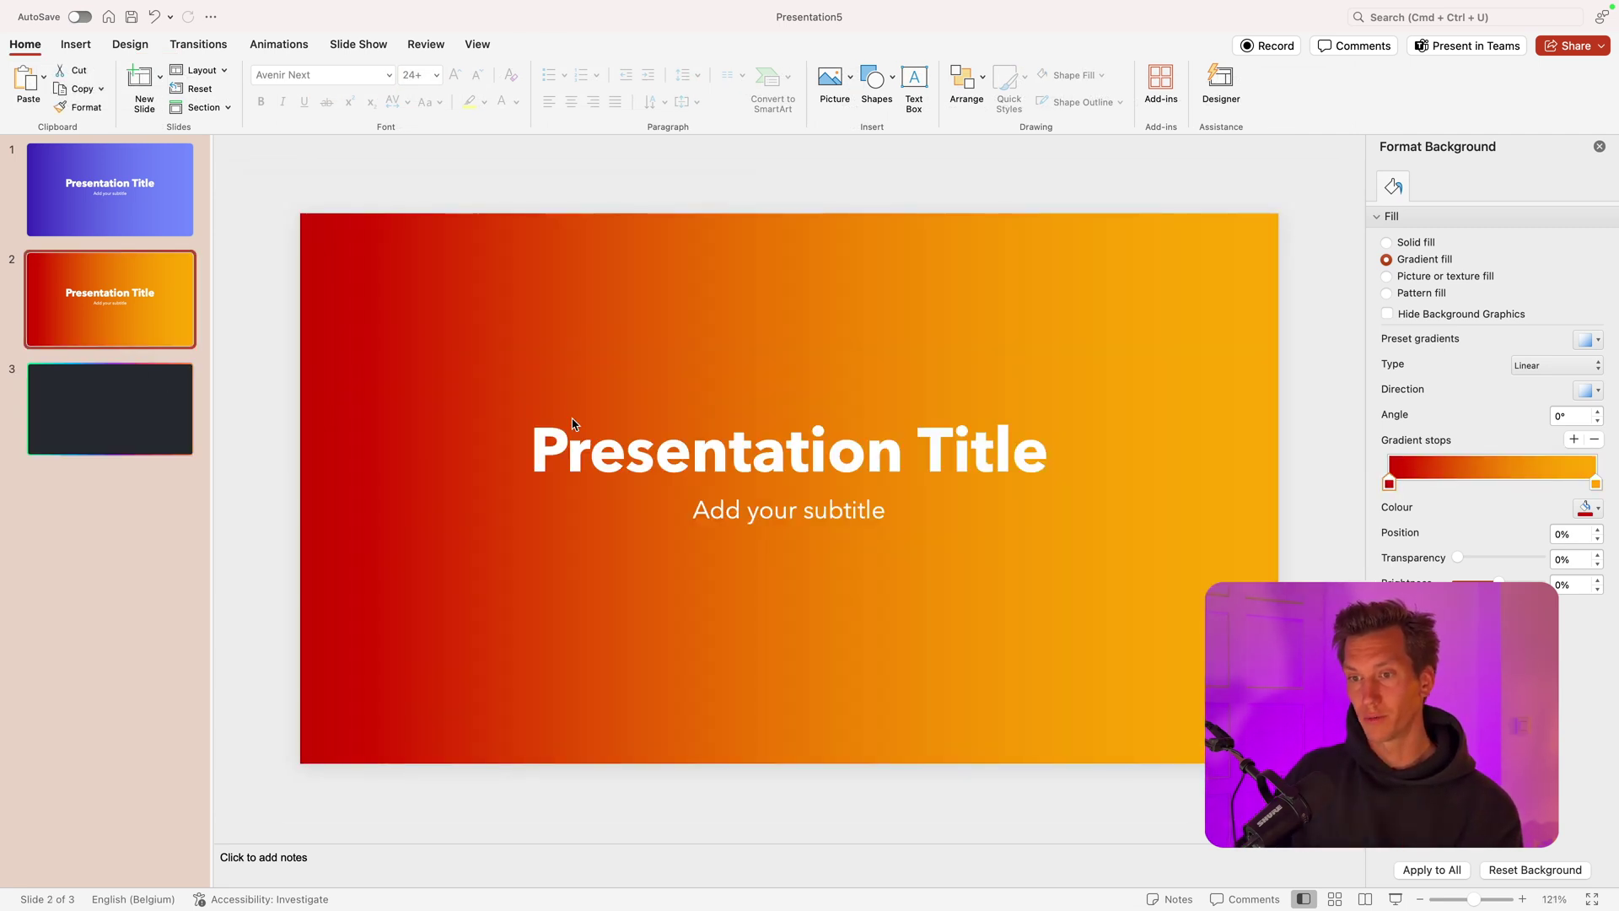
left_click(601, 445)
key("Page_Down")
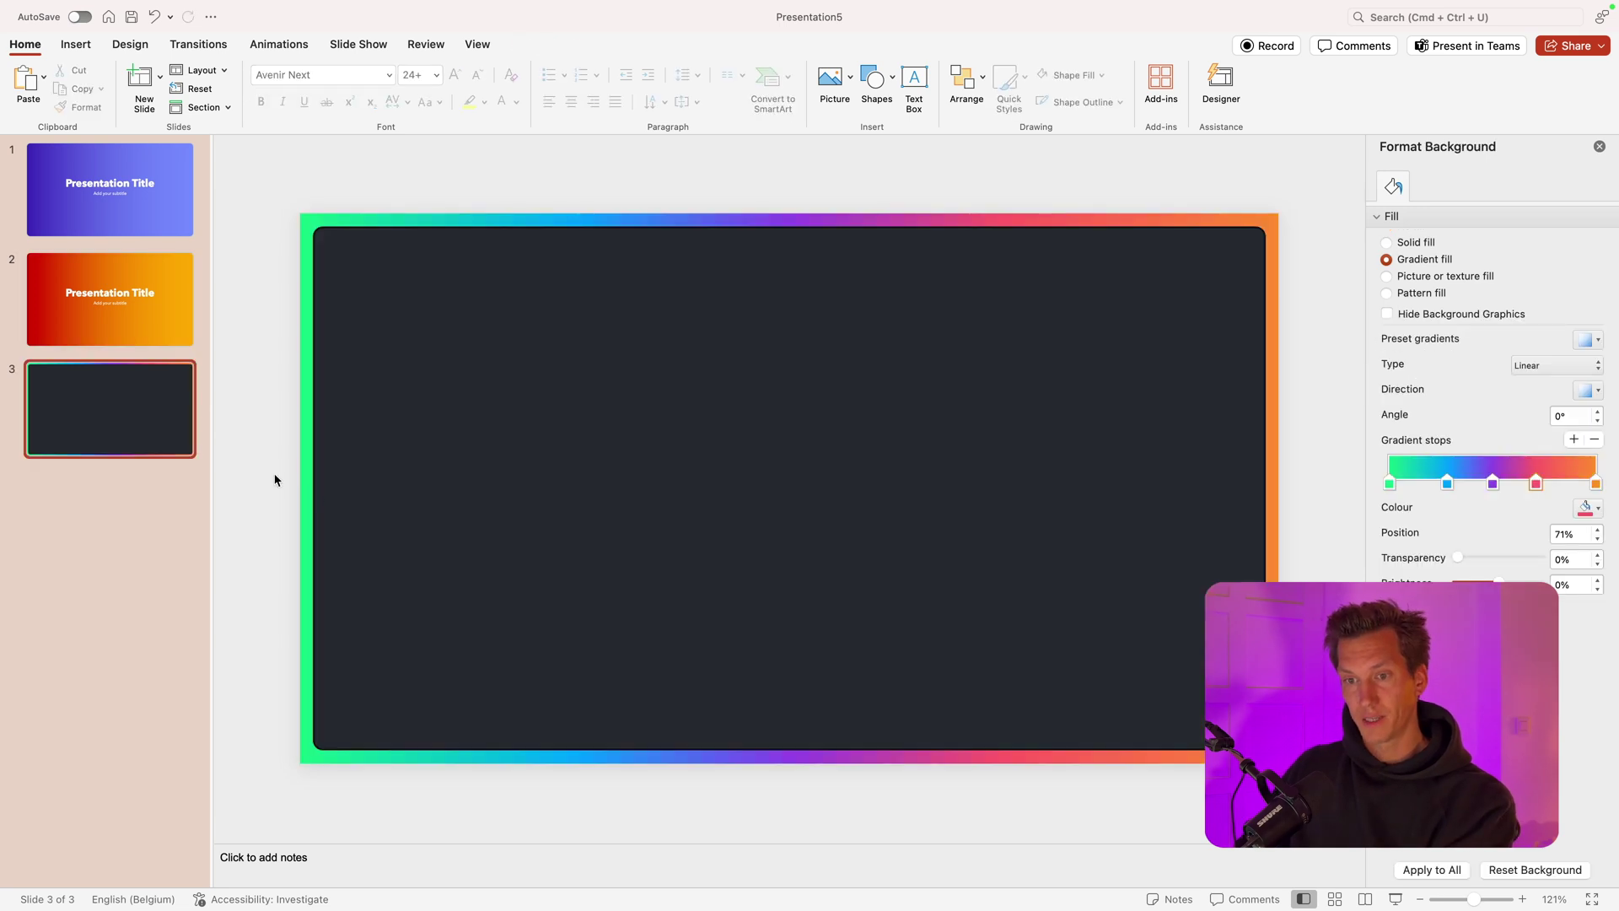
key("super+v")
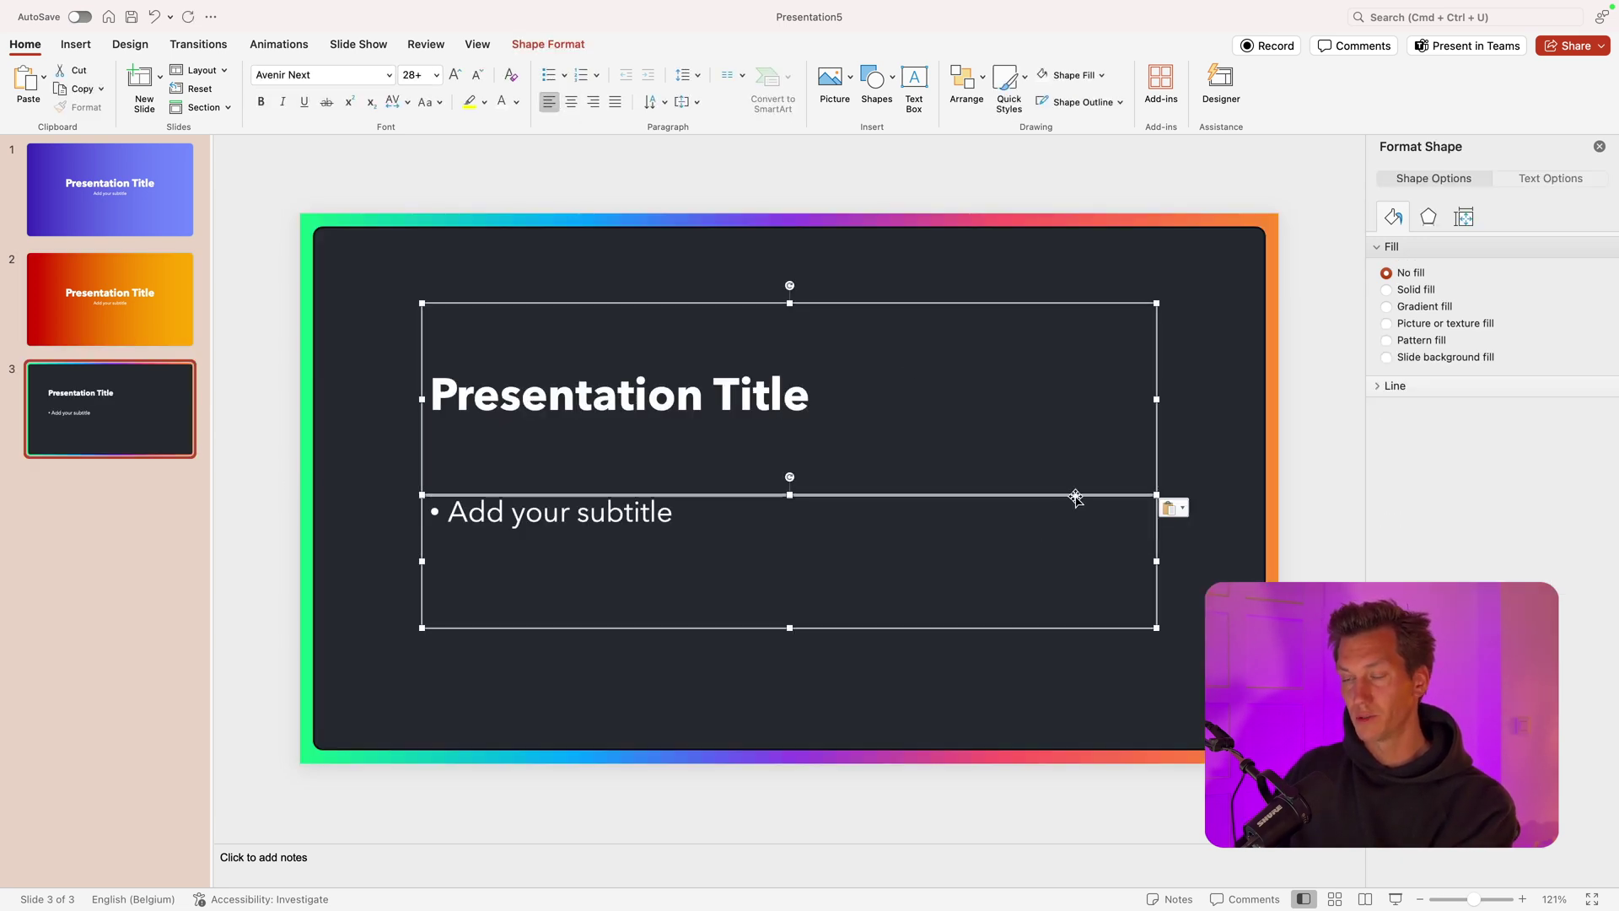
key("BackSpace")
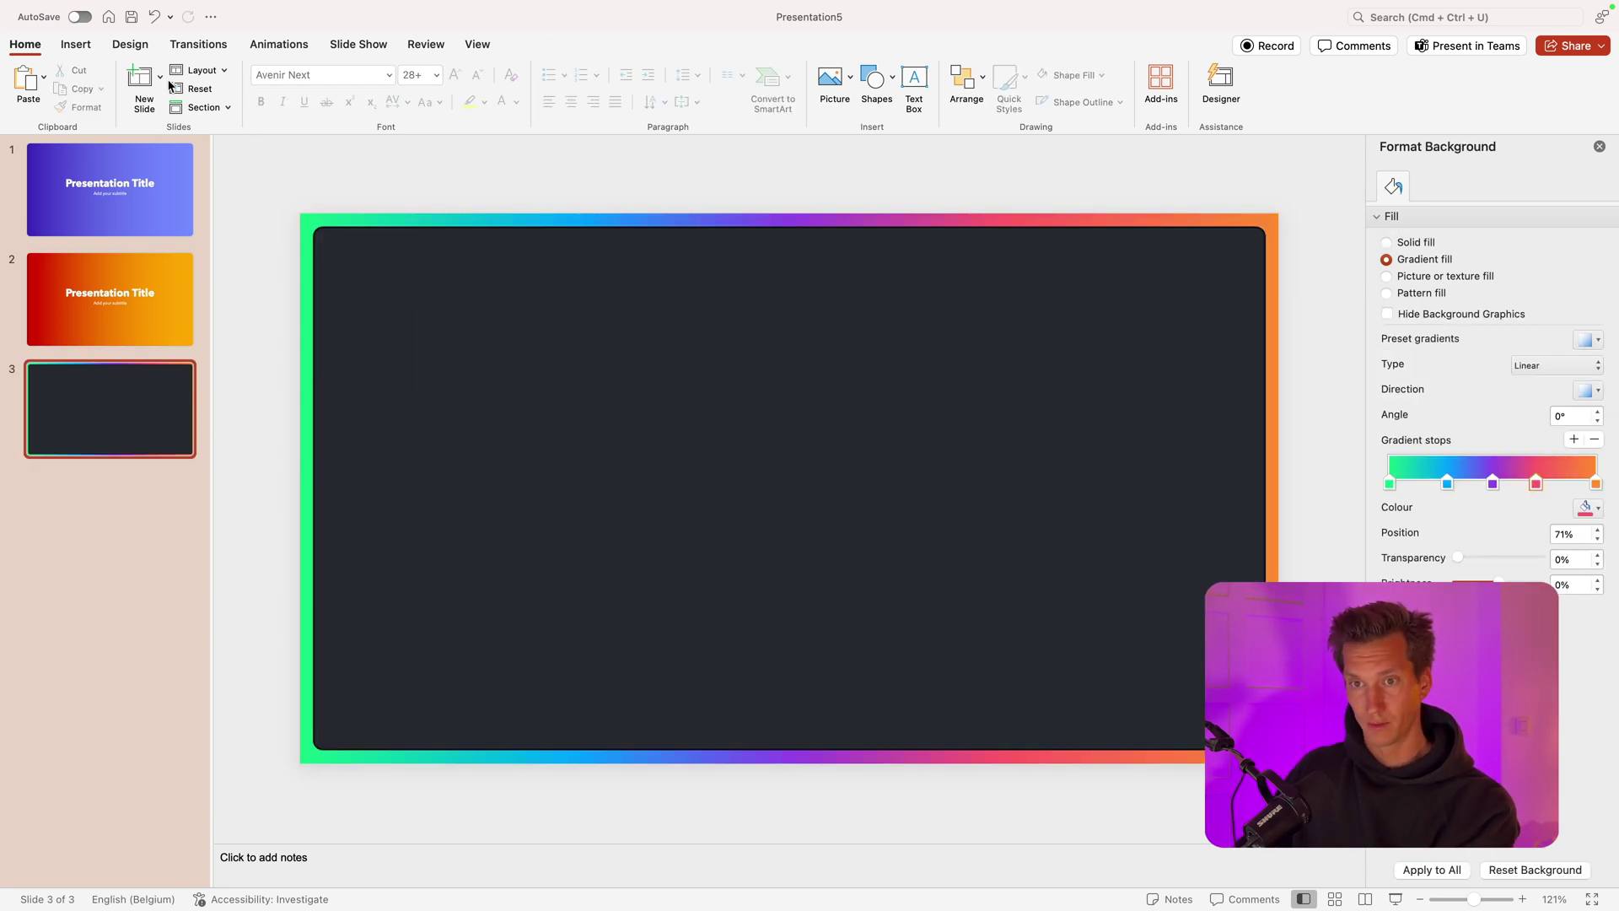
left_click(197, 71)
left_click(220, 127)
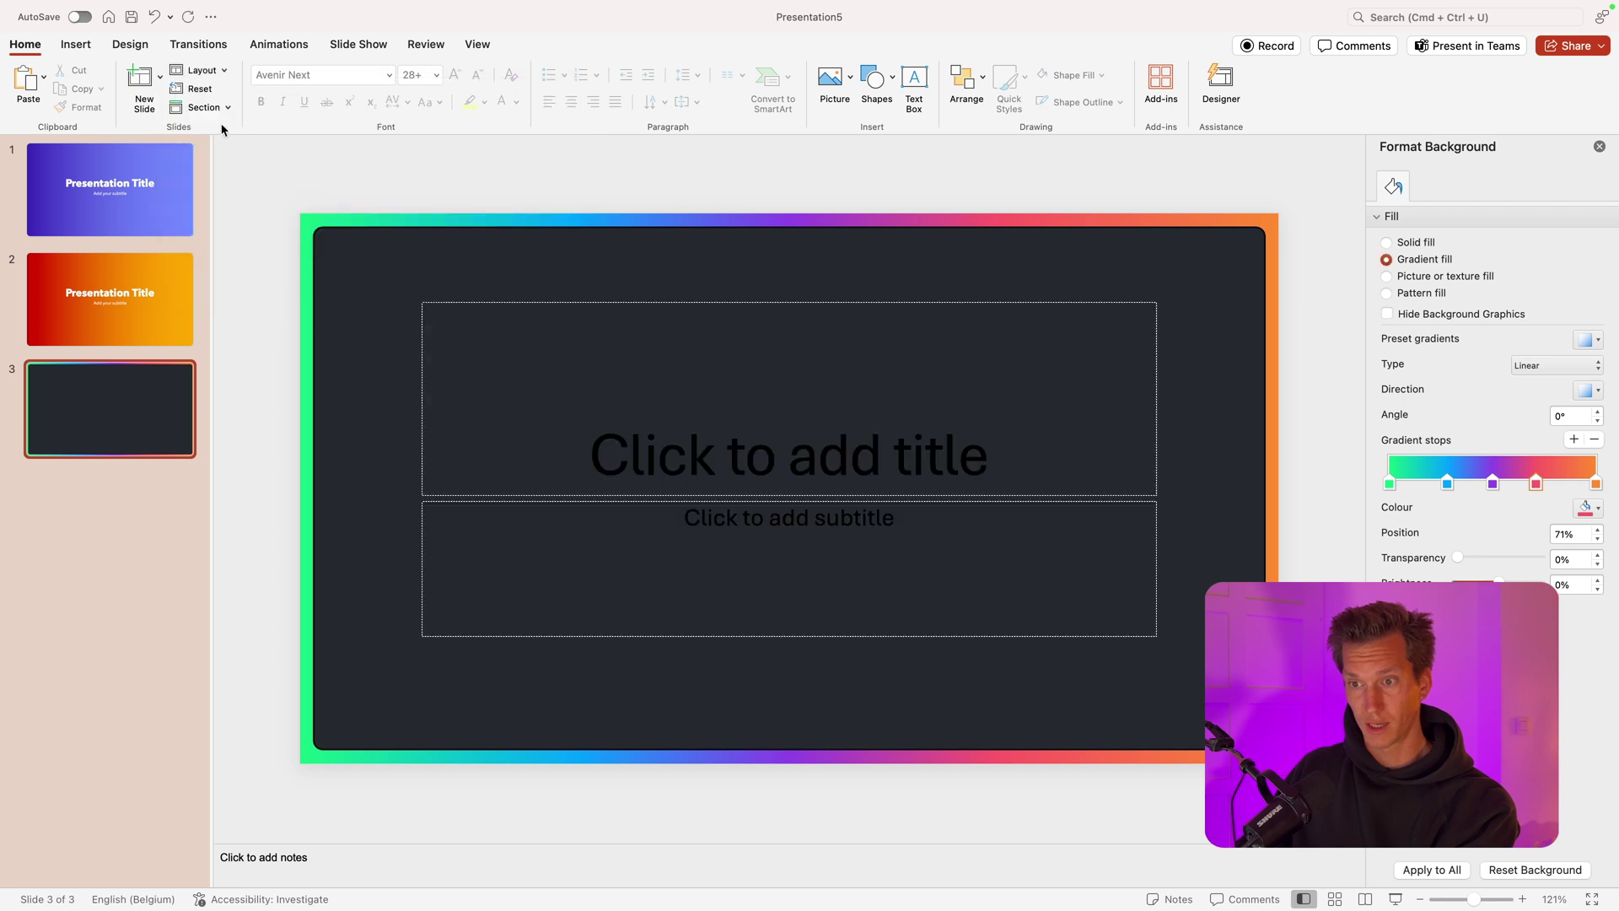
Step: Copy 'Presentation Title' from slide 2 into slide 3's title placeholder
left_click(114, 270)
triple_click(793, 448)
key("super+c")
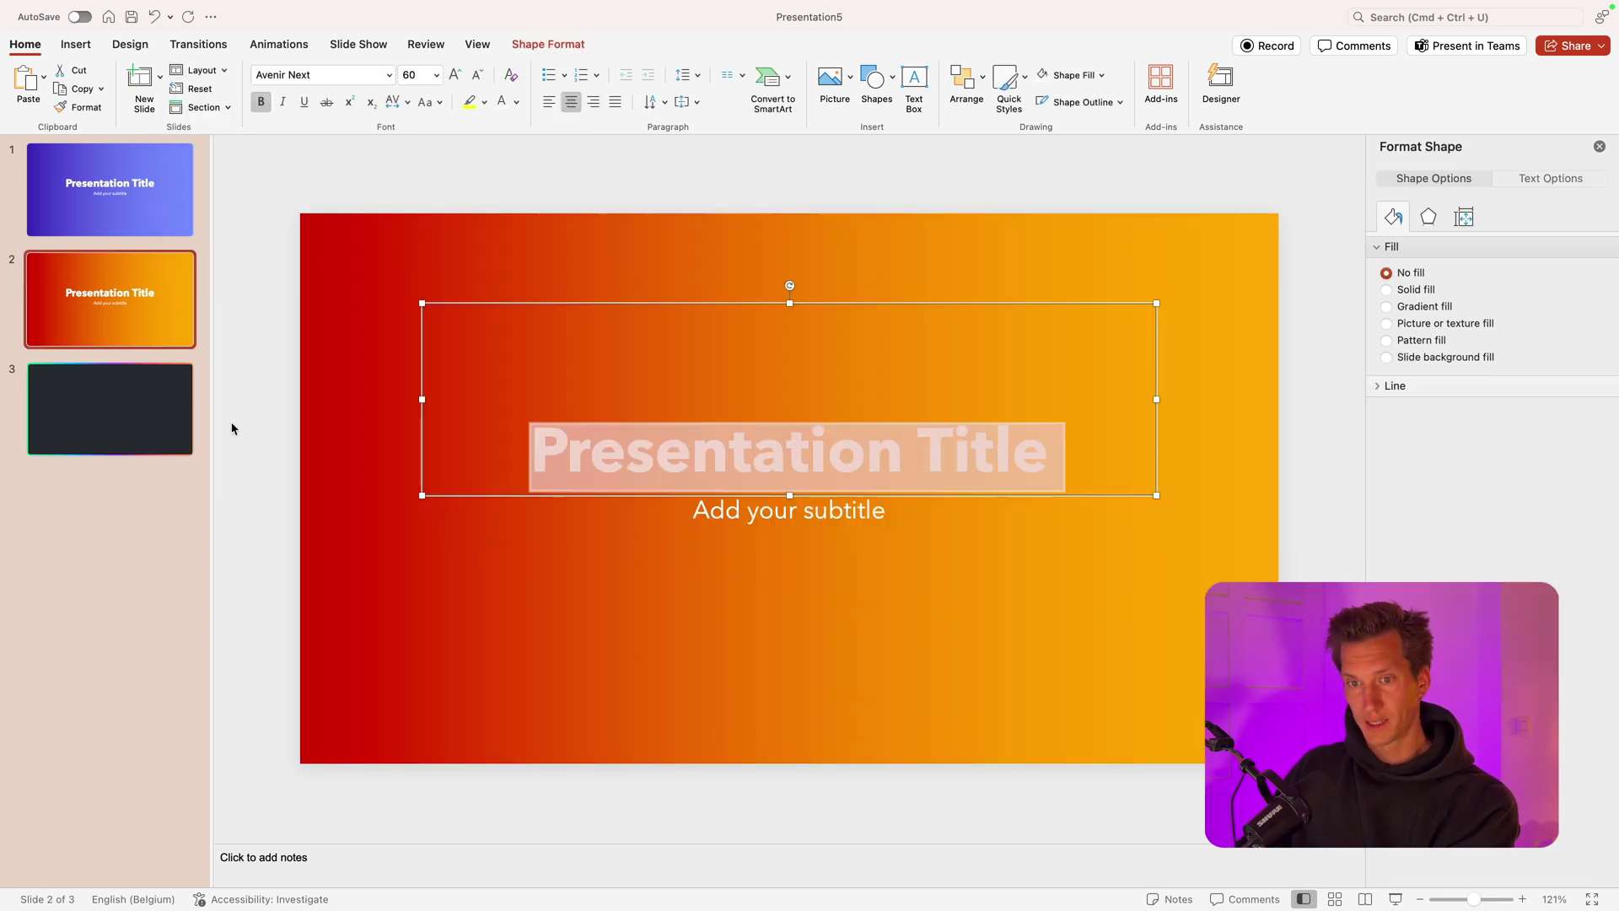
left_click(185, 410)
left_click(662, 473)
key("super+v")
Step: Copy the 'Add your subtitle' text from slide 2 for slide 3's subtitle
left_click(163, 305)
left_click(710, 507)
double_click(710, 506)
left_click(709, 506)
double_click(710, 506)
left_click(710, 507)
triple_click(807, 521)
key("Page_Down")
left_click(874, 188)
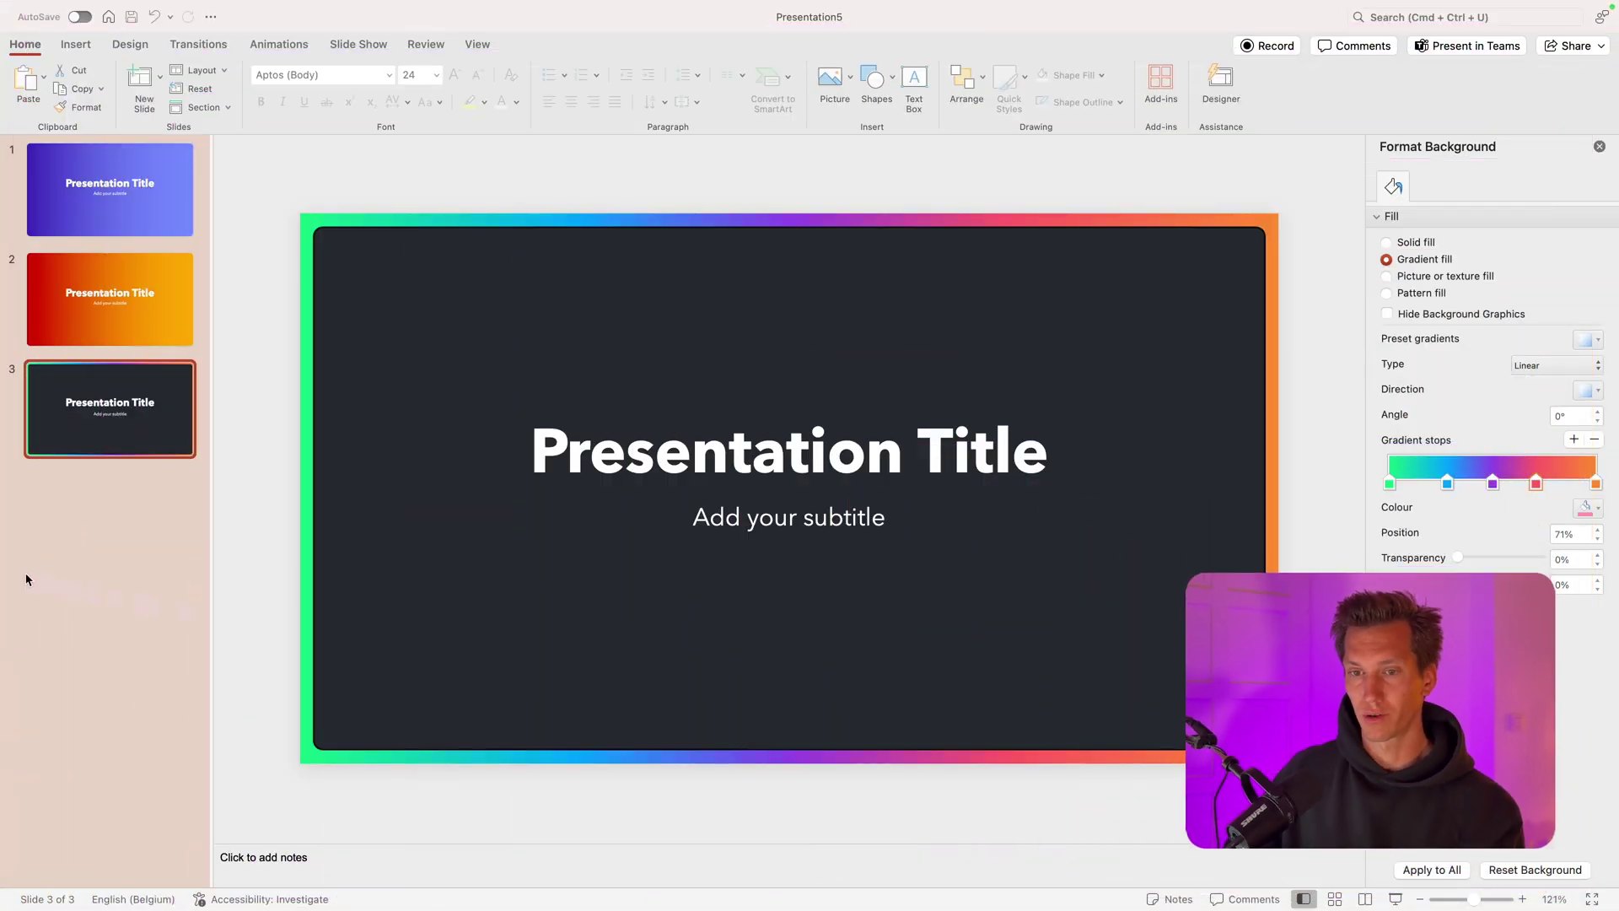
Step: Add a fourth slide with a two-stop gradient background from deep purple to blue
left_click(144, 81)
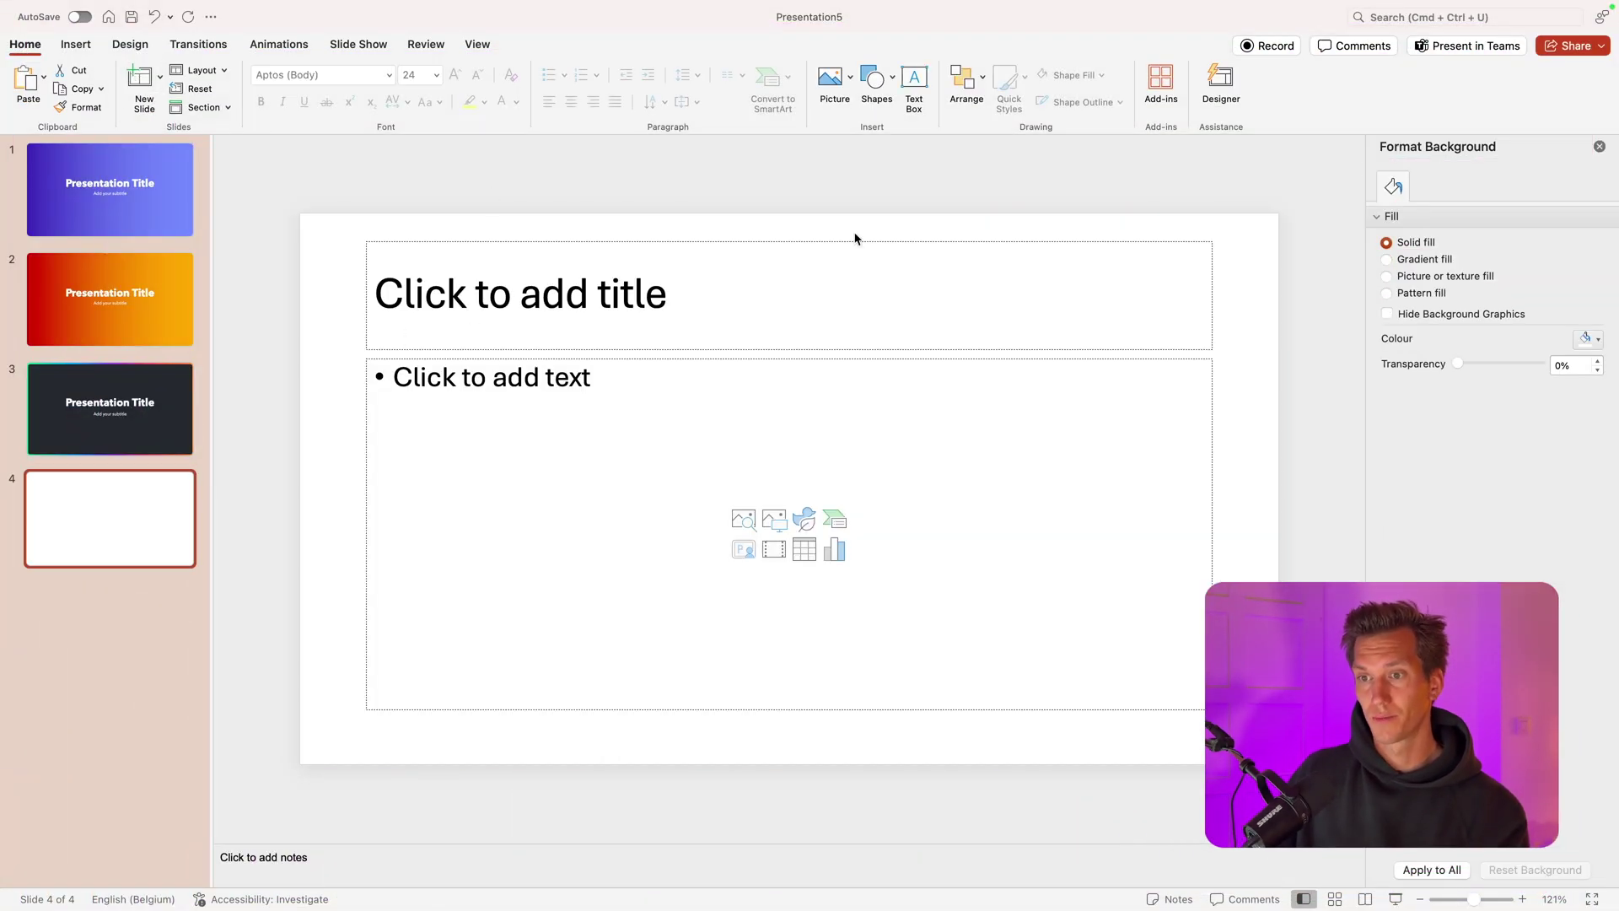
left_click(1414, 262)
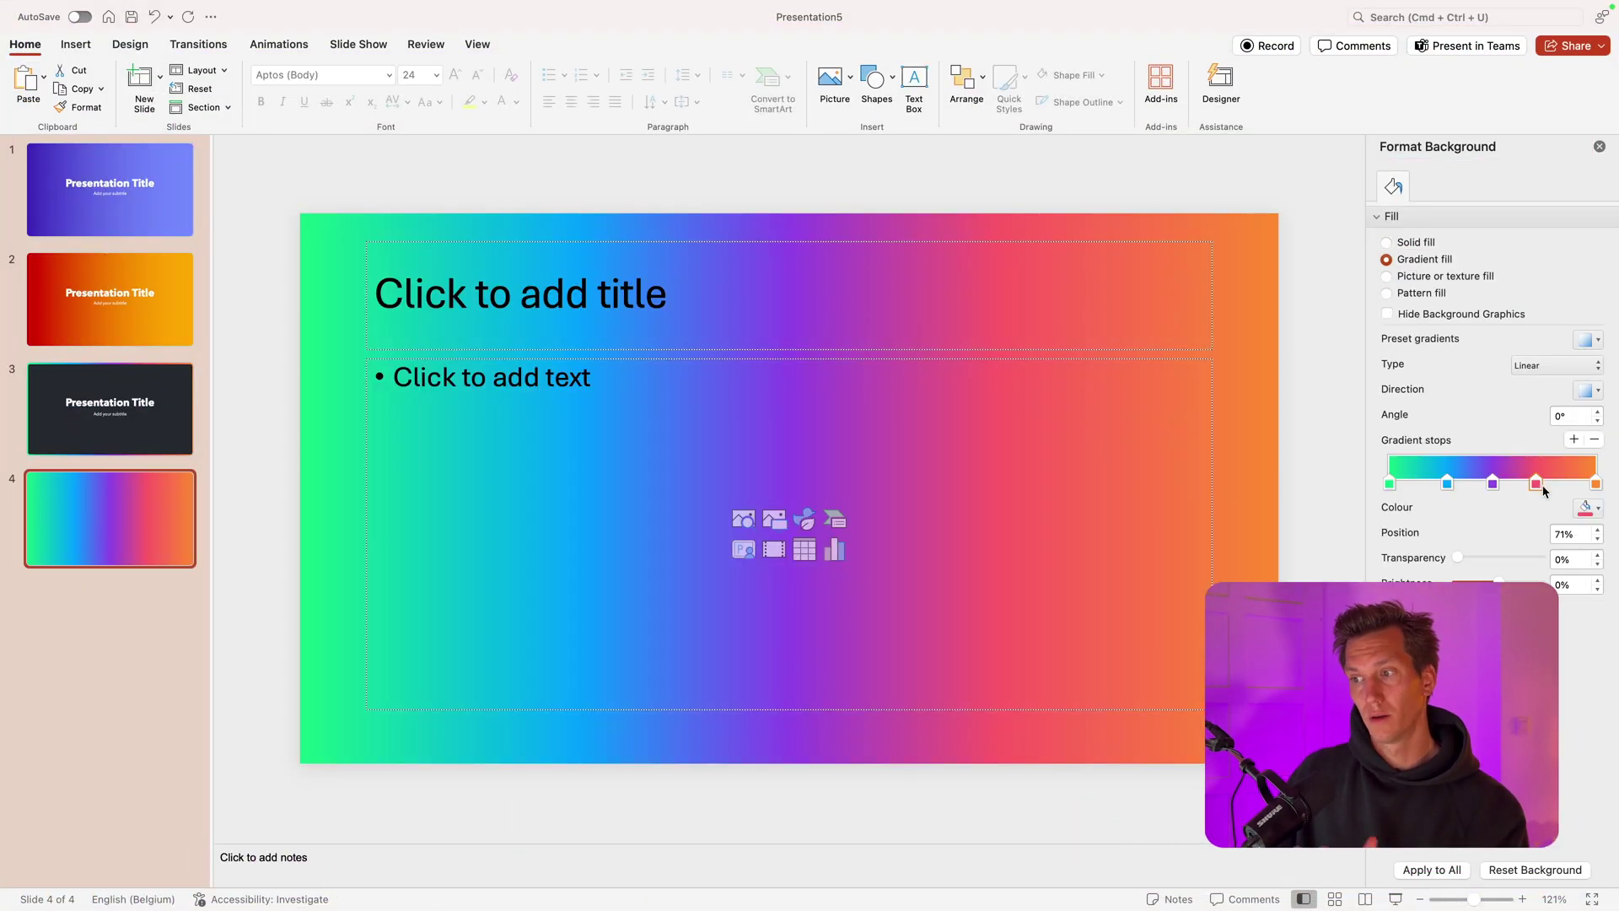
left_click(1593, 440)
left_click(1593, 439)
left_click(1593, 439)
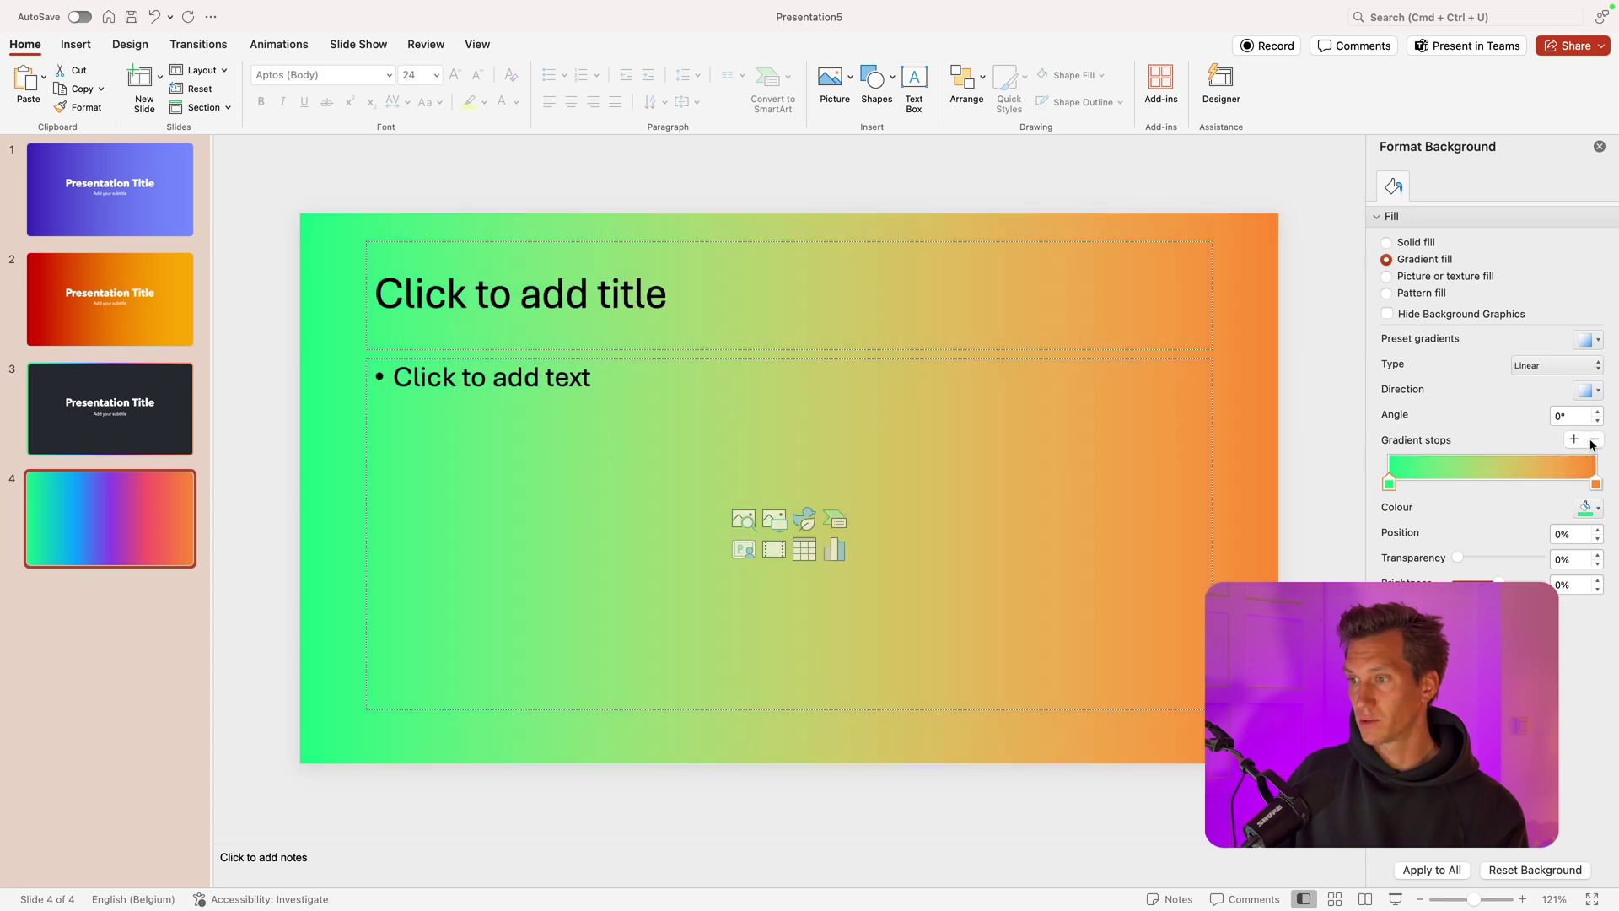
left_click(1595, 506)
left_click(1574, 626)
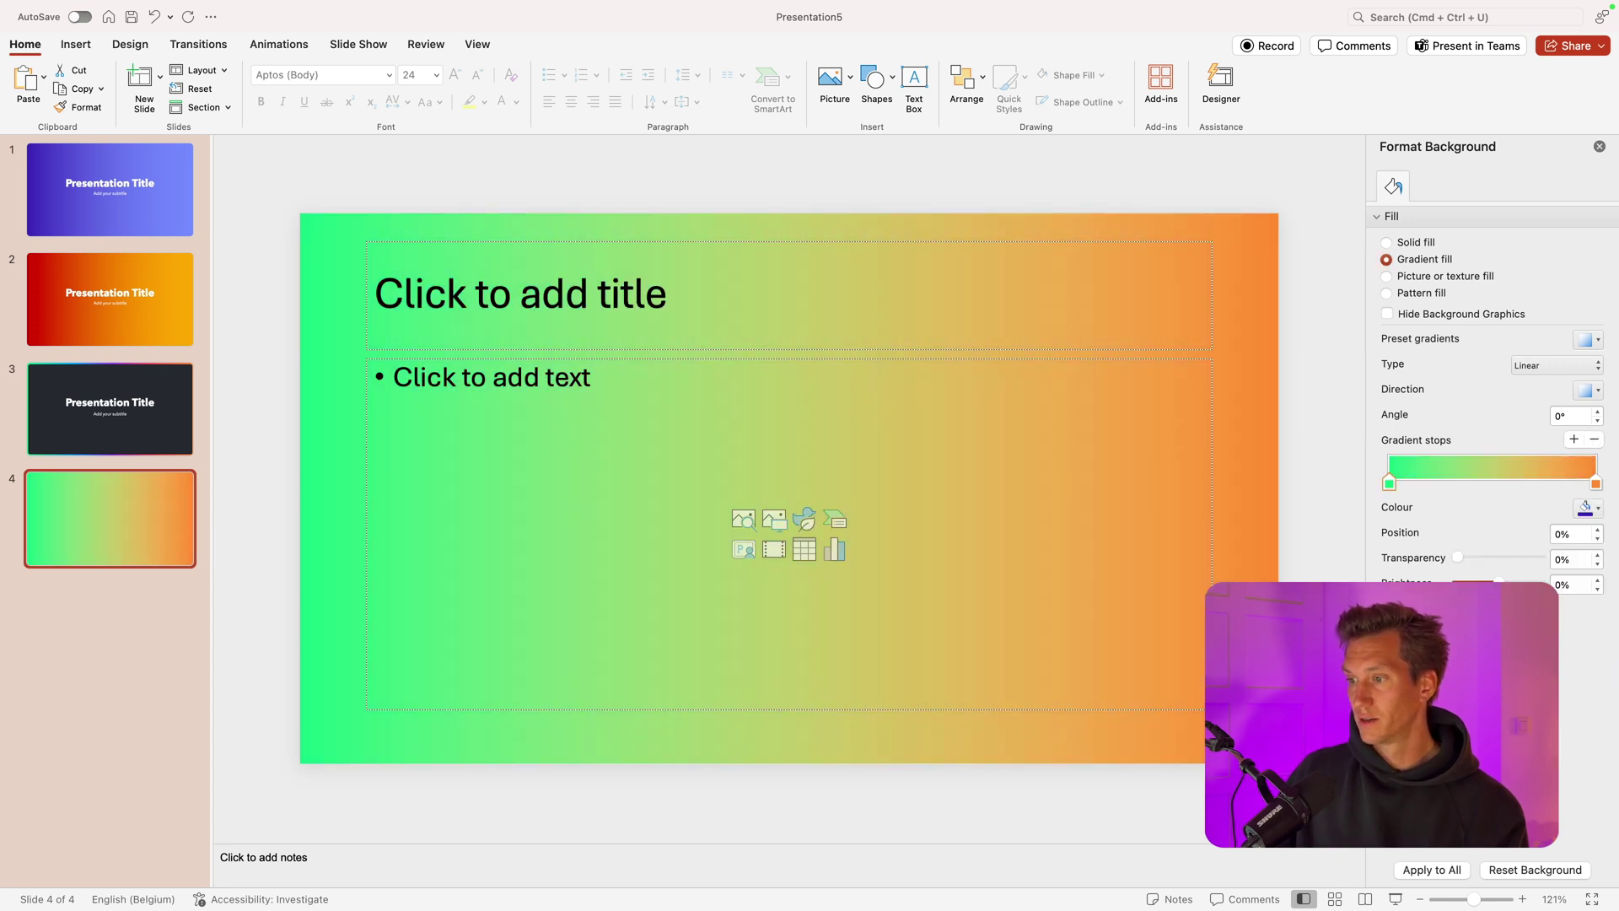
left_click(1595, 506)
left_click(1556, 582)
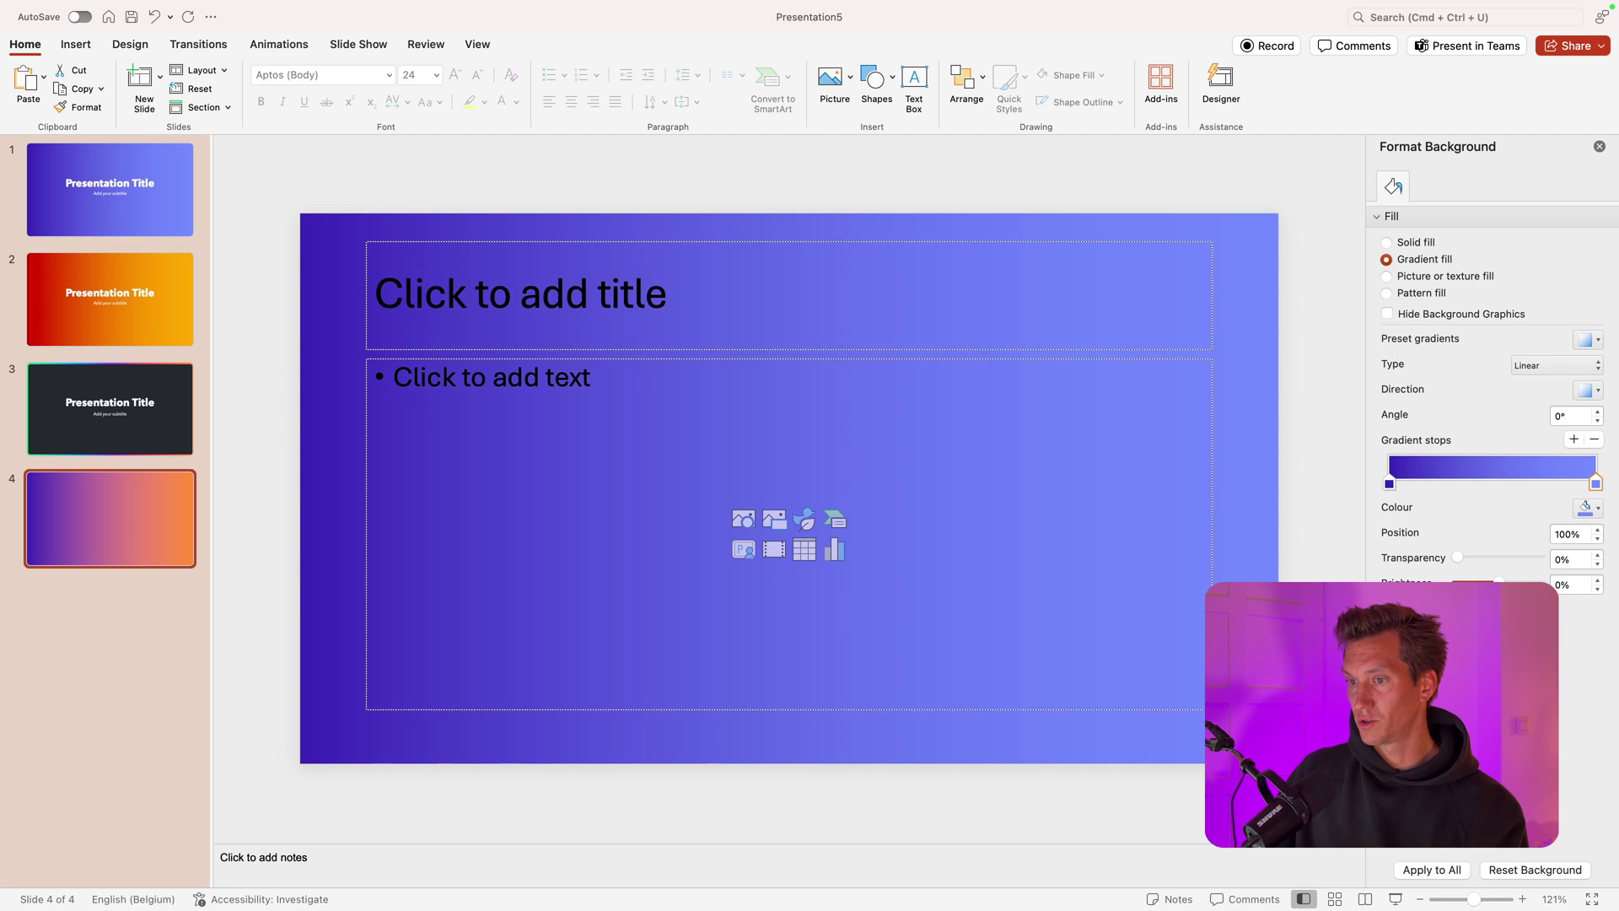
Step: Delete the placeholders and move both stops together at about 45% for a sharp split
left_click_drag(1246, 210, 321, 853)
key("Delete")
left_click_drag(1391, 489, 1483, 483)
left_click_drag(1595, 486, 1489, 483)
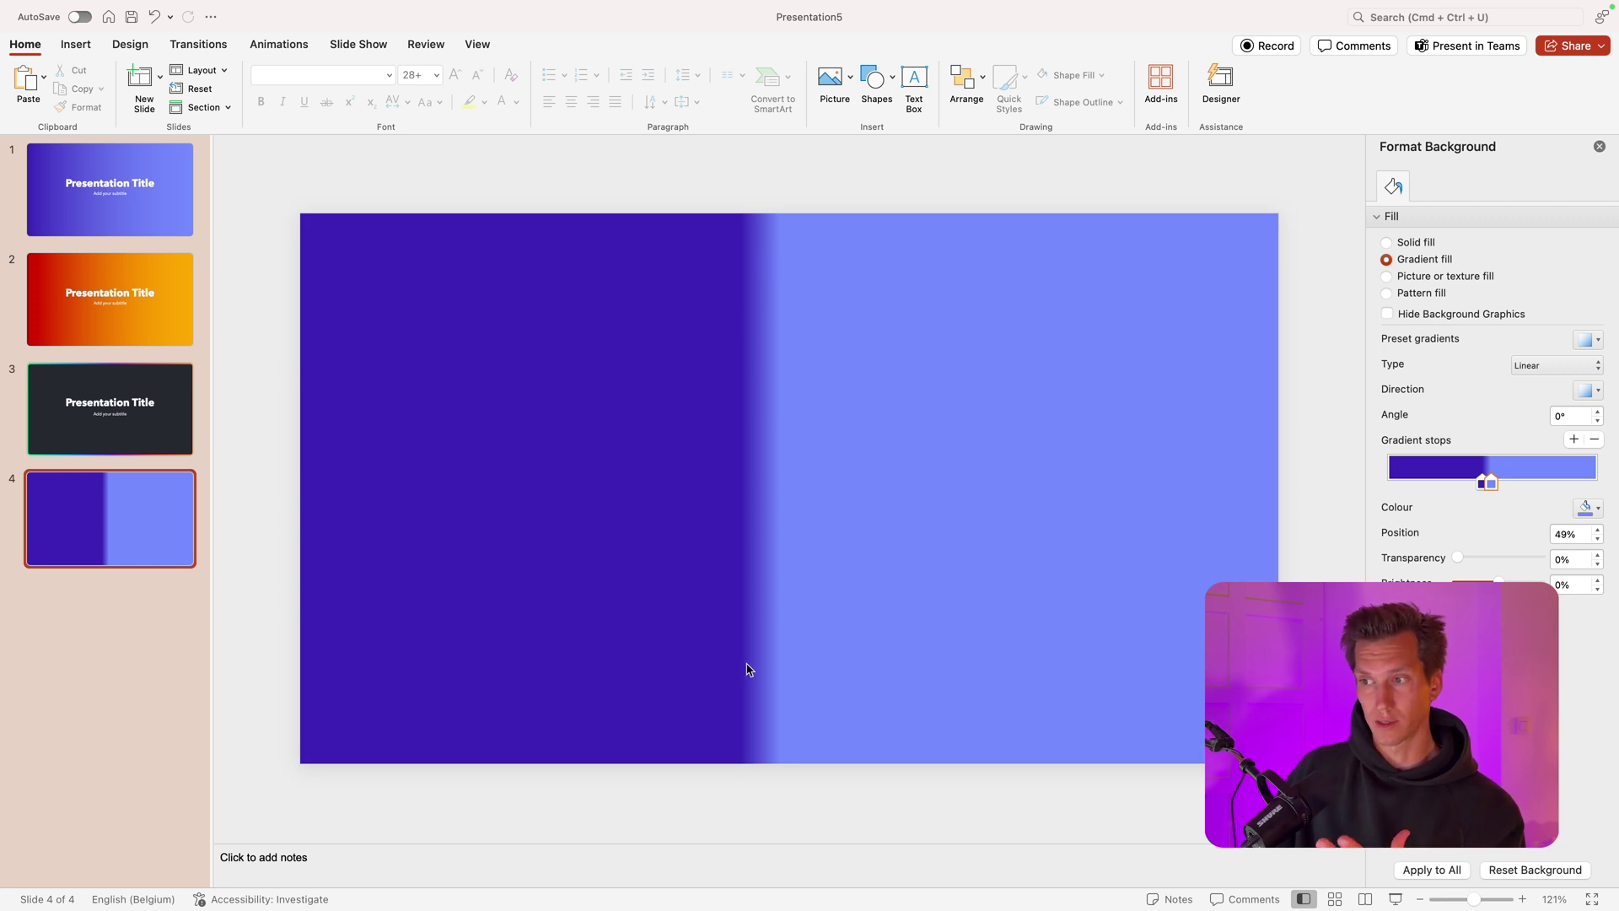
Step: Try diagonal, top-to-bottom and 315° directions, then fine-tune the gradient angle
left_click(1587, 390)
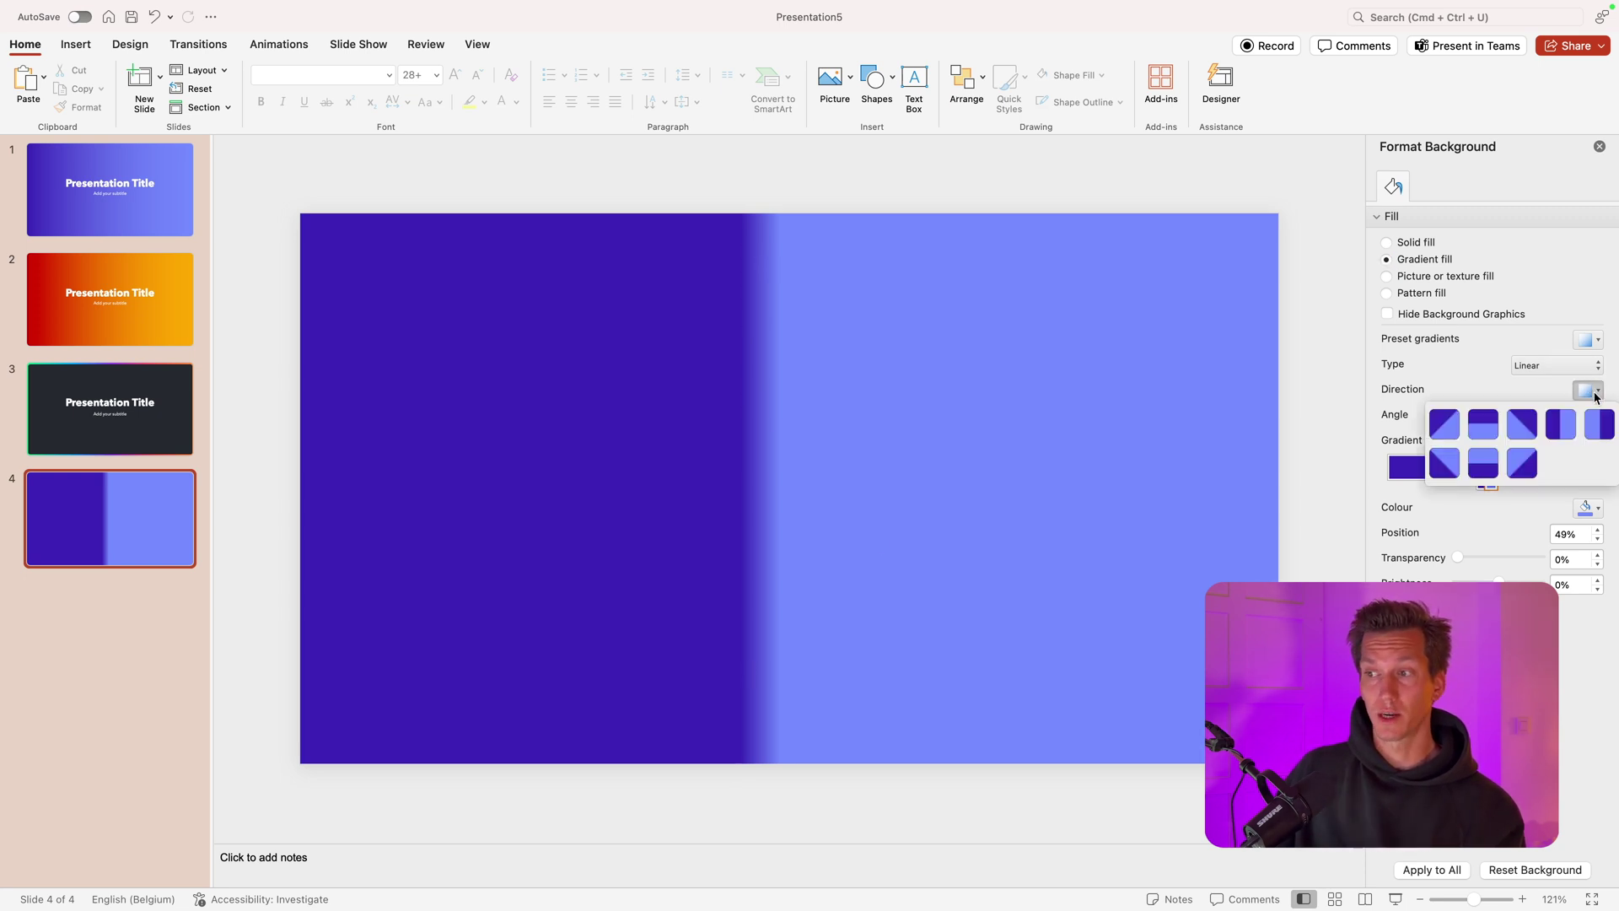
left_click(1449, 426)
left_click(1588, 390)
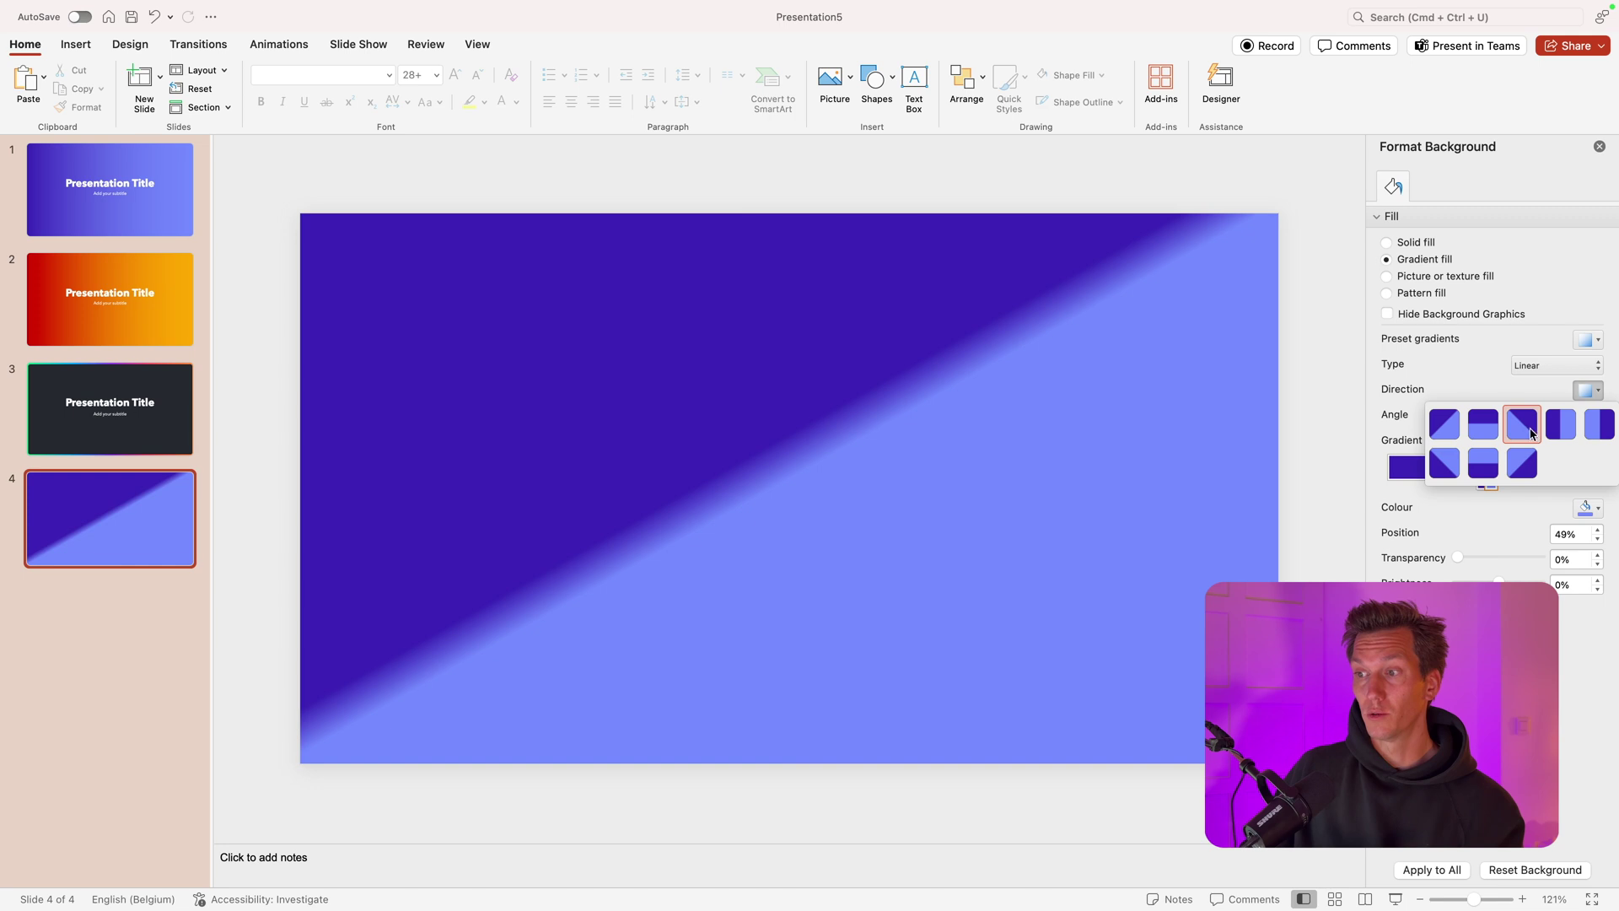
left_click(1498, 432)
left_click(1587, 390)
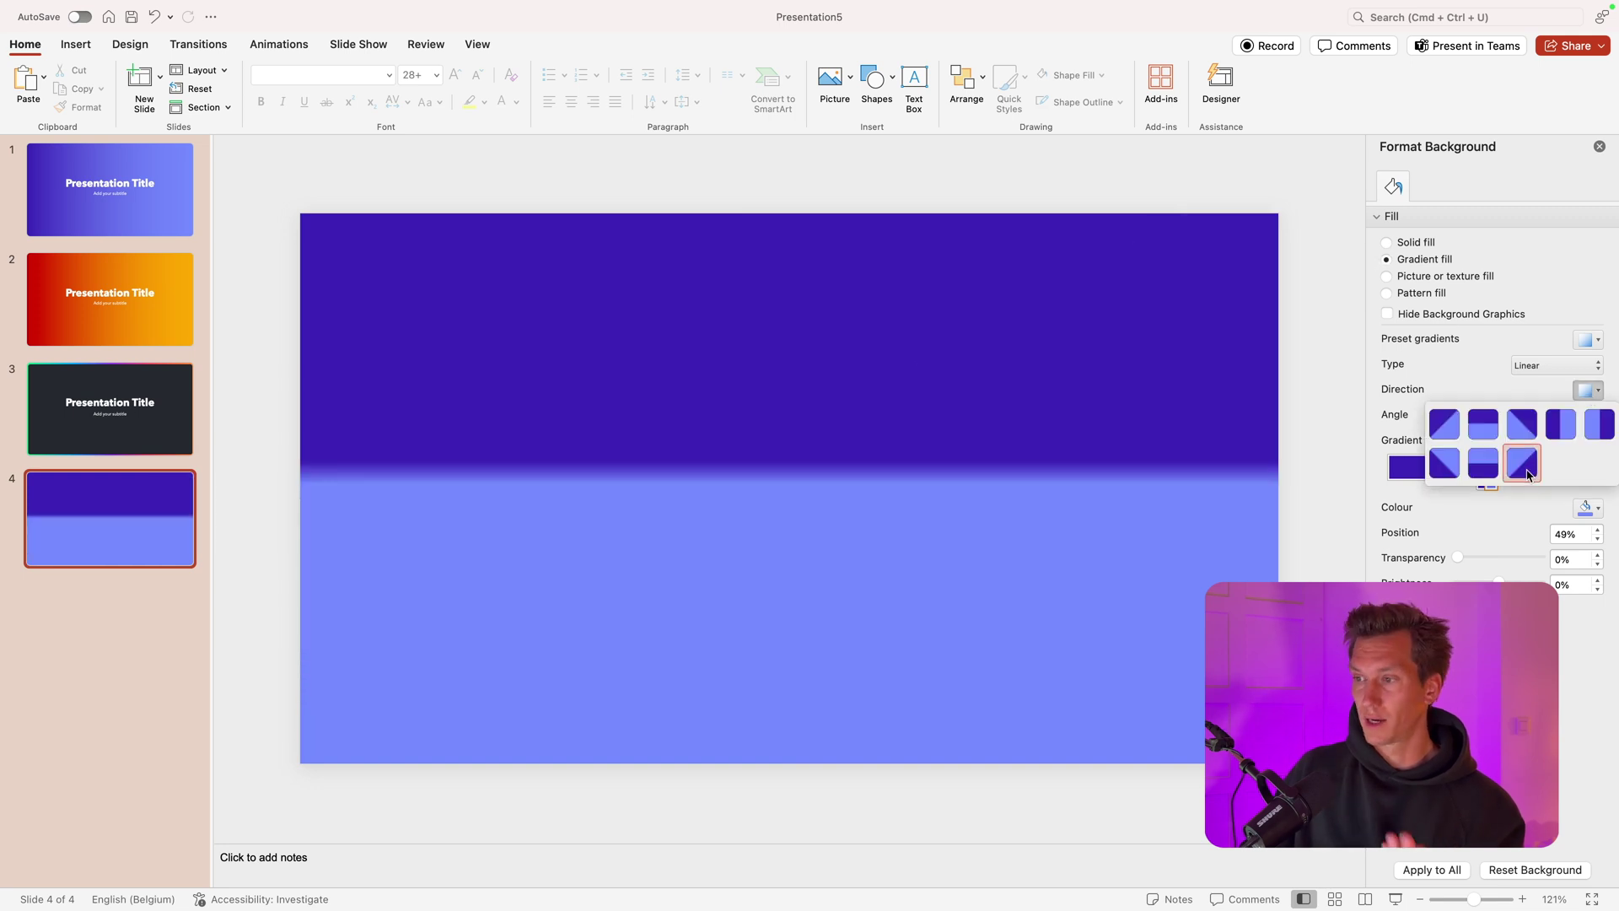
left_click(1452, 469)
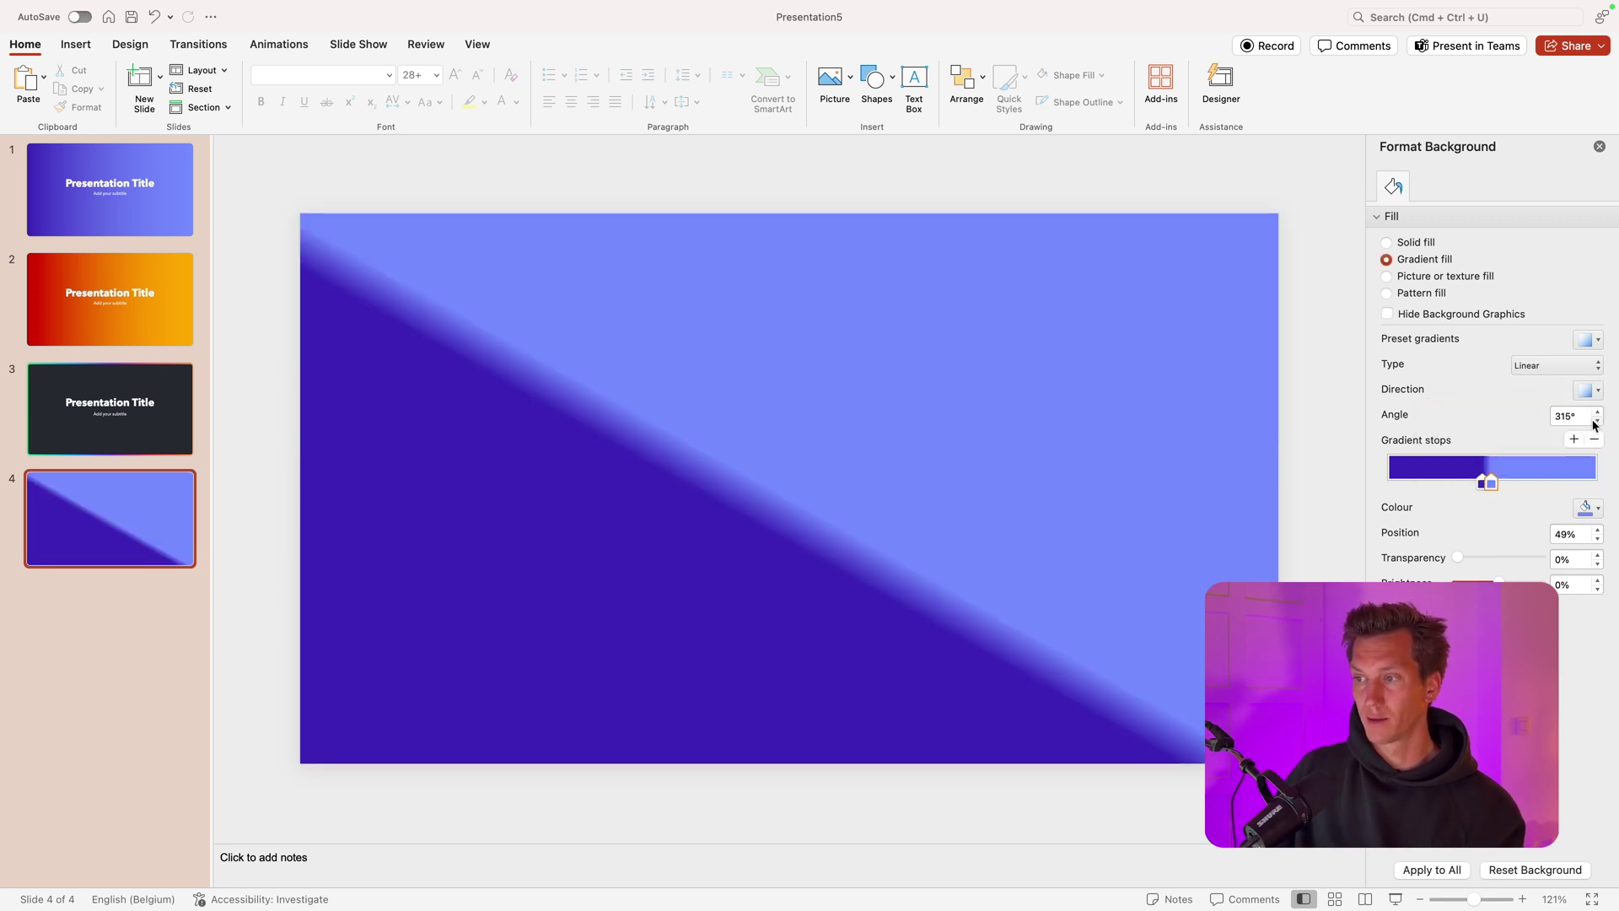
left_click_drag(1599, 416, 1597, 428)
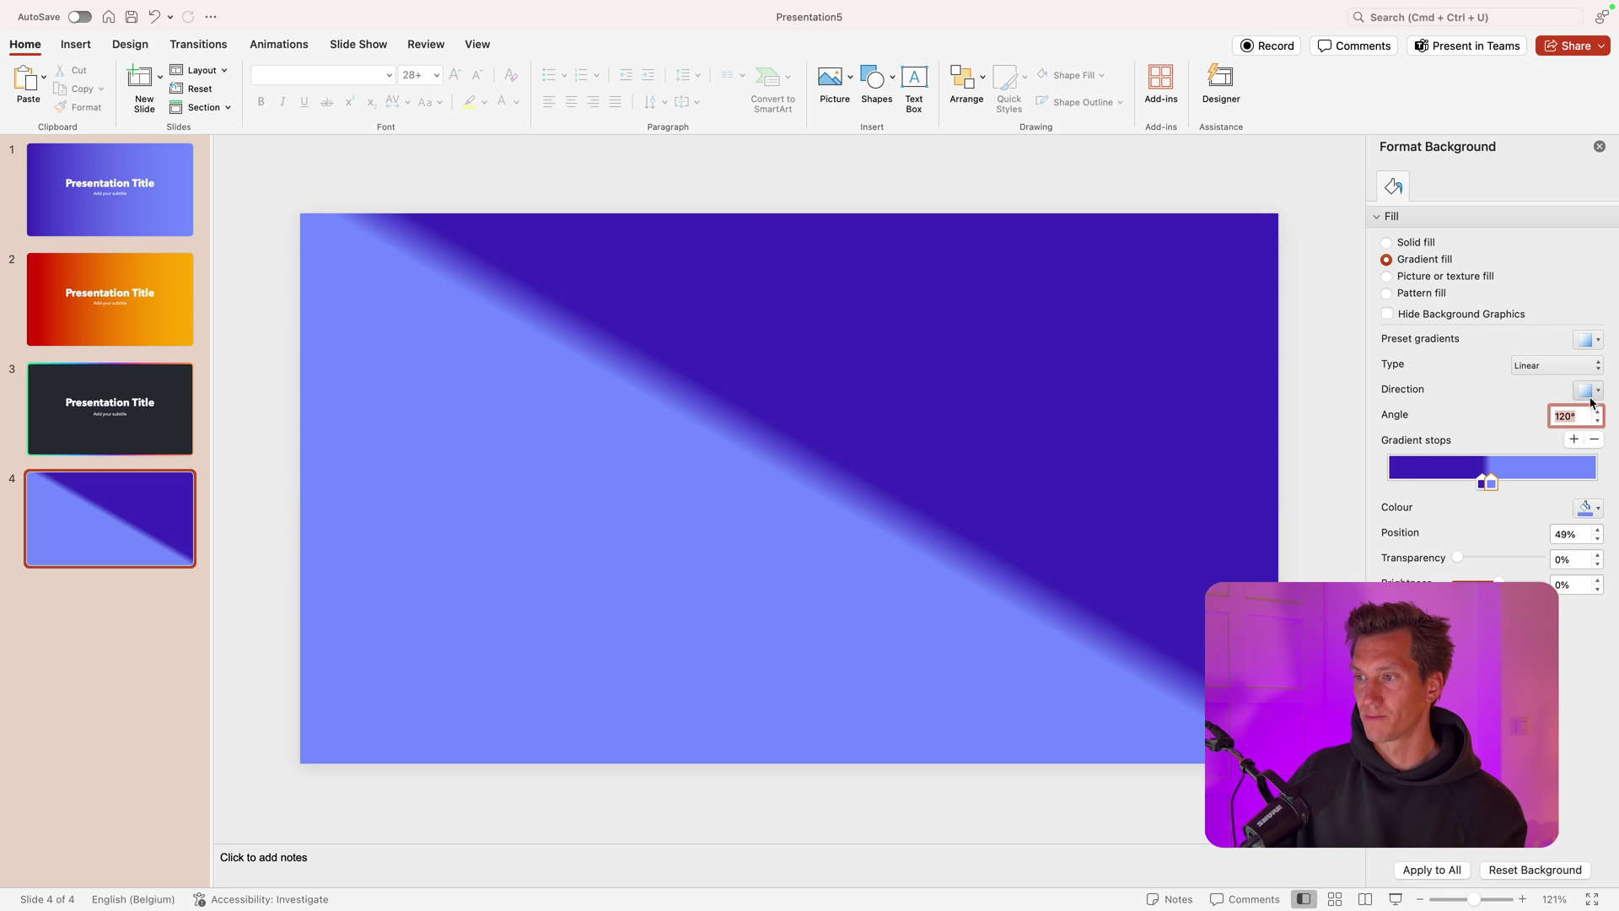
Step: Make slide 4's background a radial gradient with its dark stop at 4% and light stop at 94%
left_click(1557, 365)
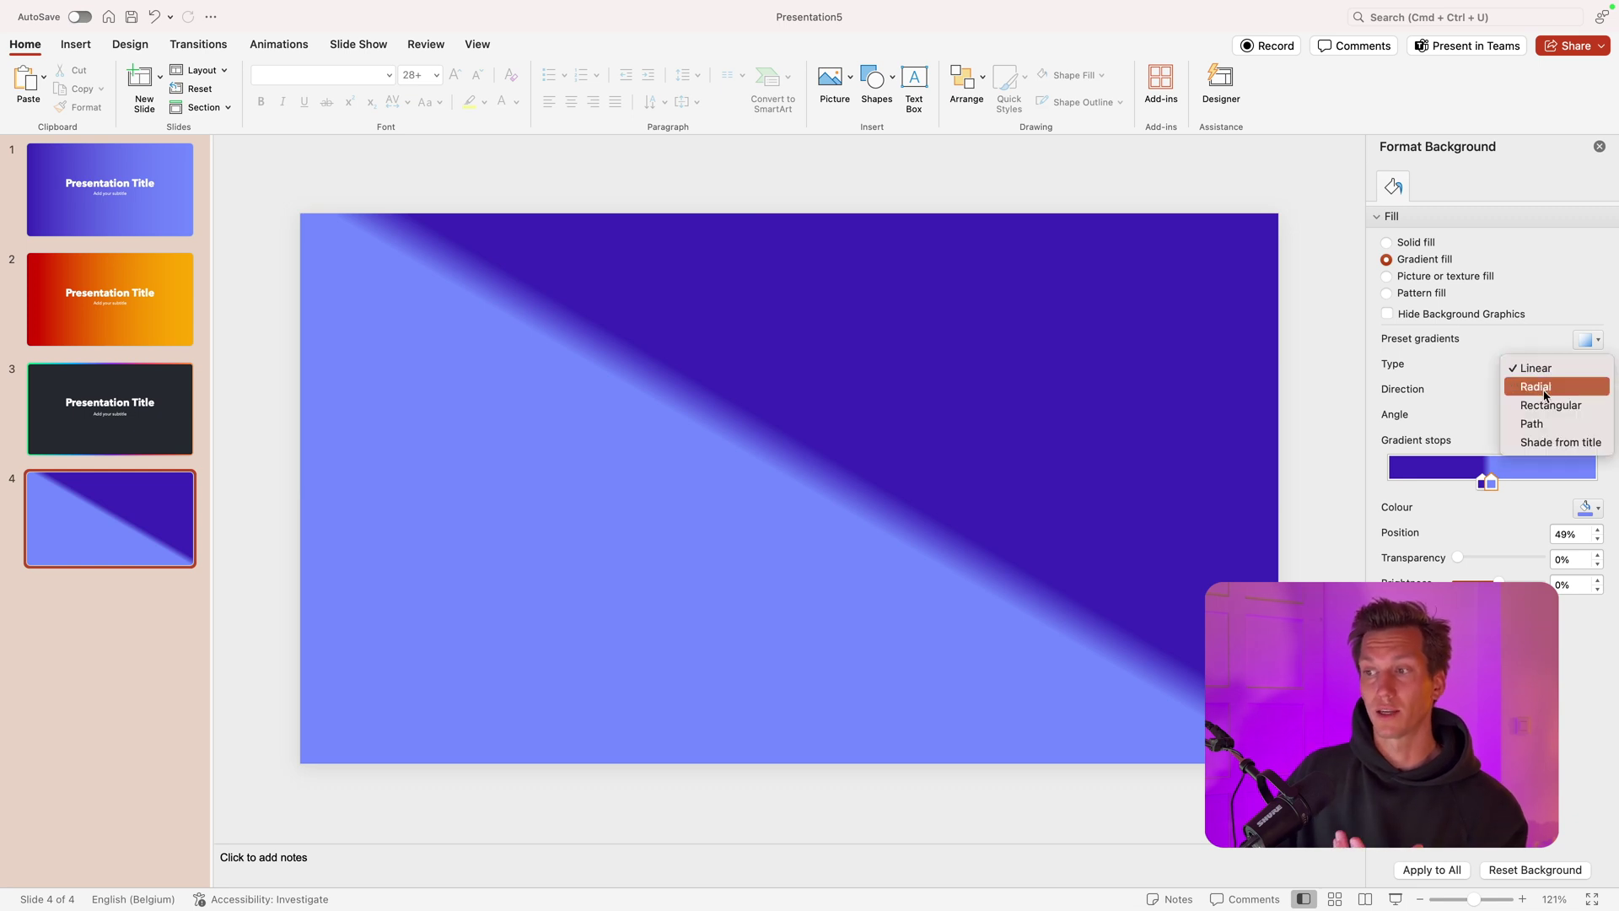
left_click(1546, 395)
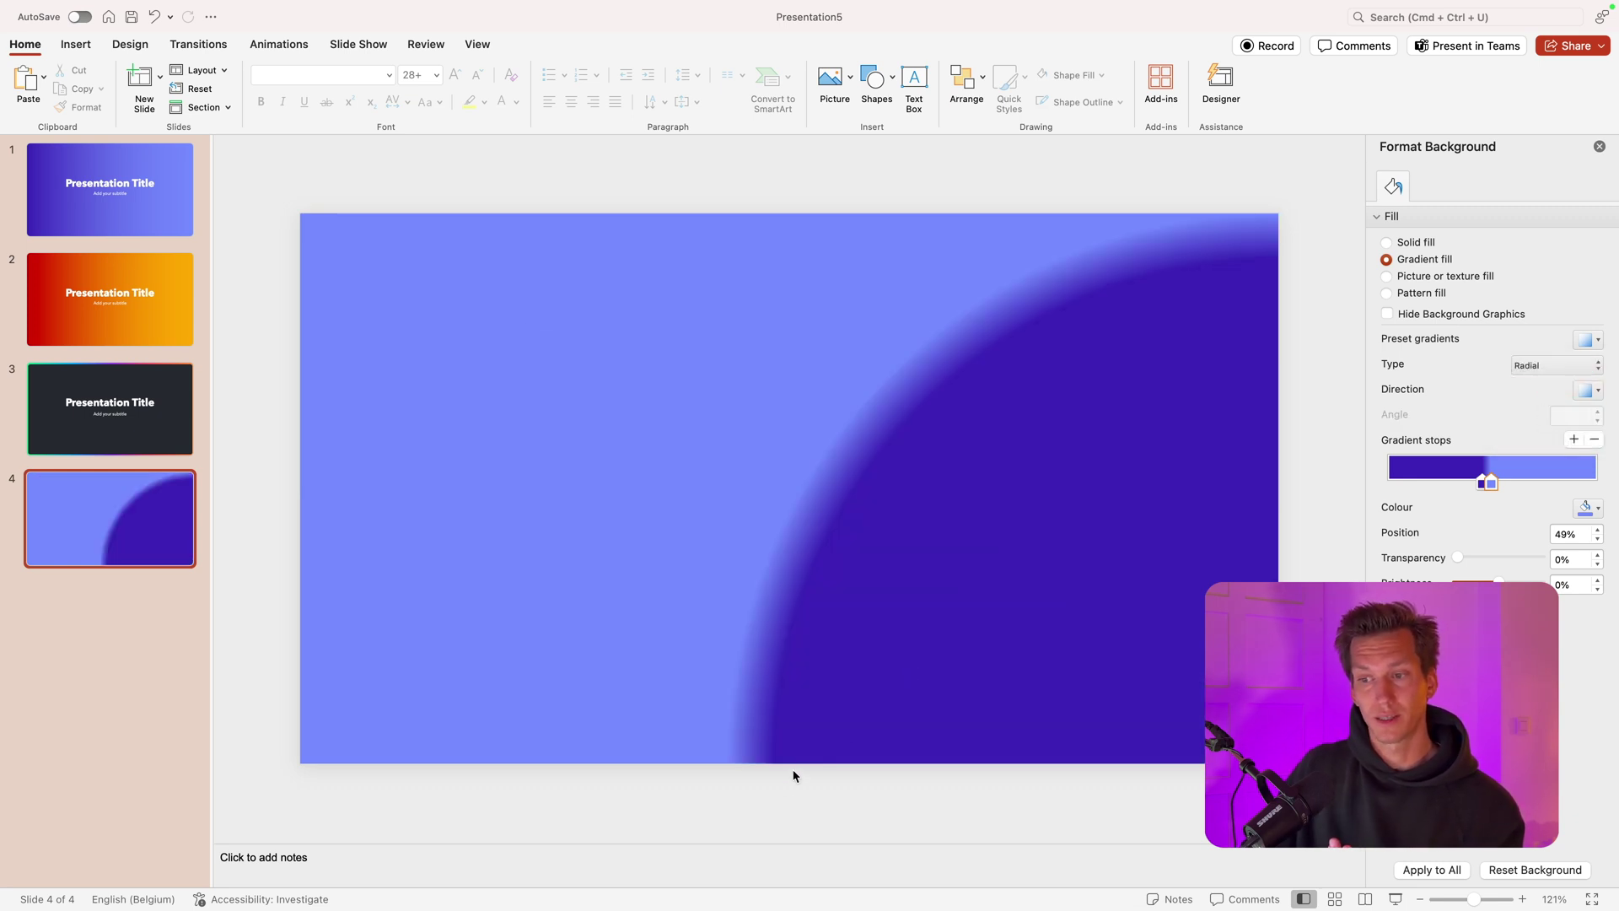
left_click_drag(1484, 486, 1398, 486)
left_click_drag(1496, 491, 1583, 488)
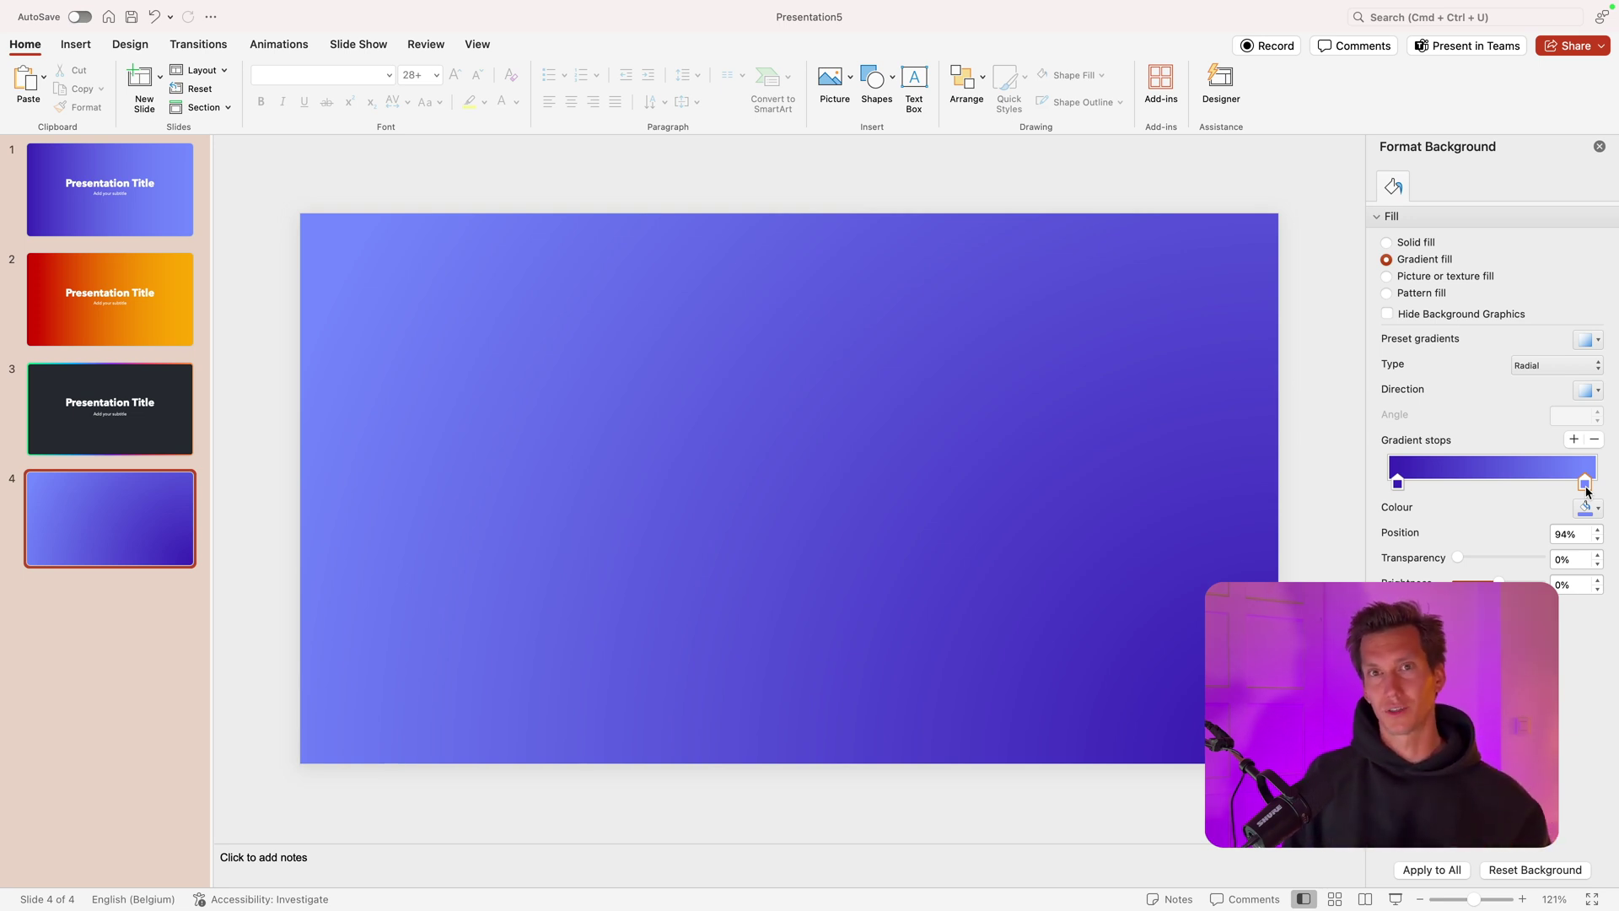
left_click(1561, 364)
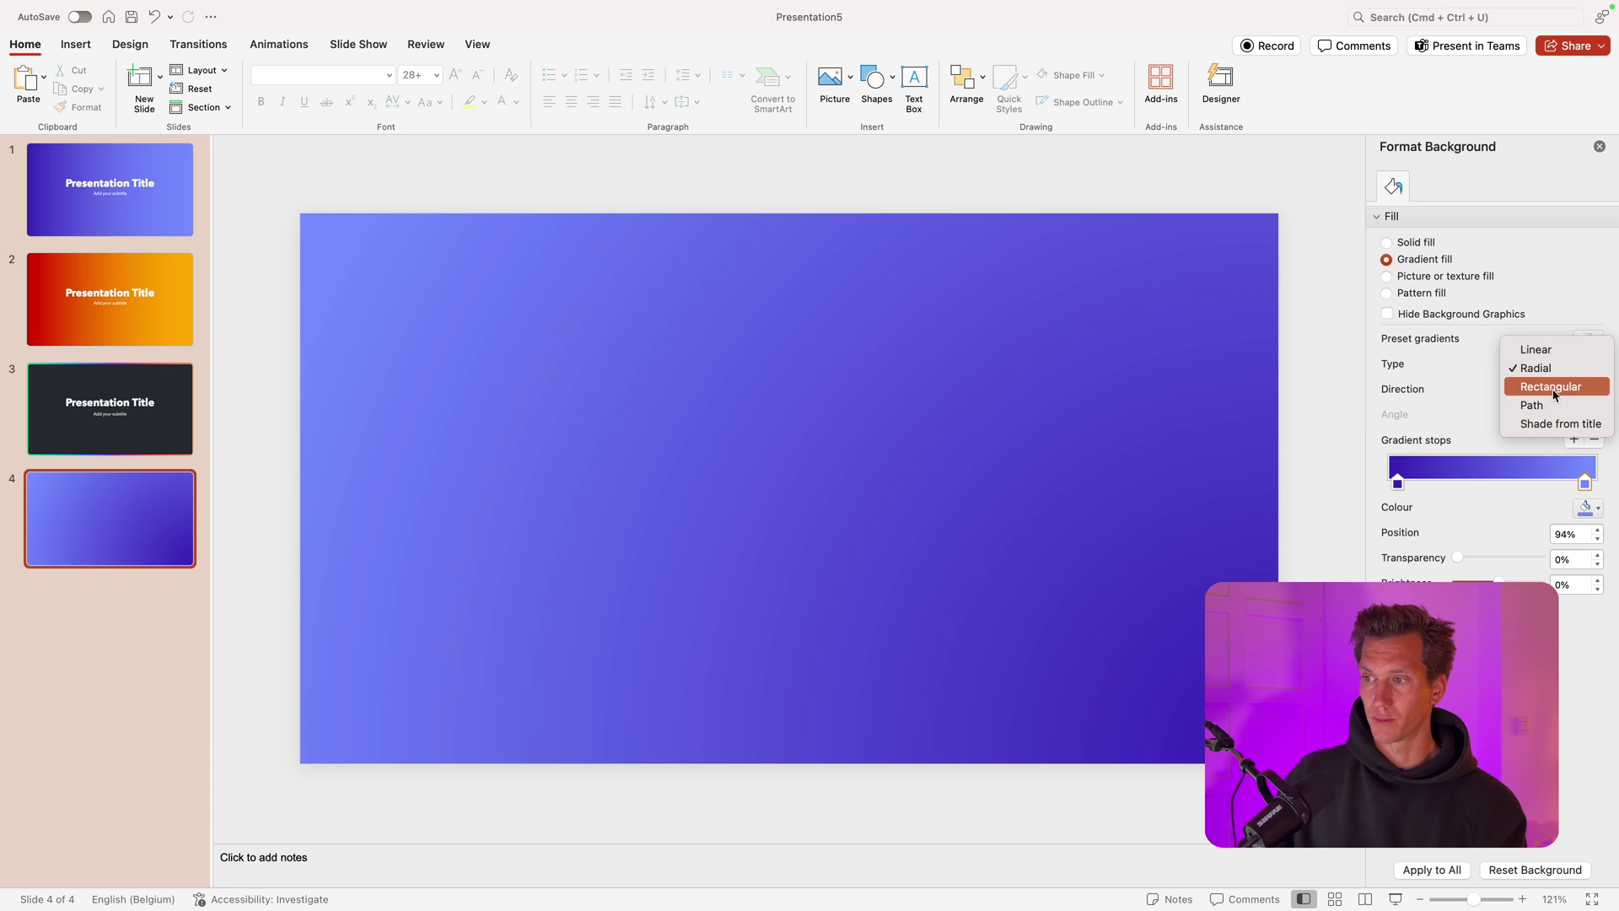
Step: Switch to a rectangular gradient with both stops pulled together near 47% of the bar
left_click(1554, 393)
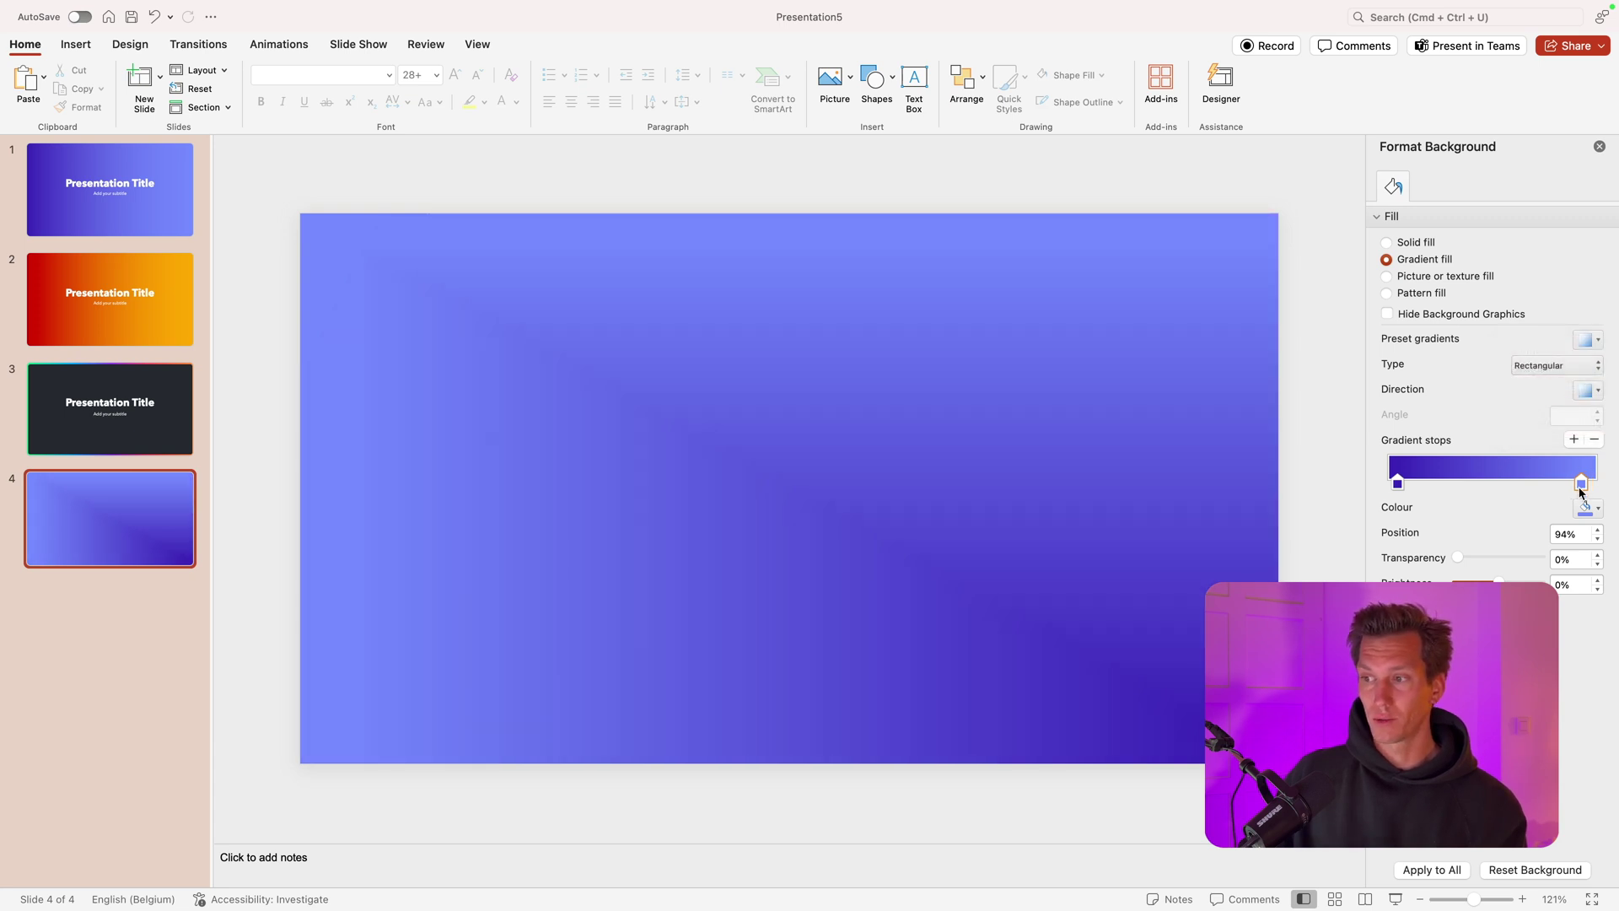
left_click_drag(1581, 492, 1499, 494)
left_click_drag(1397, 485, 1488, 485)
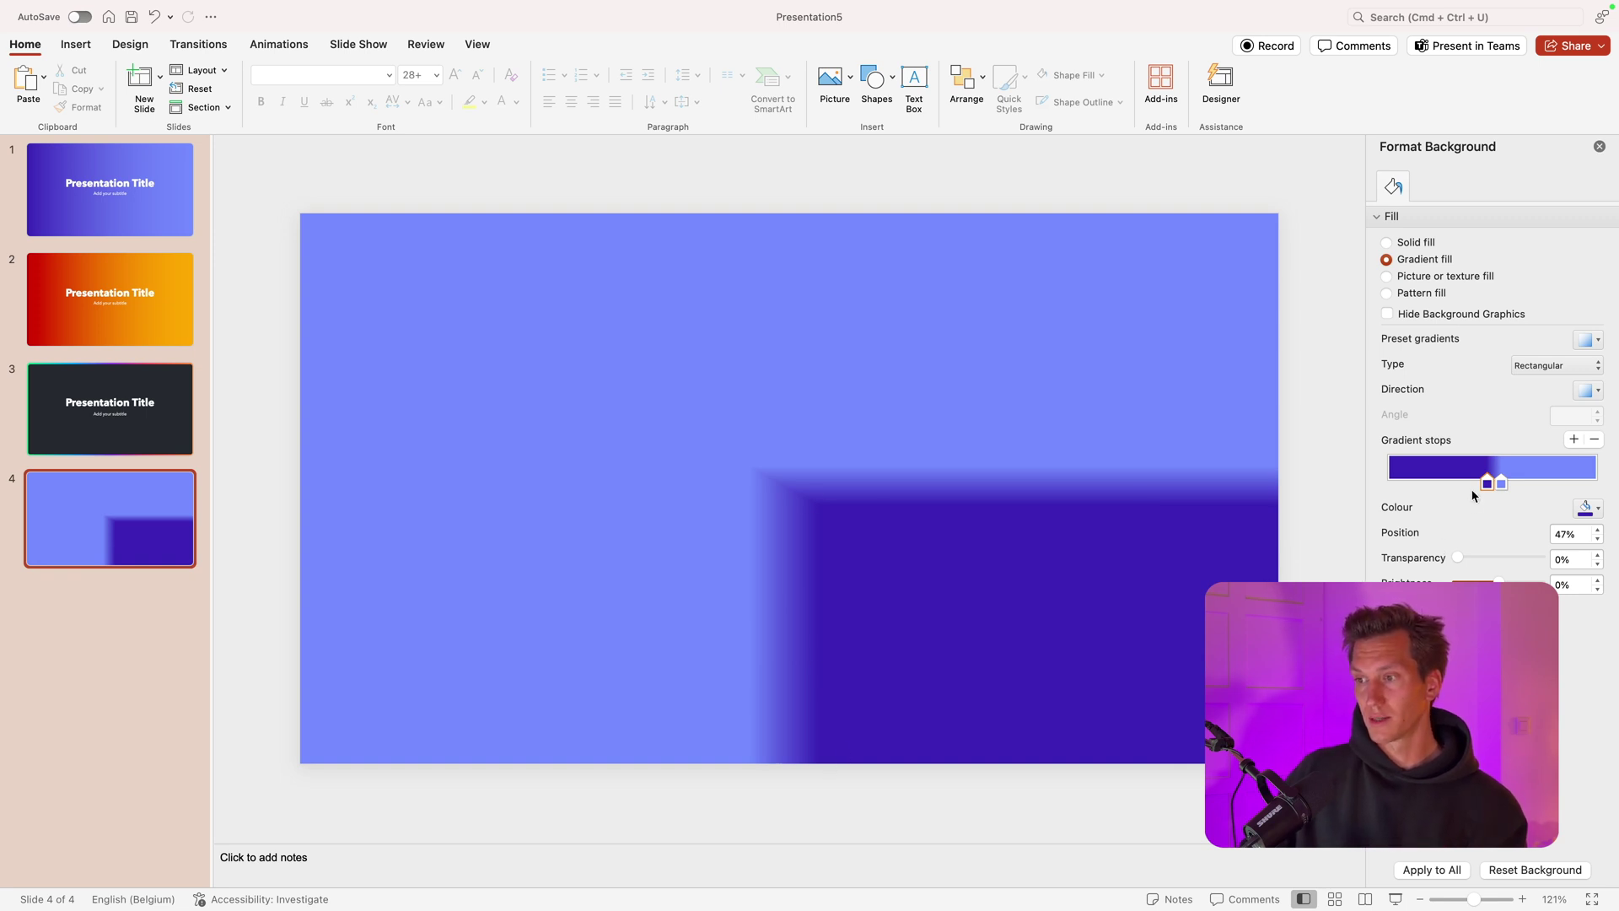
mouse_move(1488, 486)
left_mouse_down()
mouse_move(1420, 486)
mouse_move(1570, 485)
mouse_move(1475, 483)
left_mouse_up()
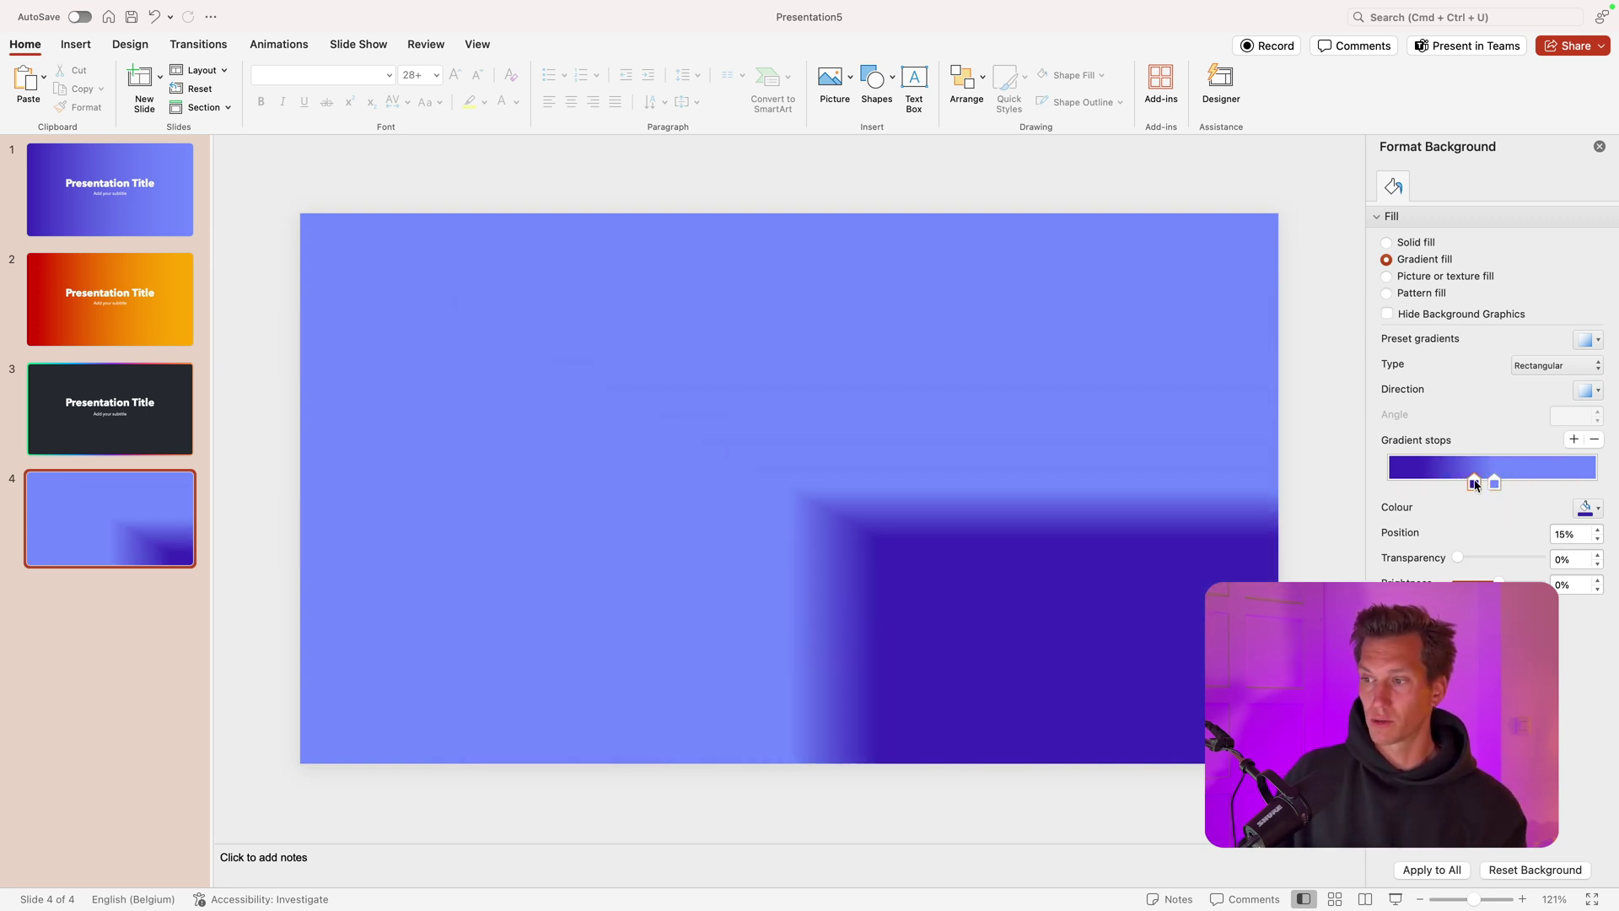
left_click(1556, 366)
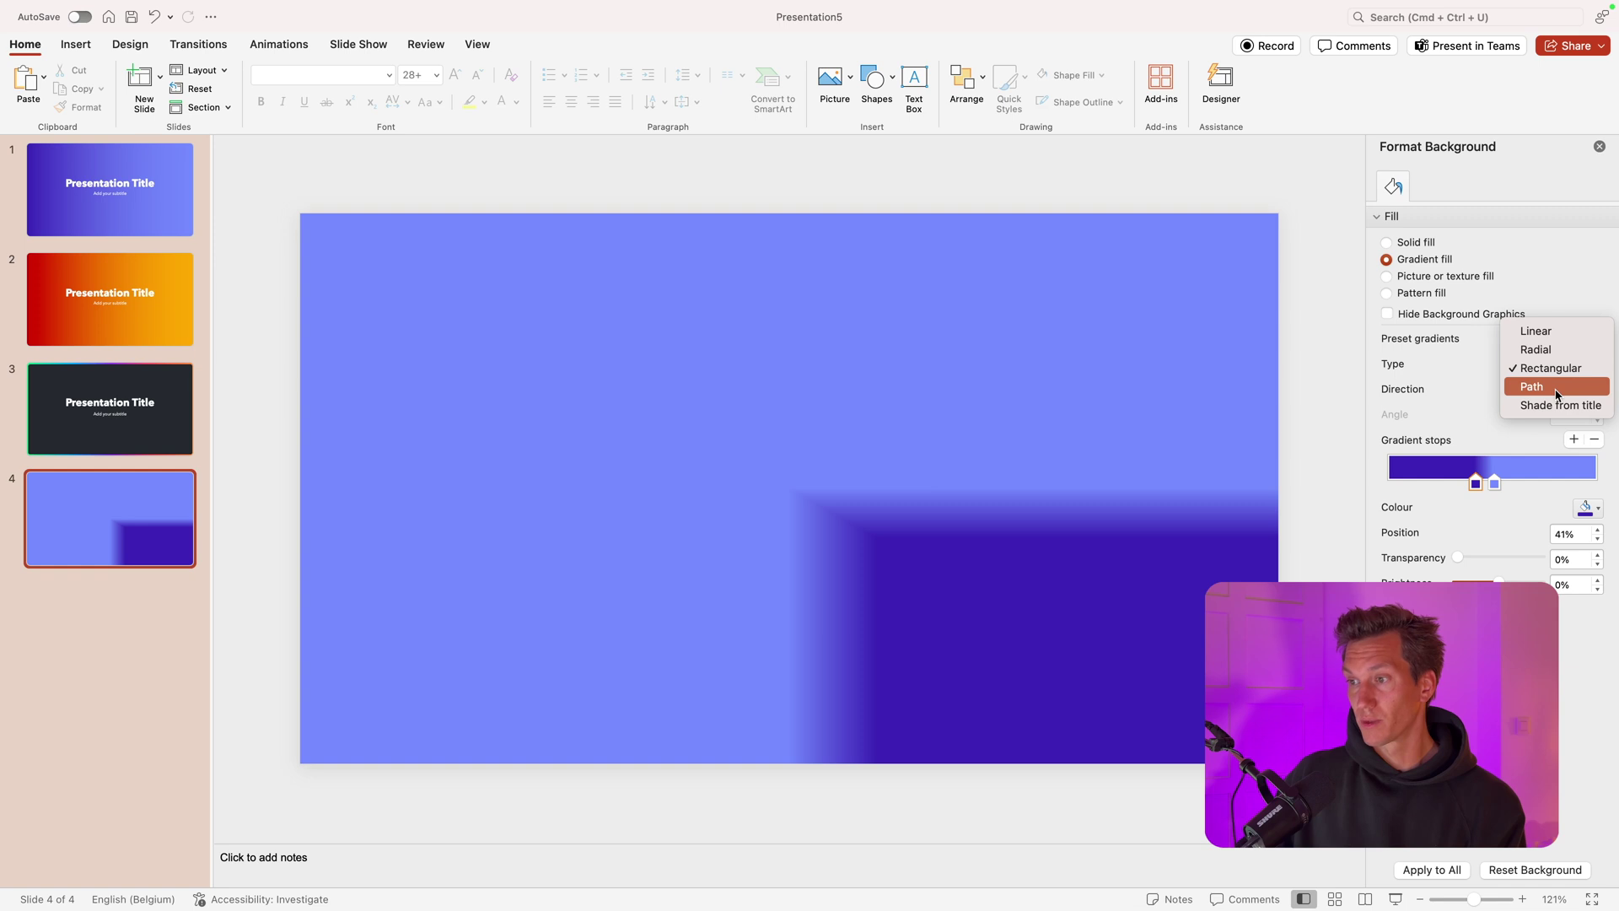
Step: Try Path and Shade from title gradients, then settle on a 45° diagonal linear gradient
left_click(1556, 387)
left_click_drag(1498, 486, 1546, 482)
left_click(1560, 366)
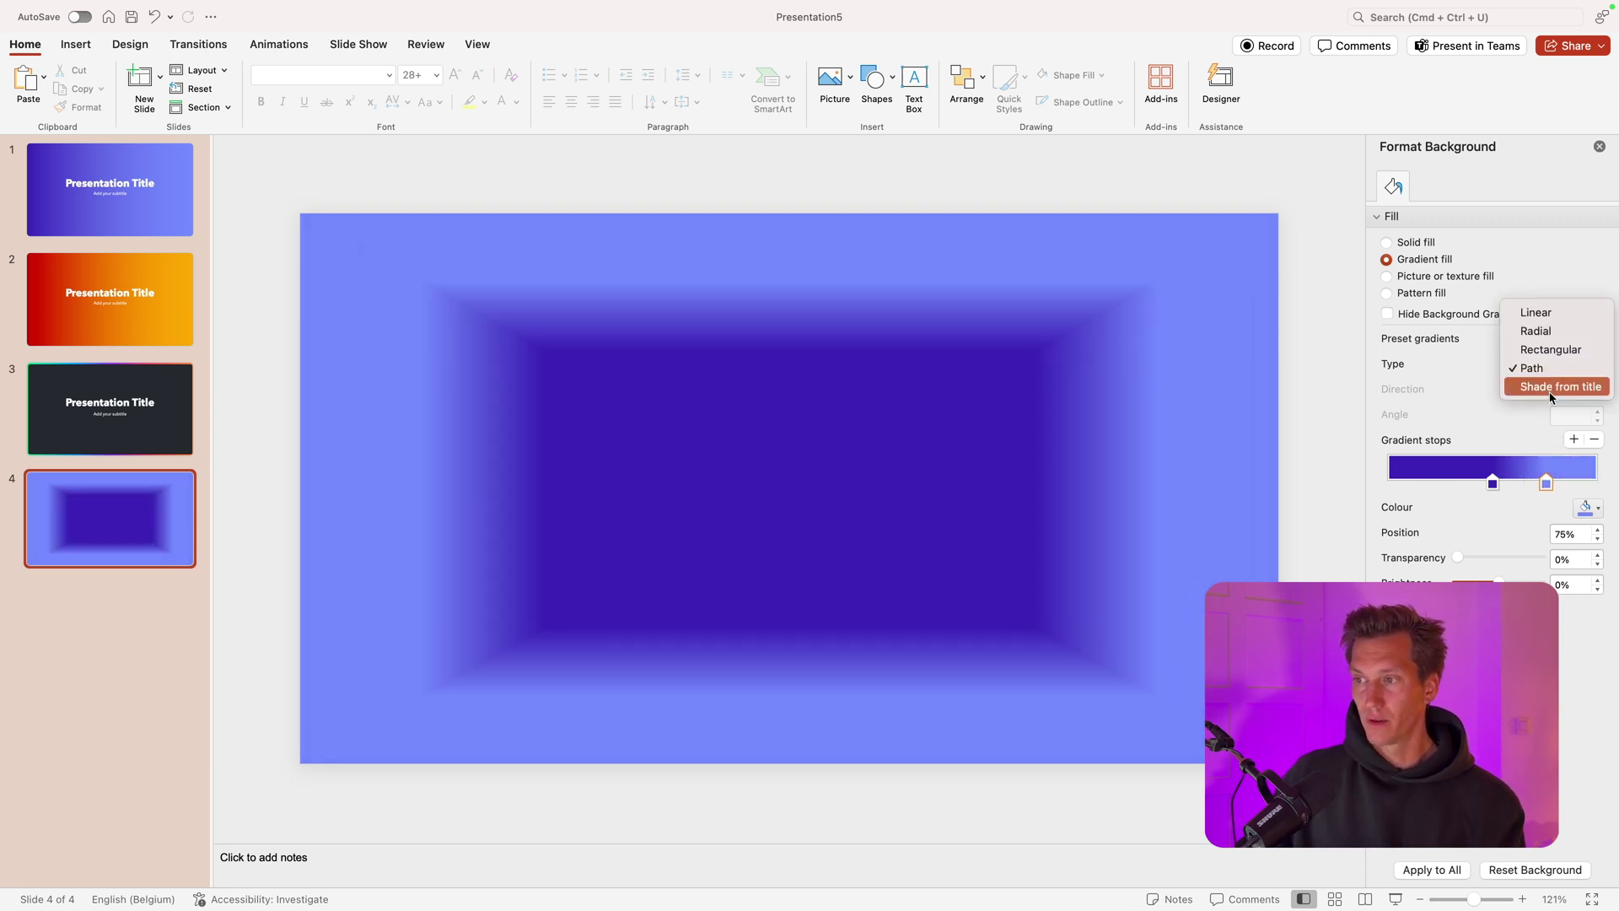
left_click(1550, 390)
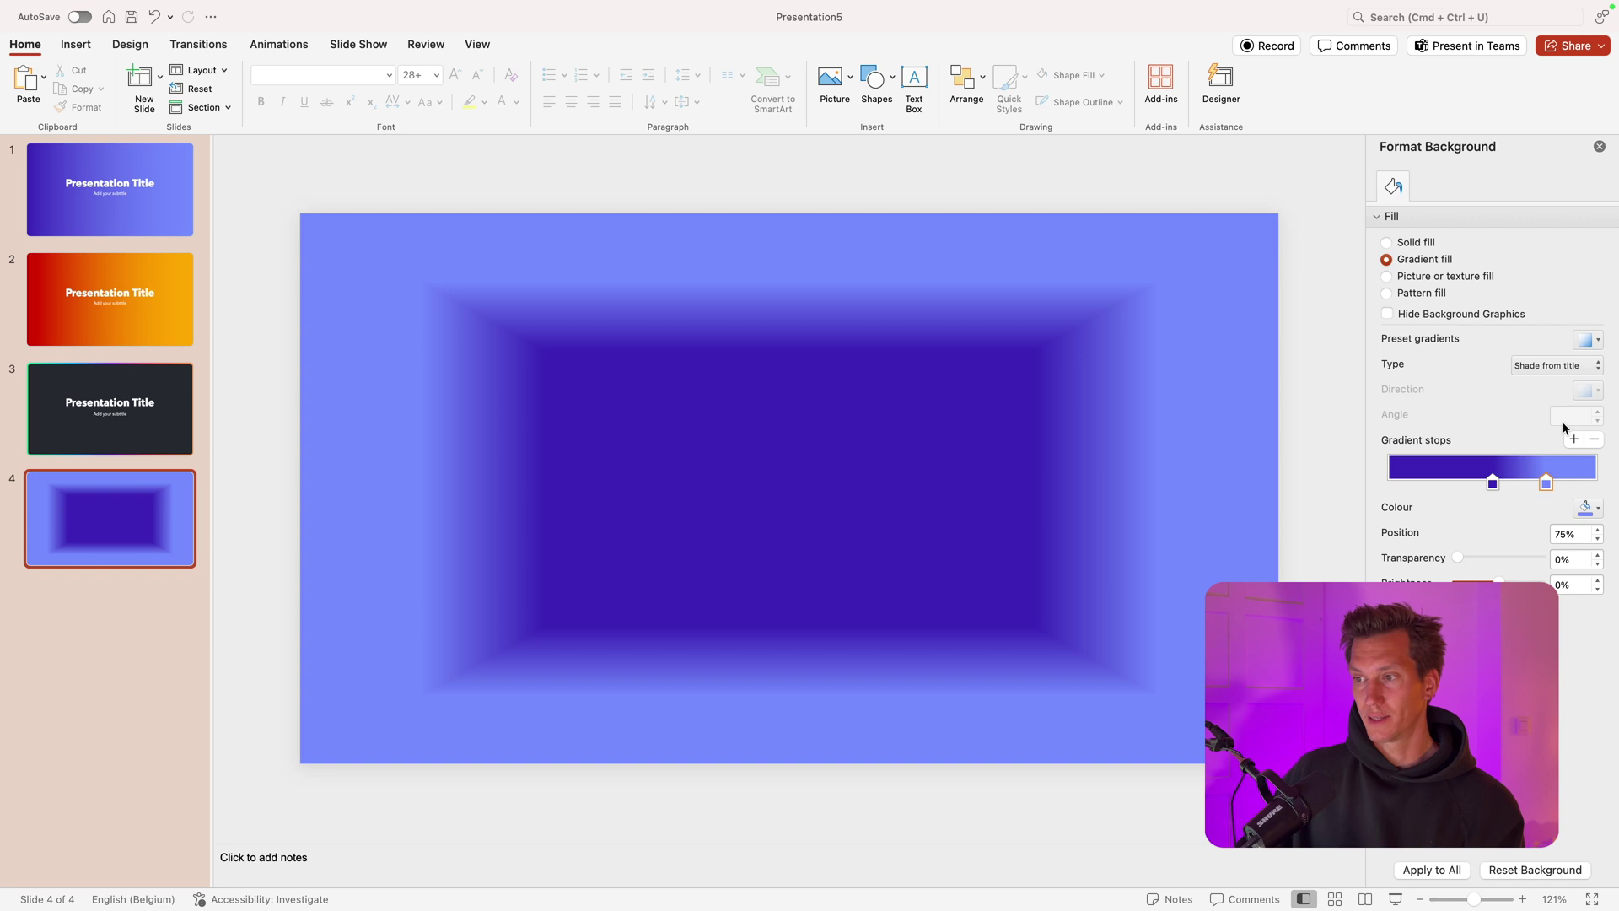
mouse_move(1493, 483)
left_mouse_down()
mouse_move(1585, 483)
mouse_move(1393, 485)
mouse_move(1486, 479)
left_mouse_up()
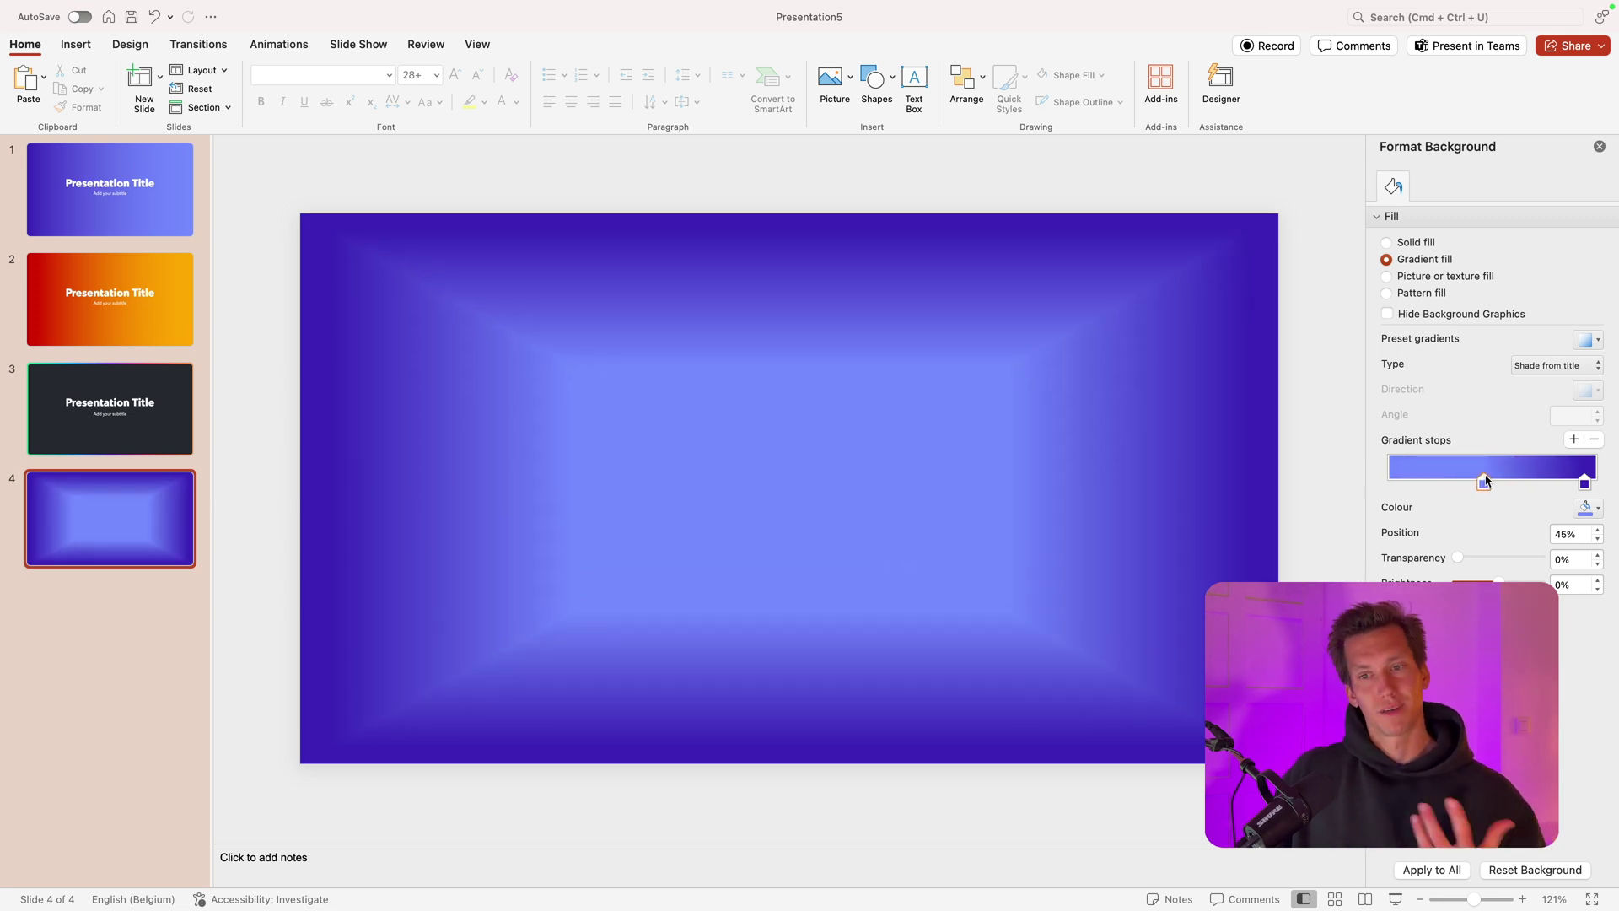
left_click(1572, 366)
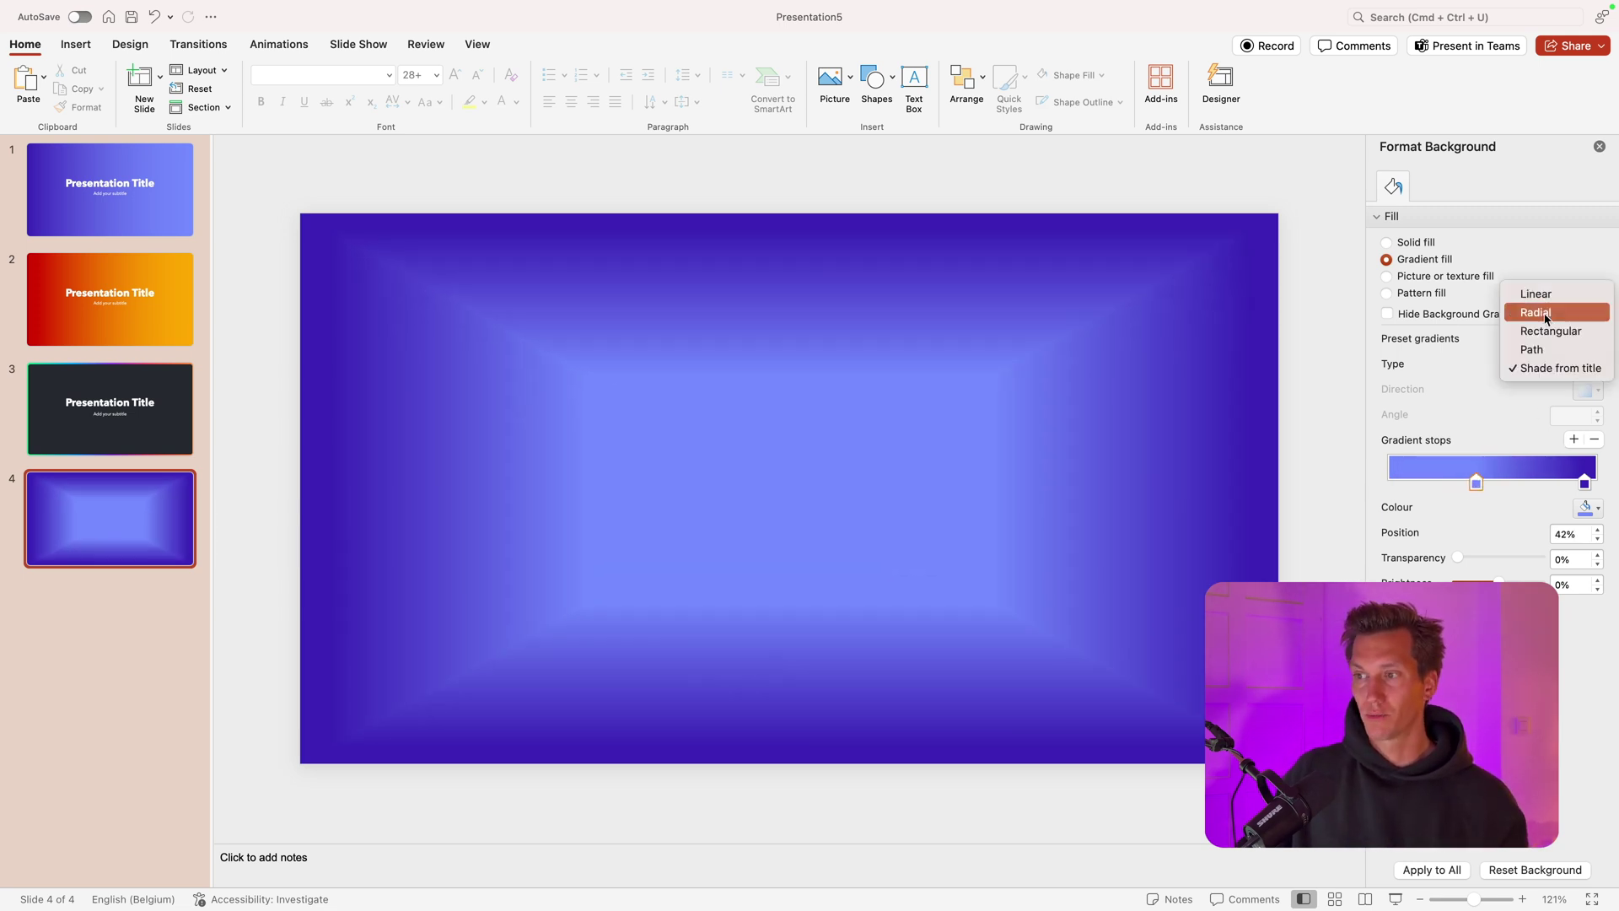
left_click(1542, 291)
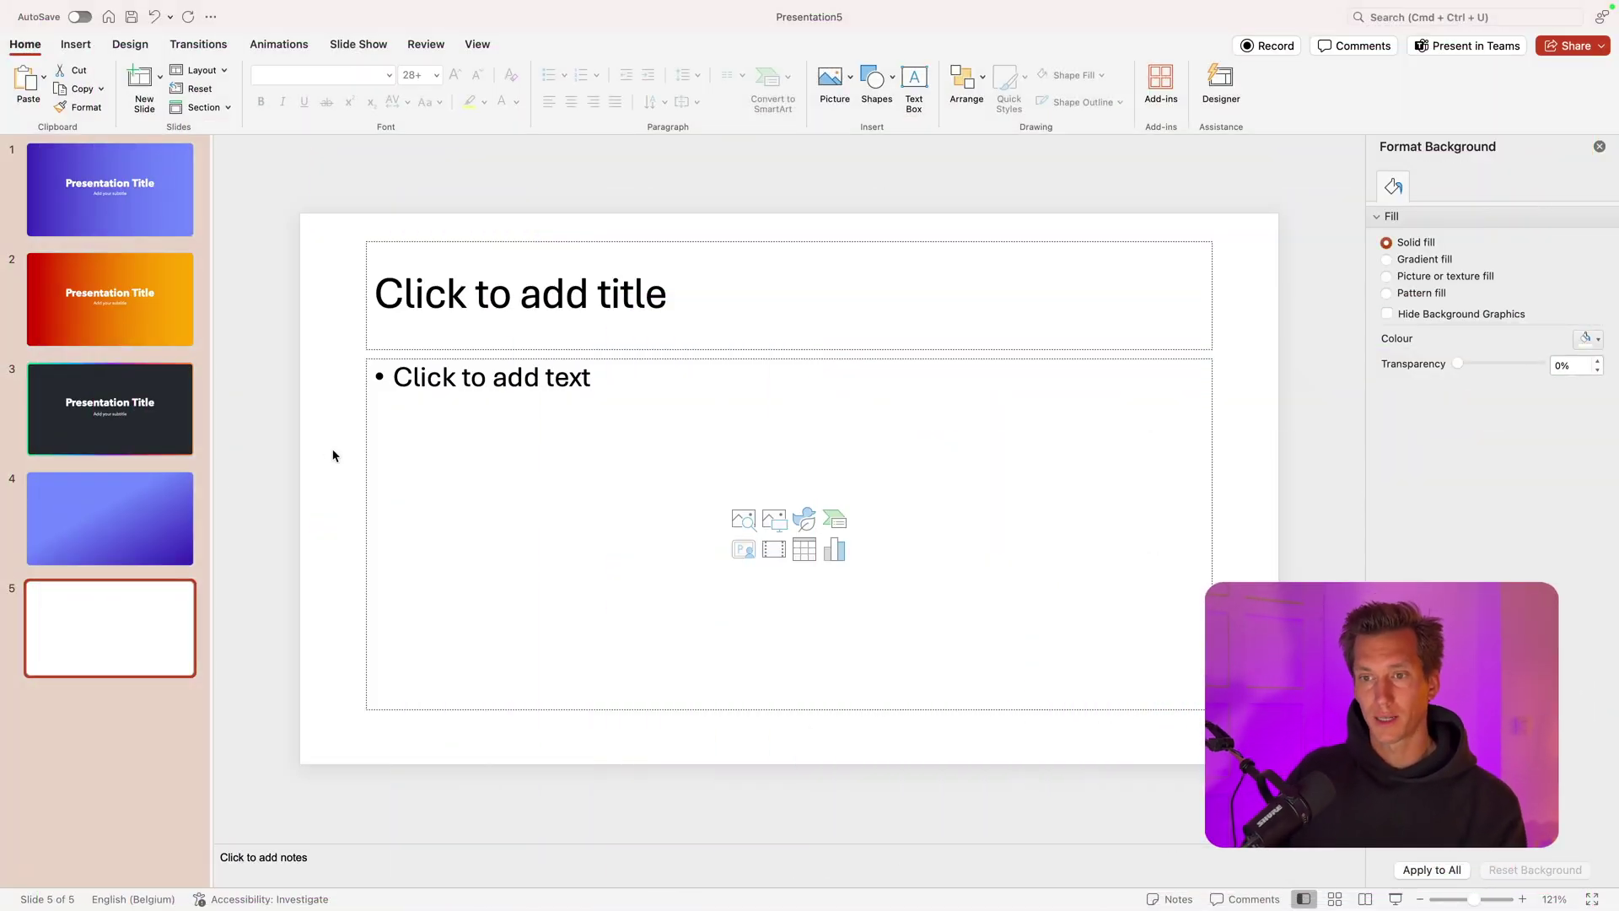
Step: Insert the stock leopard photo and enlarge it to 22.52 × 33.87 cm to fill the slide
left_click(75, 45)
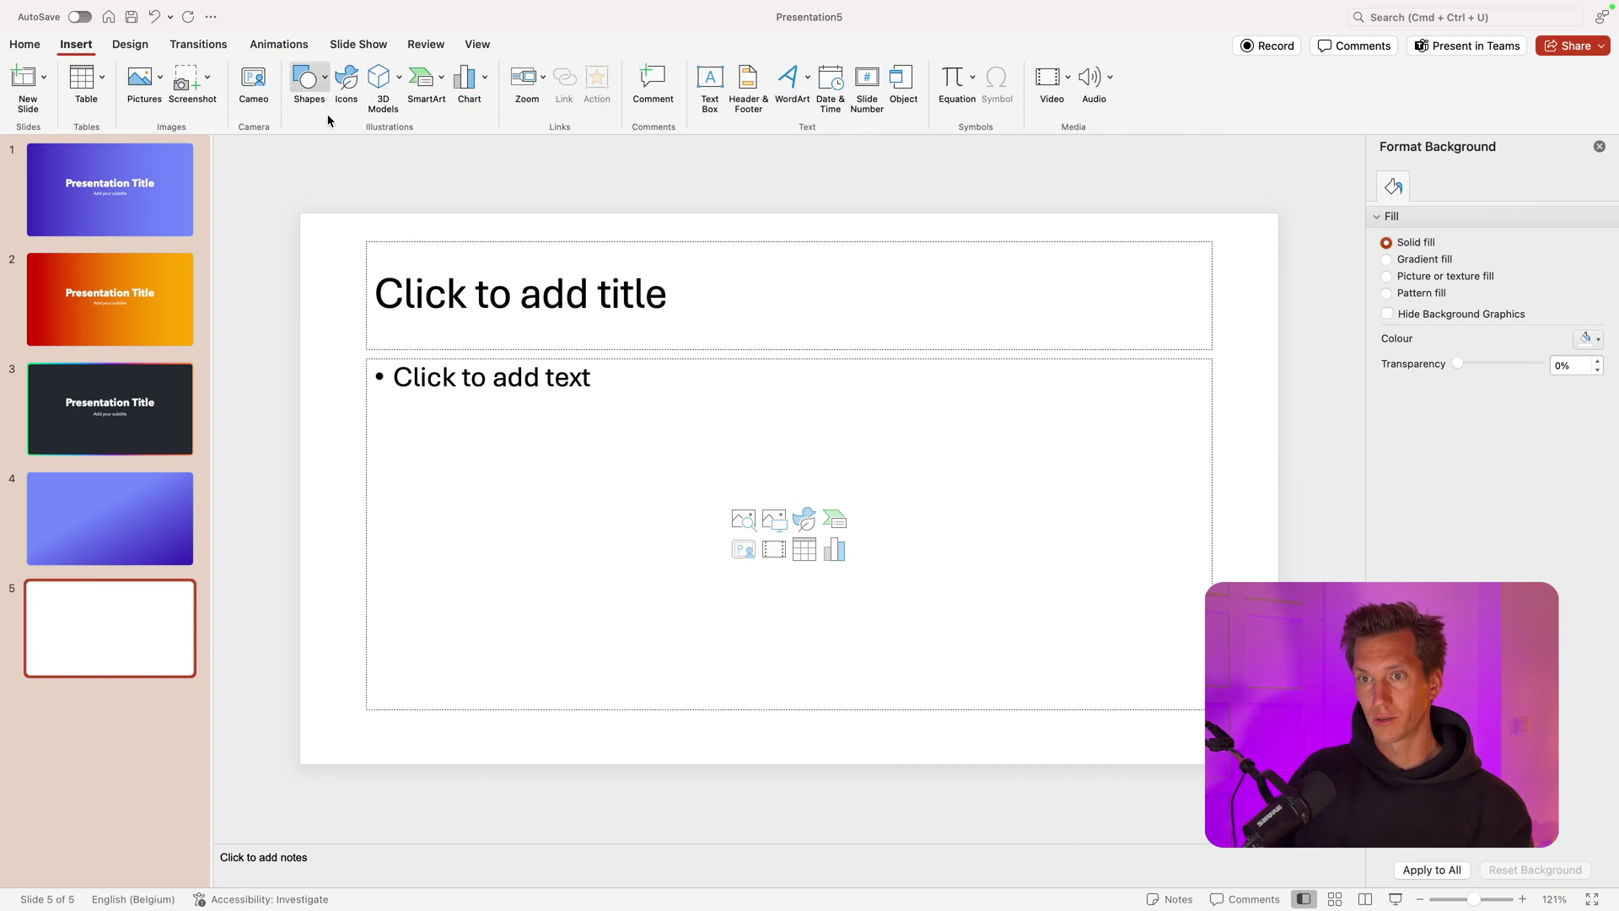
left_click(355, 86)
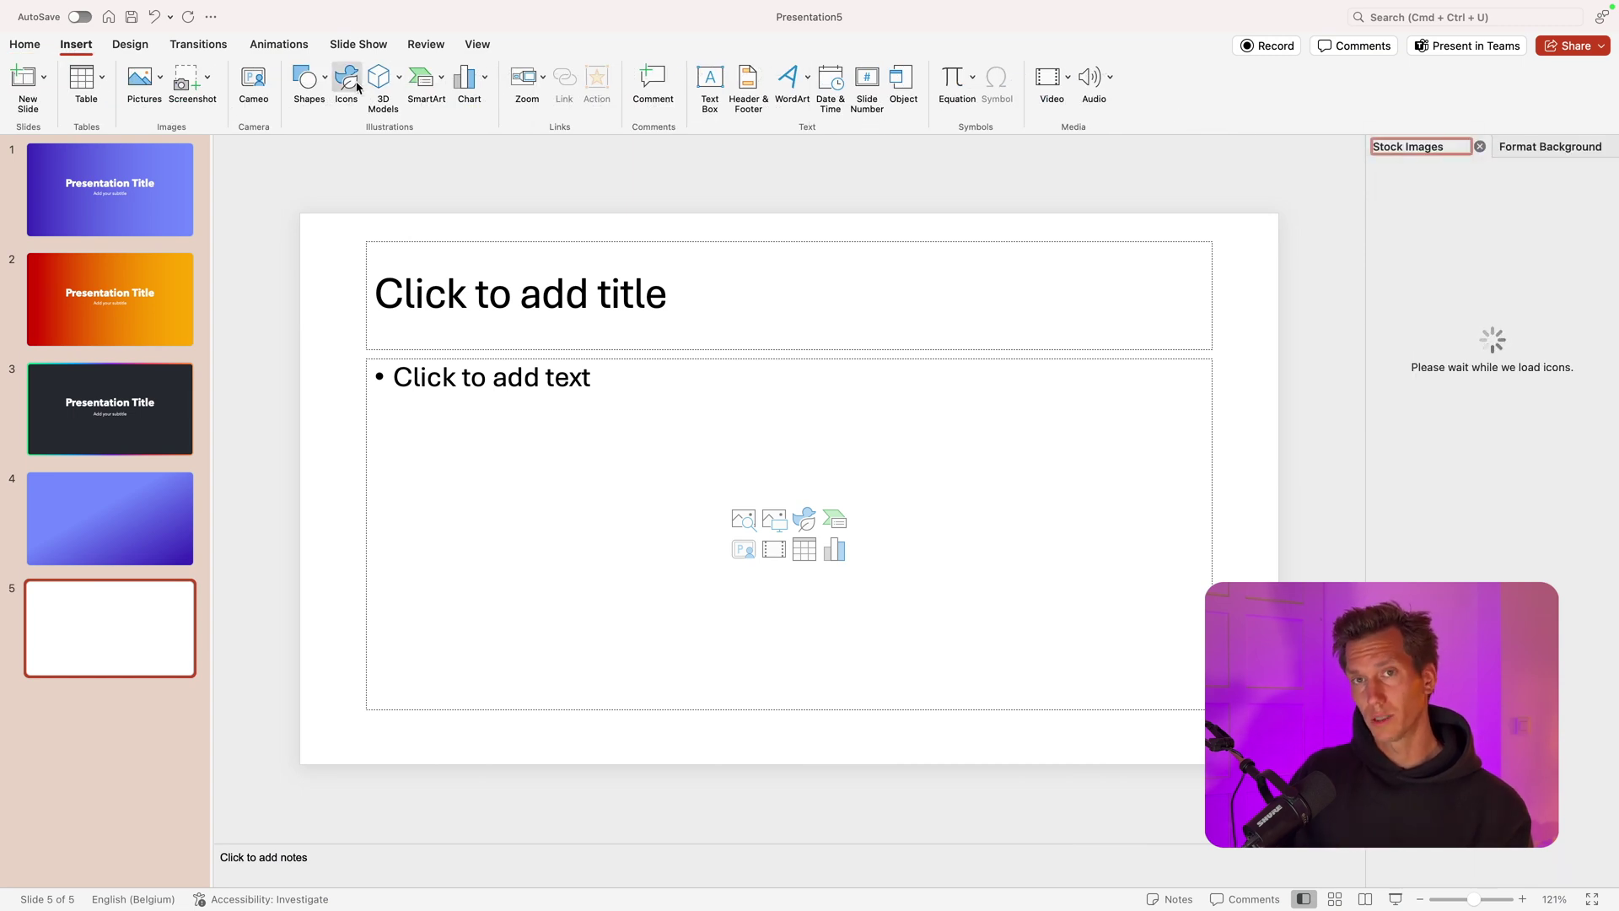
left_click(1423, 190)
left_click(1484, 237)
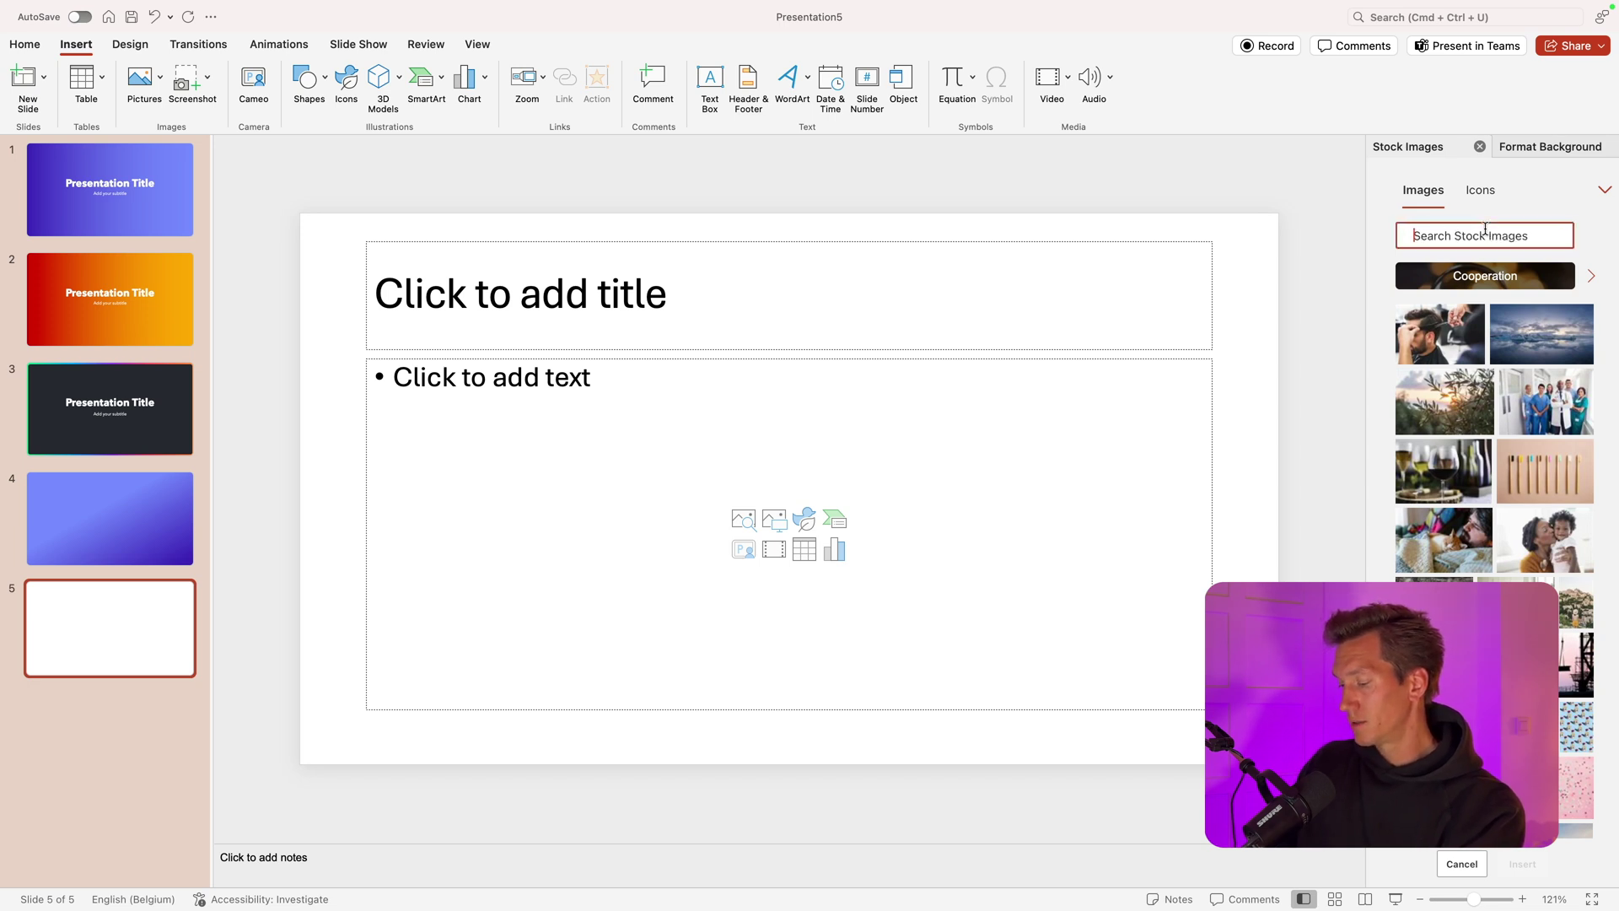
type("leopard")
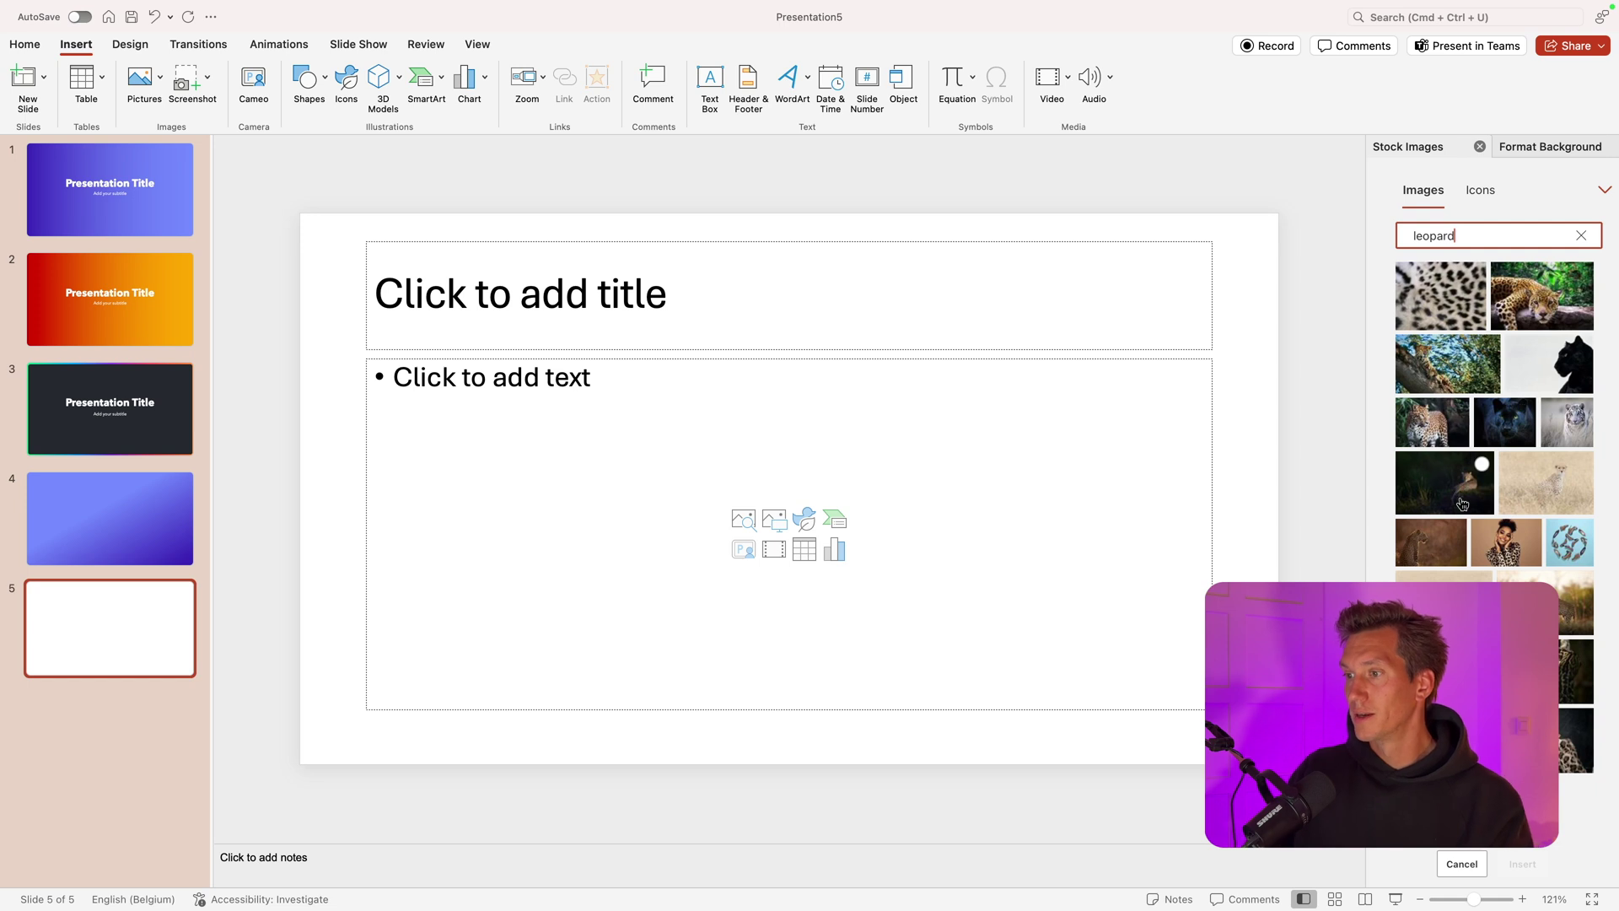
left_click(1443, 408)
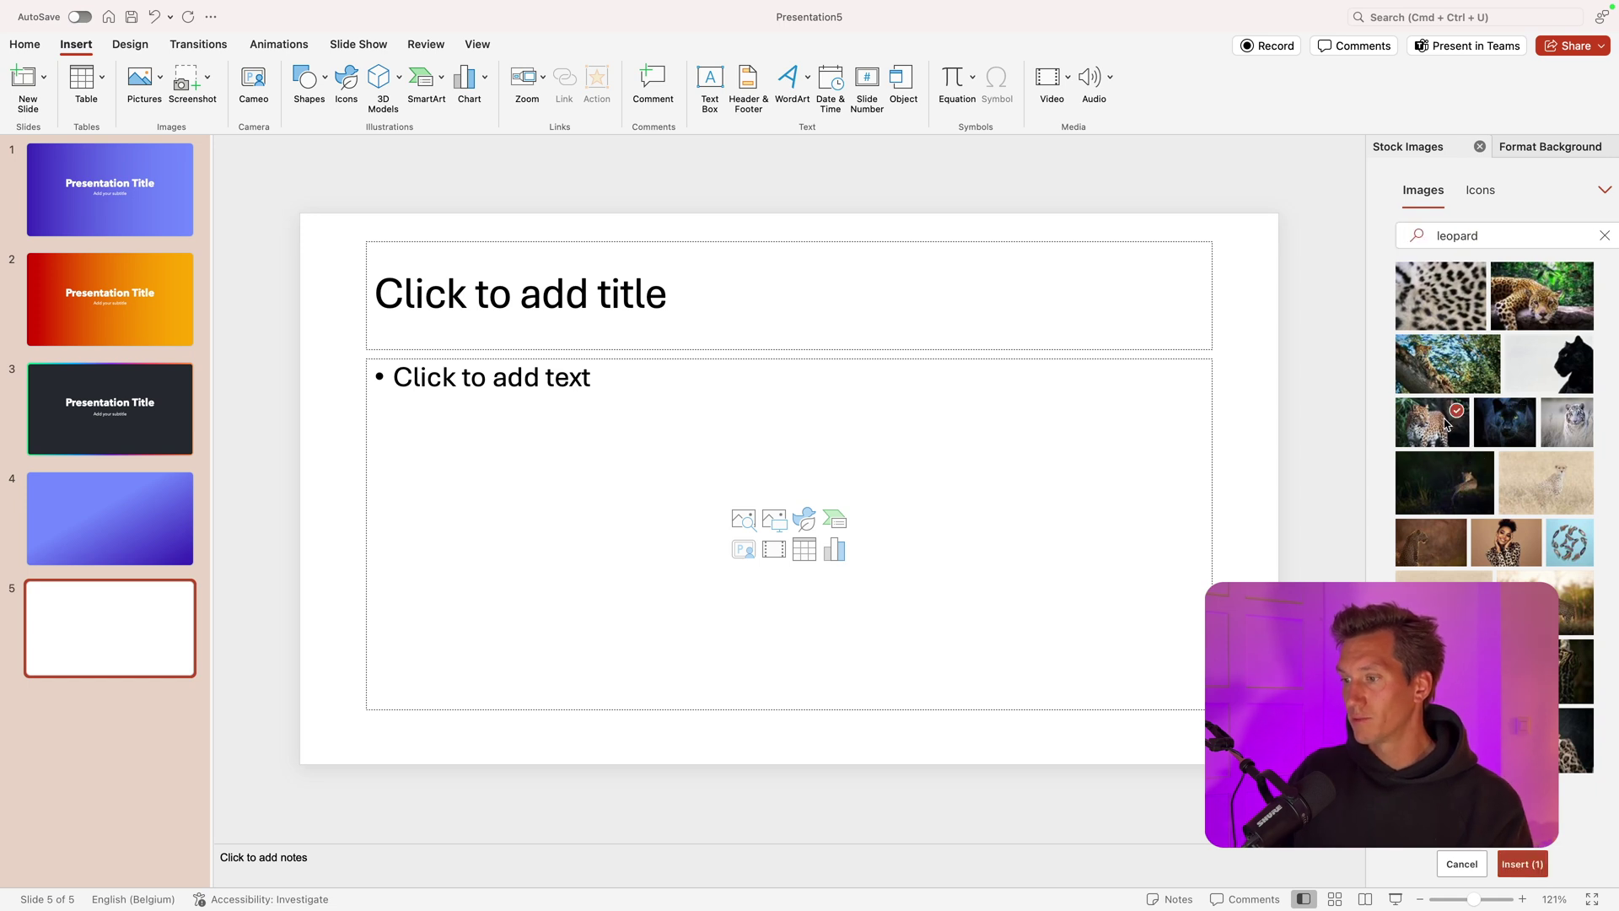
left_click(1523, 865)
left_click_drag(889, 618, 646, 474)
left_click_drag(826, 562, 1278, 842)
Step: Crop the bottom of the leopard photo and shift the leopard upward within the crop
scroll(791, 768, "down", 3)
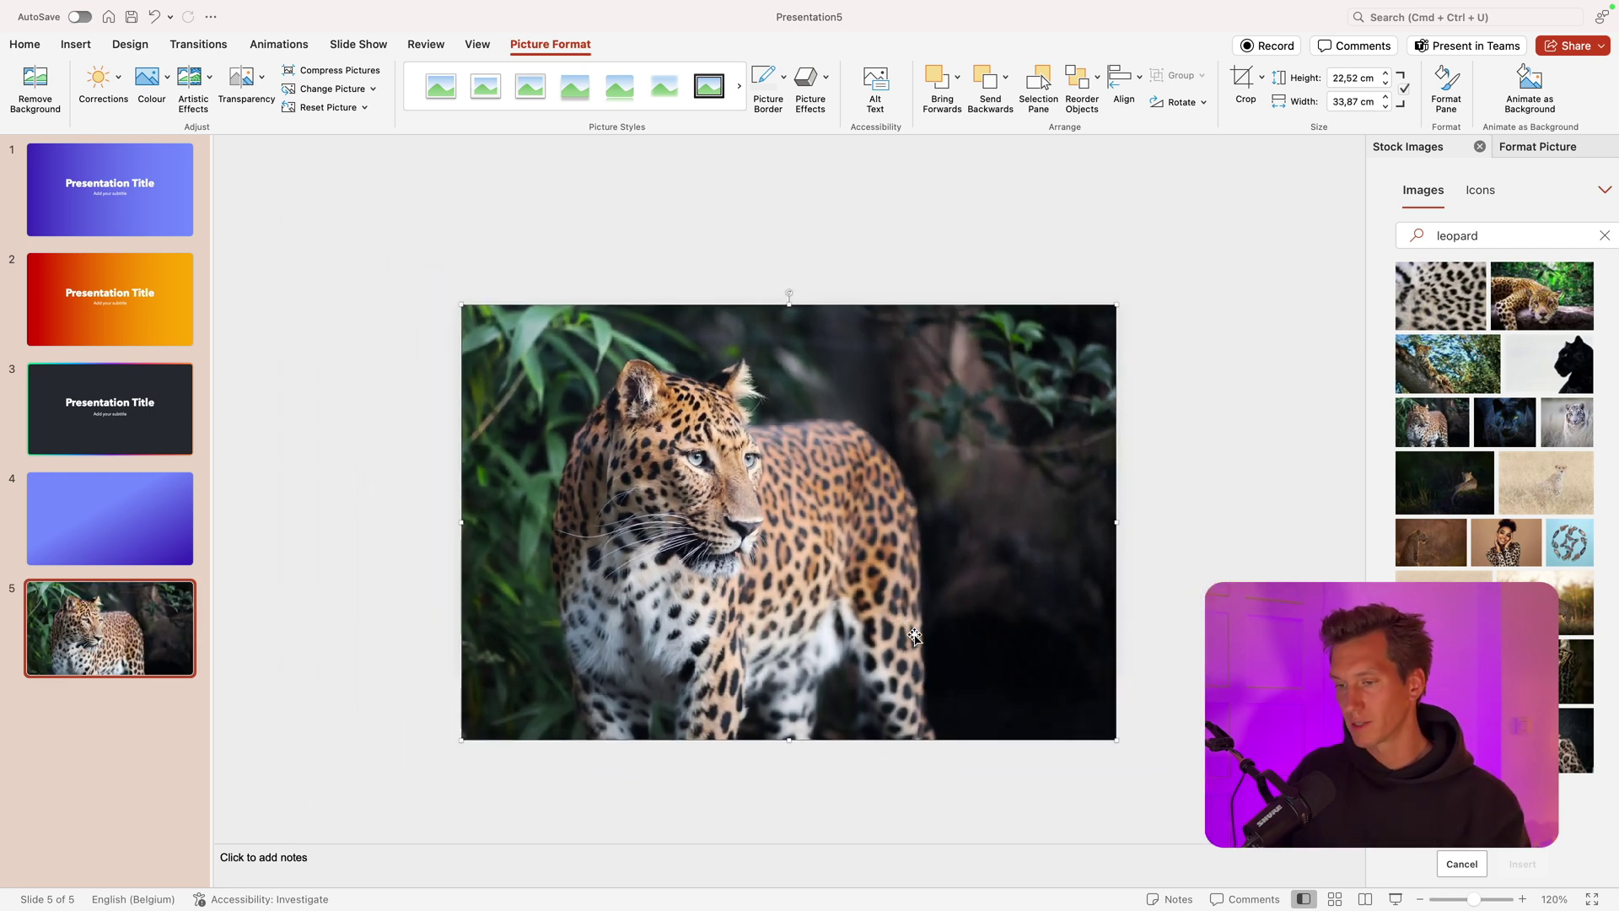
left_click_drag(790, 736, 808, 672)
left_click_drag(869, 595, 873, 553)
left_click(1186, 451)
left_click_drag(1182, 268, 482, 766)
left_click(482, 765)
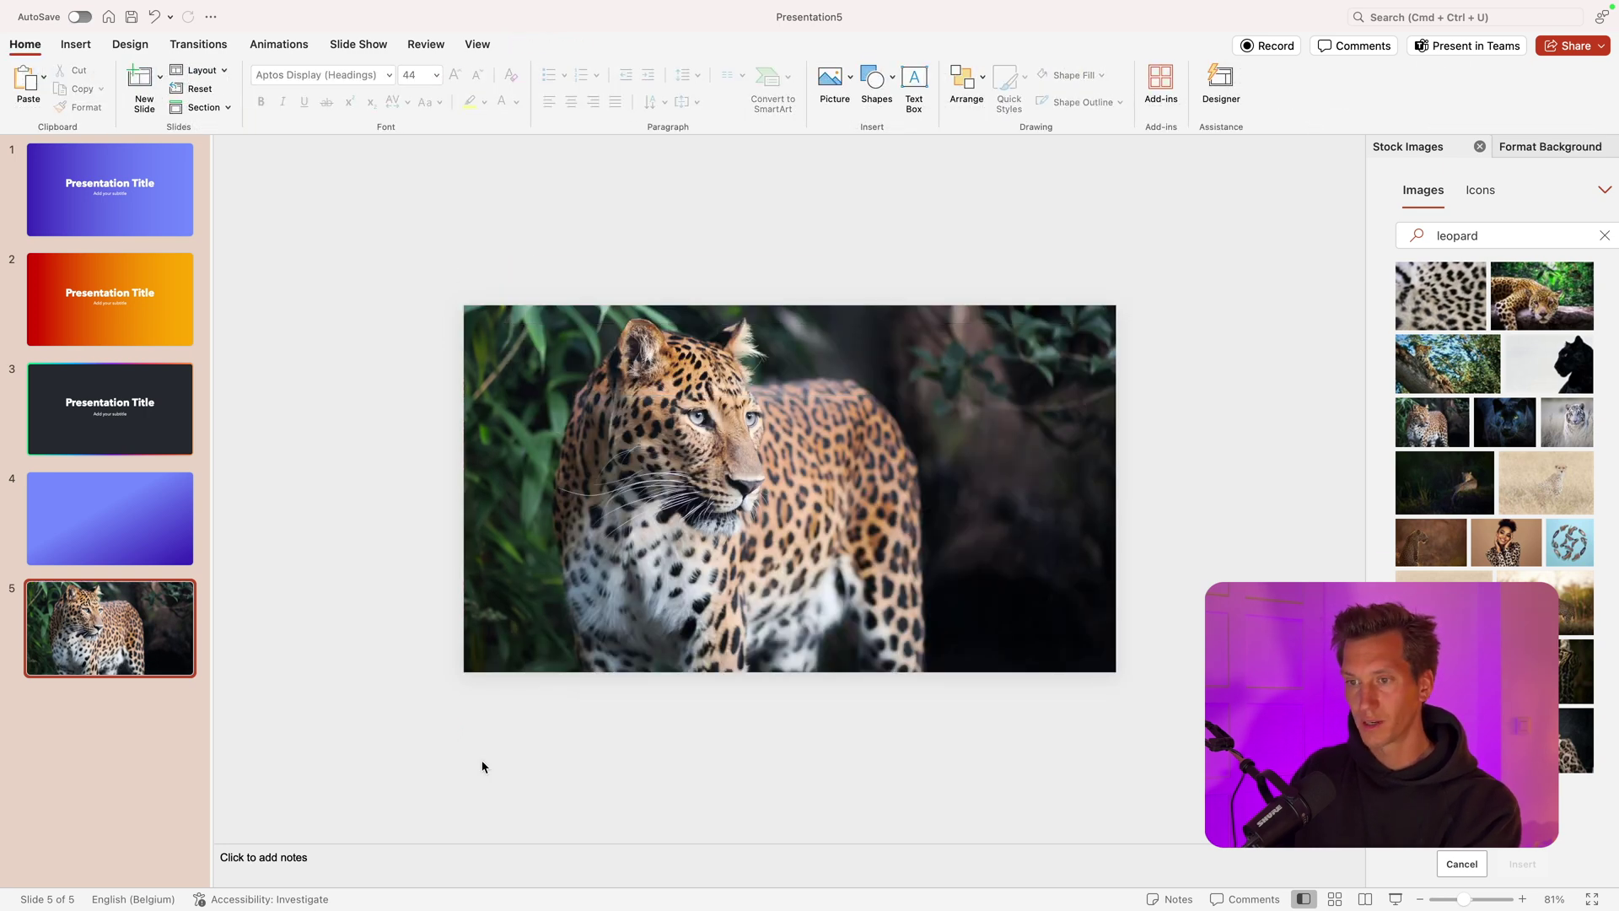
scroll(483, 765, "up", 3)
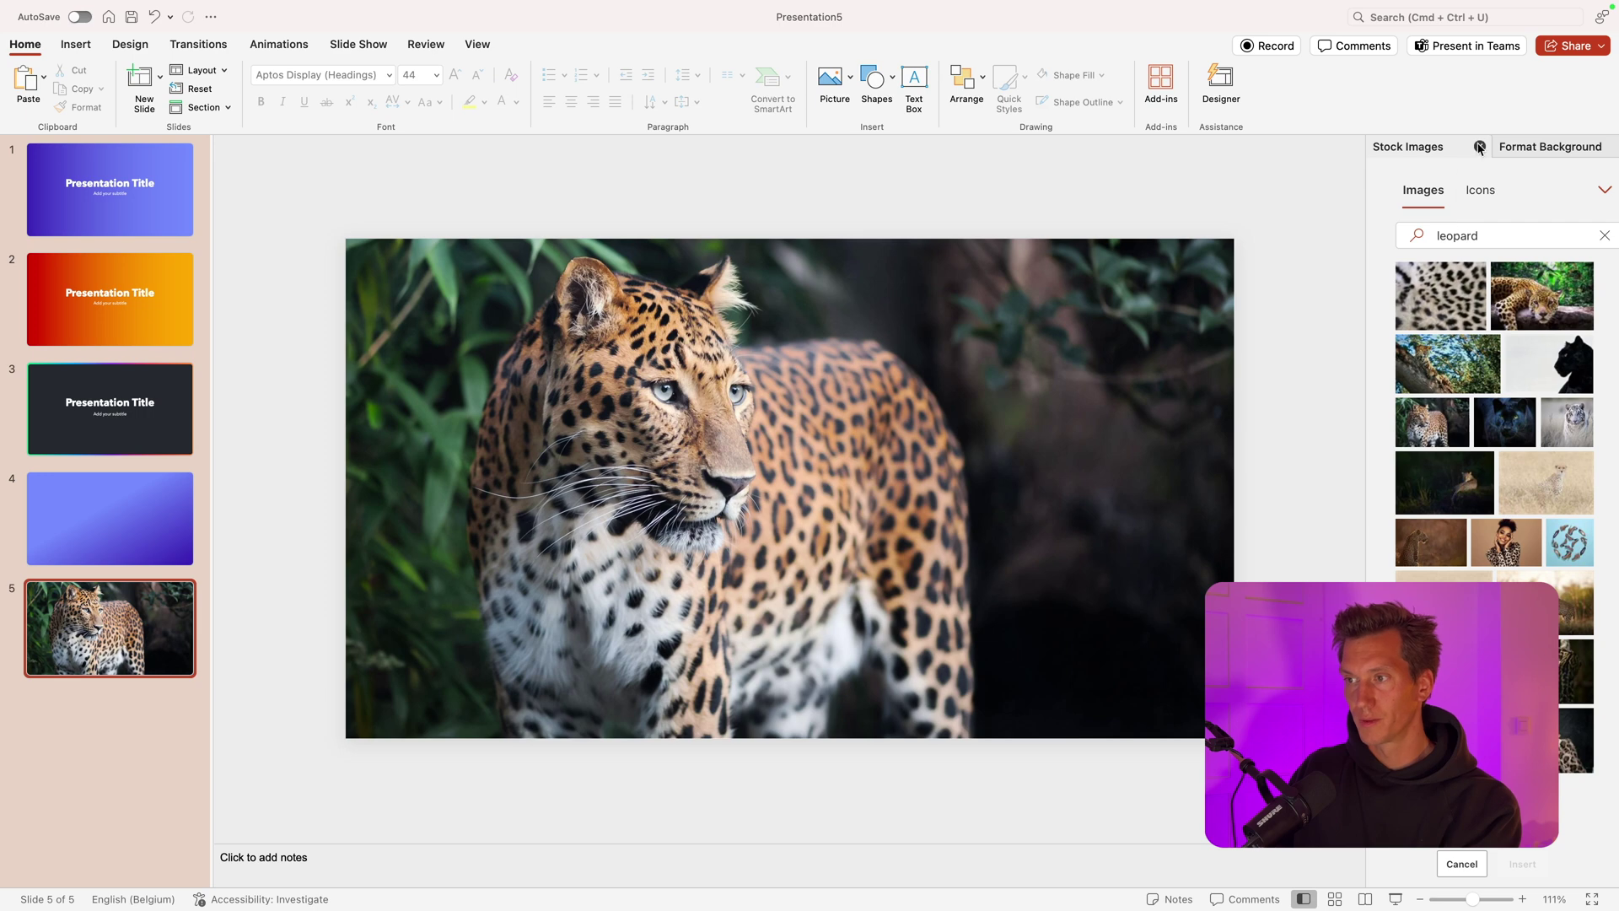
left_click(1479, 149)
Step: Copy slide 3's Presentation Title and paste it onto the leopard slide
left_click(131, 432)
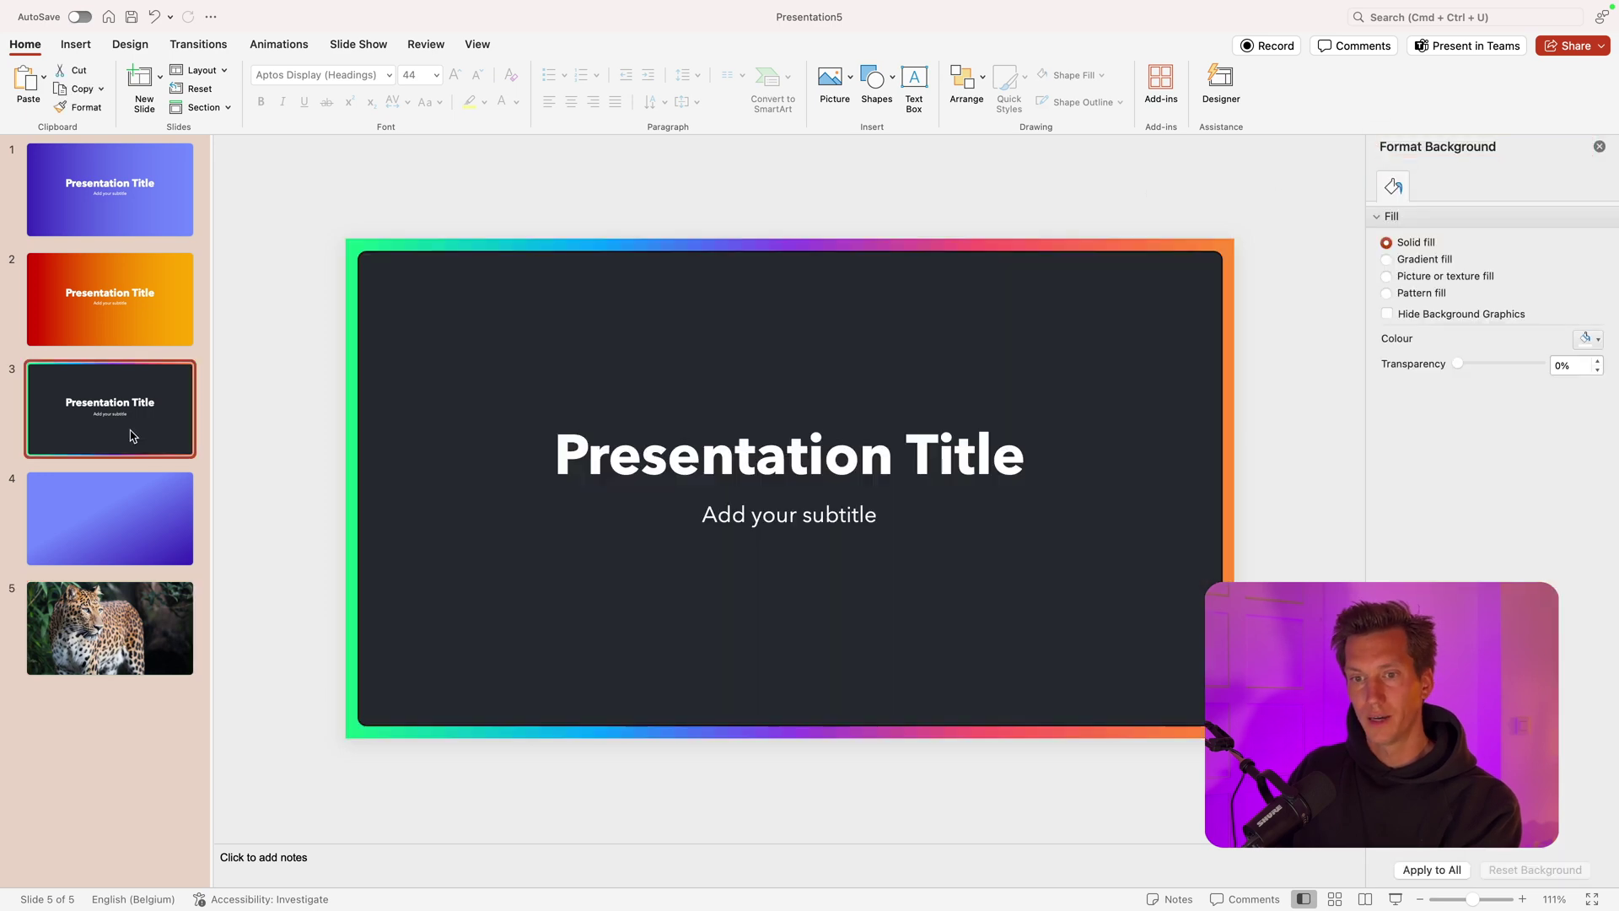
left_click(797, 426)
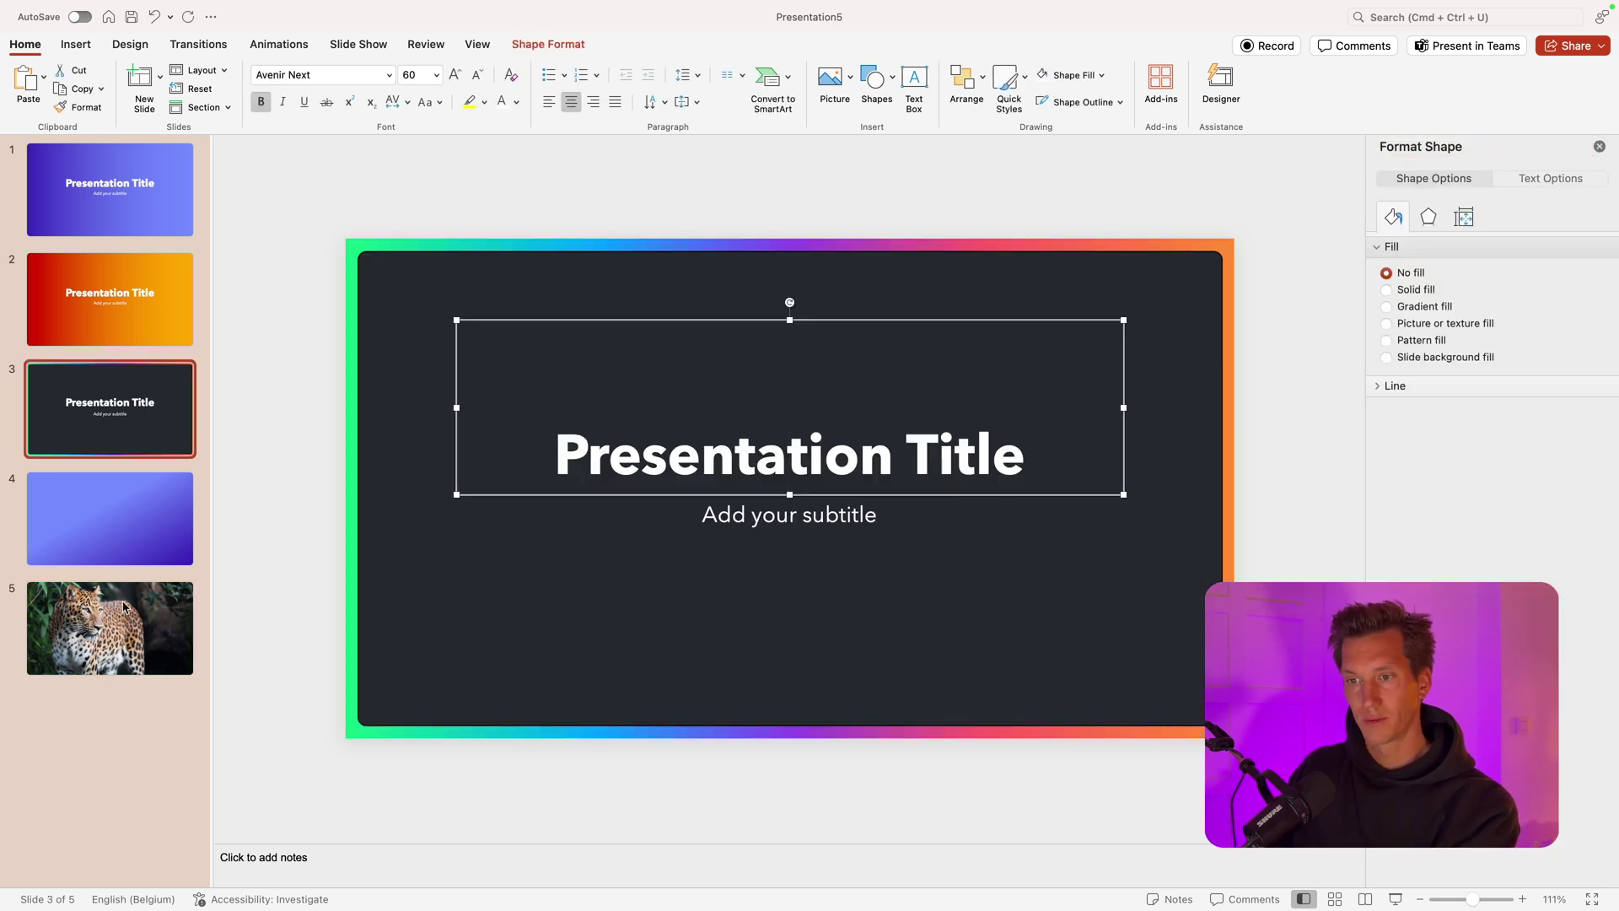
left_click(124, 606)
key("super+v")
Step: Enlarge the pasted title to 72 pt and move it over the leopard's lower half
left_click(455, 75)
left_click(456, 75)
left_click(456, 75)
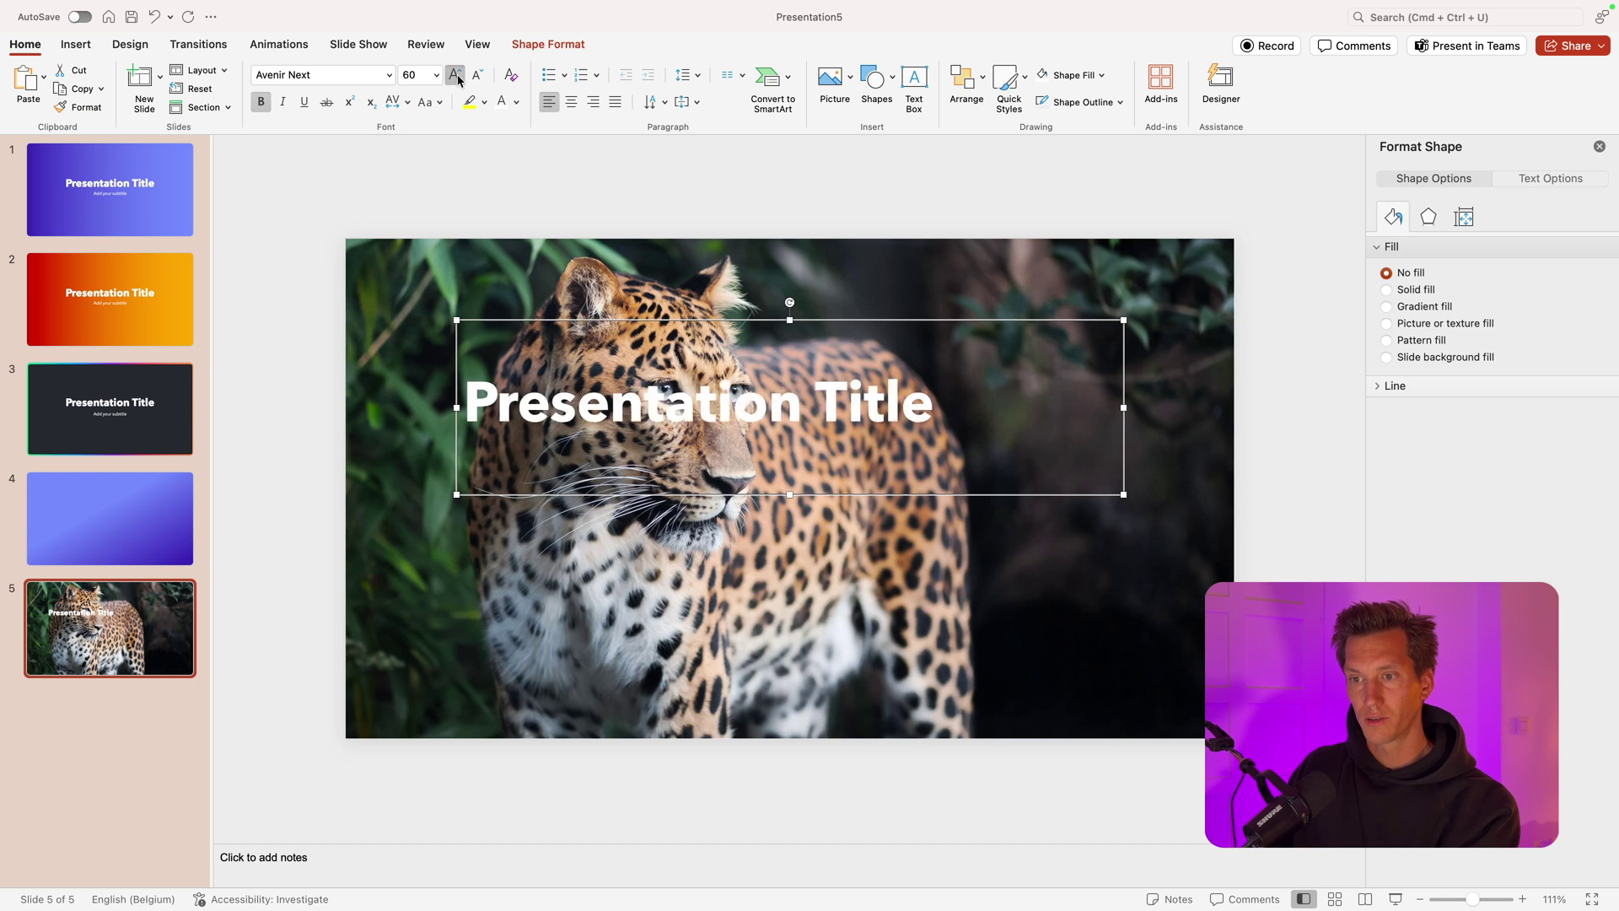
left_click(456, 76)
left_click(455, 75)
left_click(723, 301)
left_click(716, 413)
left_click(736, 329)
left_click(736, 410)
left_click_drag(748, 320, 716, 524)
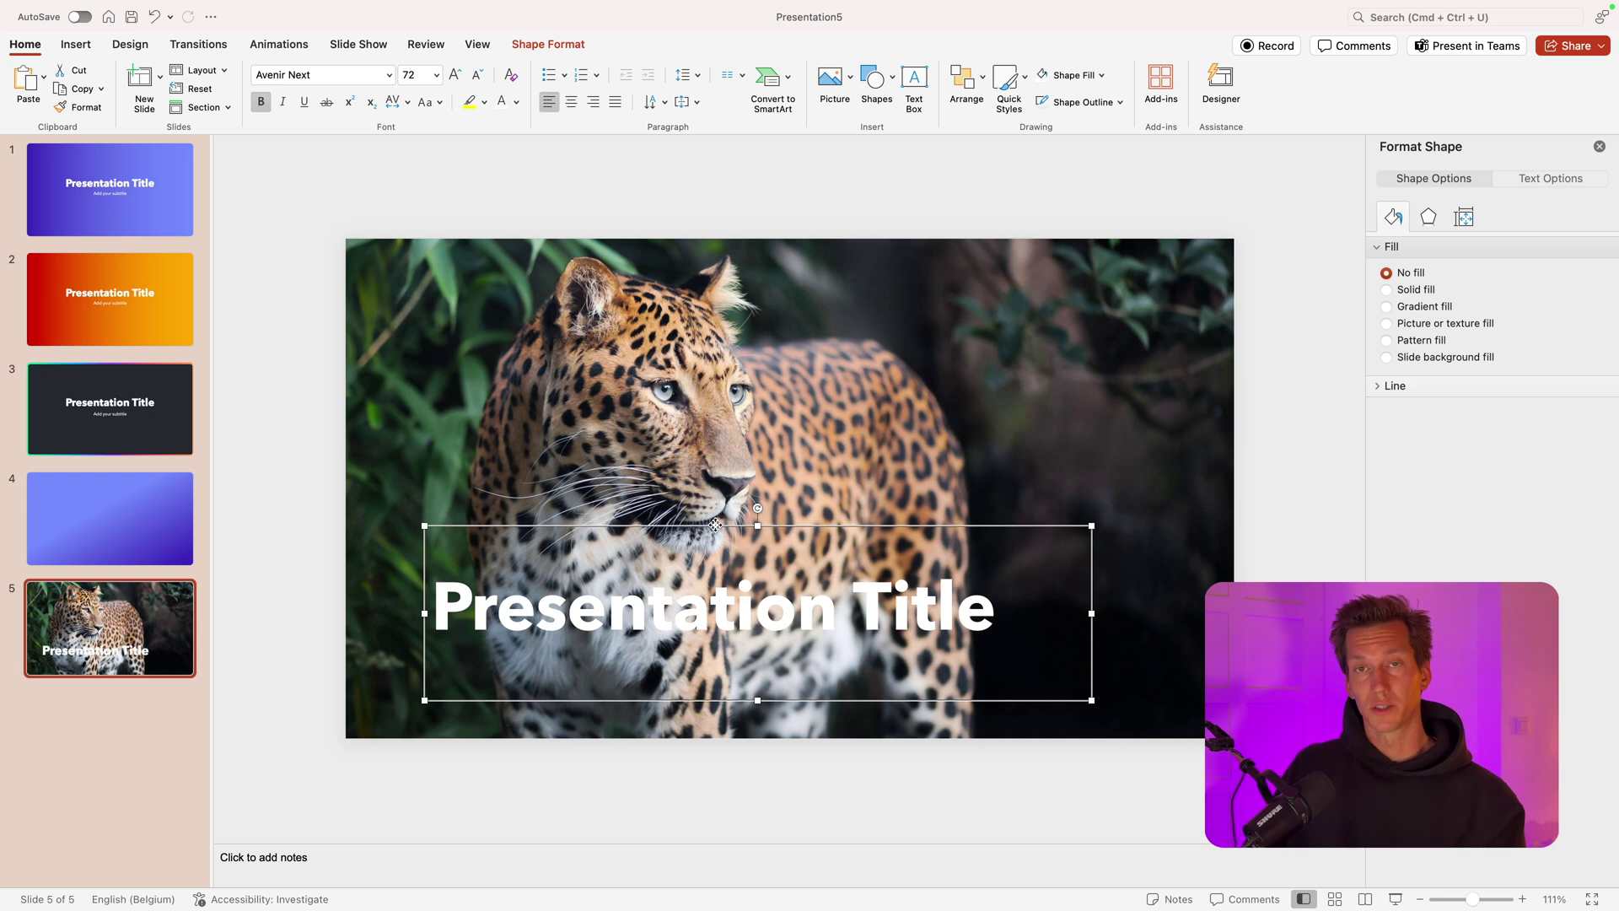
left_click(652, 386)
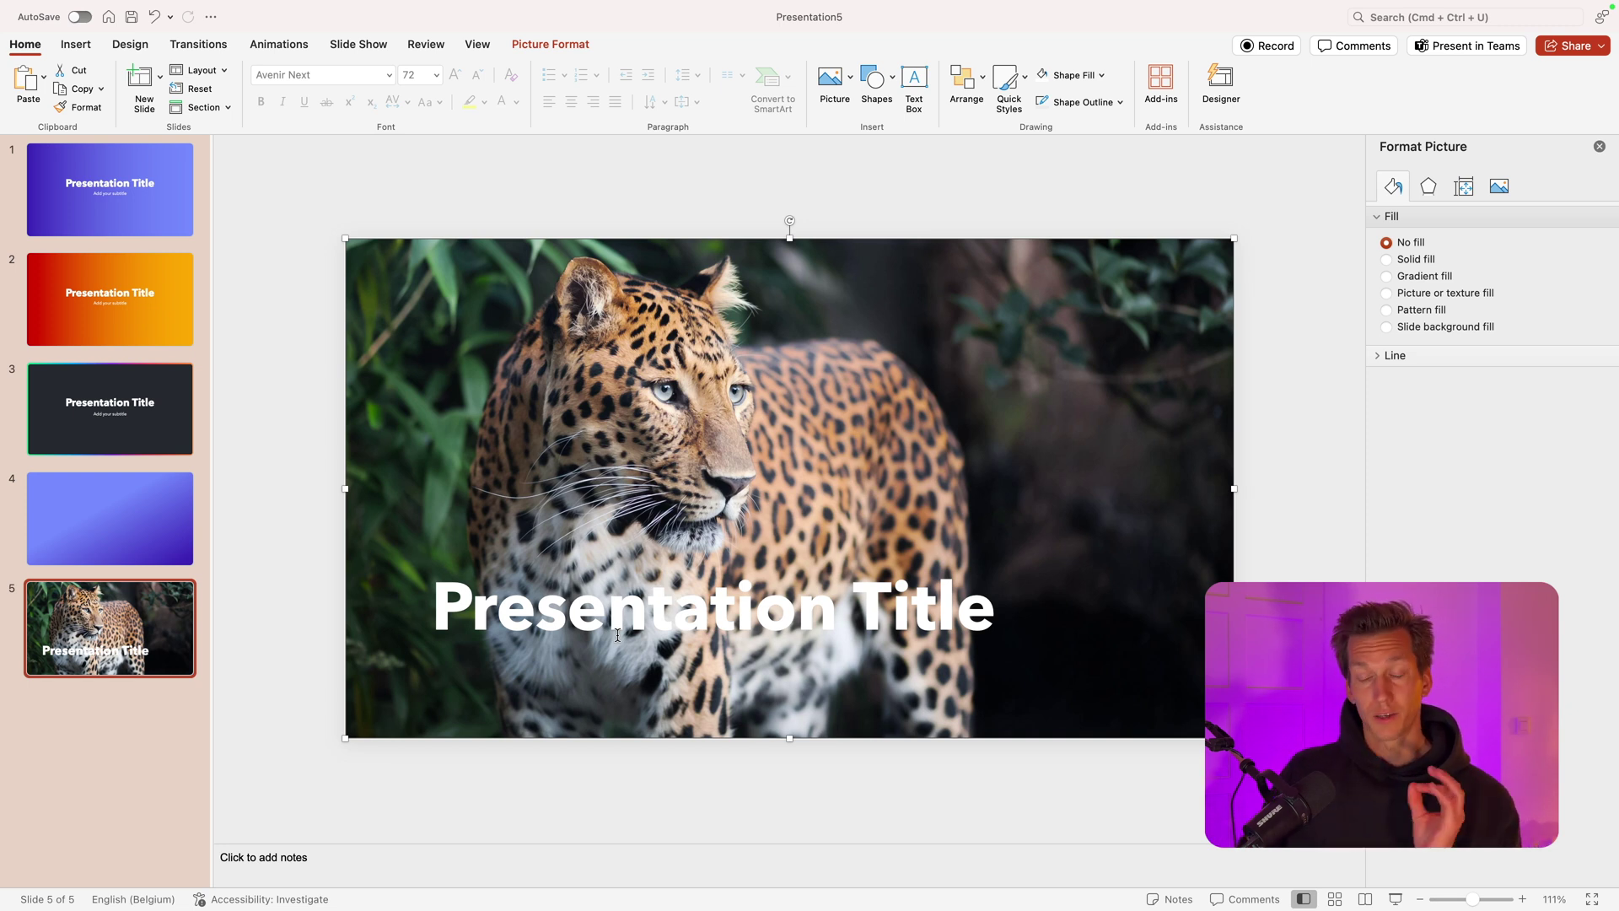
left_click(286, 439)
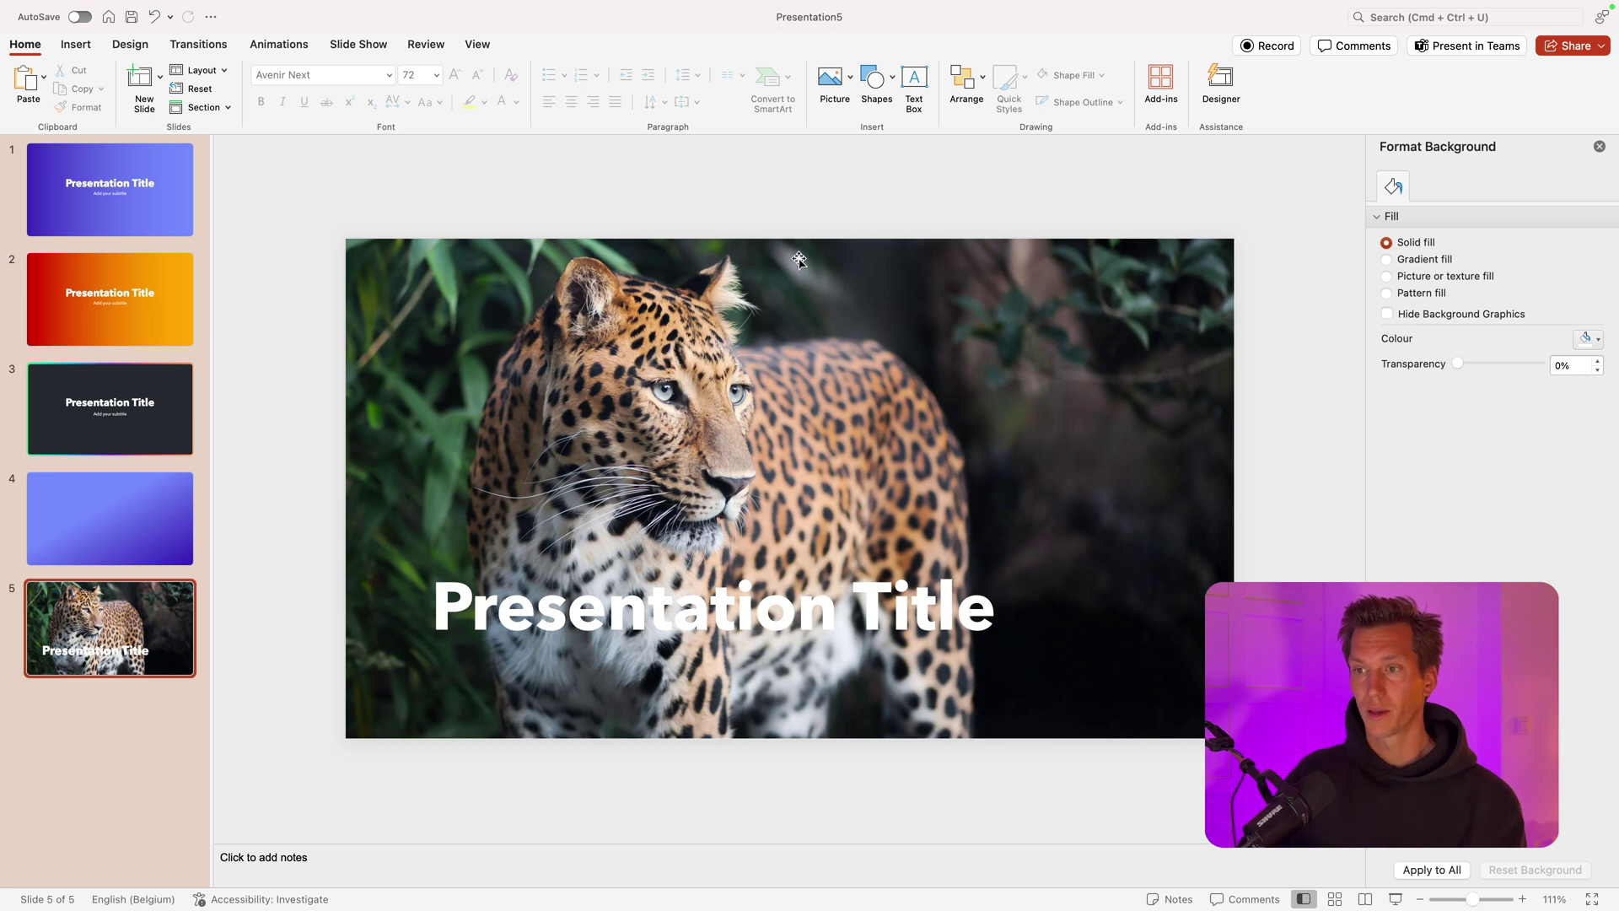
Step: Draw a rectangle over the slide's lower half, its top edge just below the leopard's eyes
left_click(876, 81)
left_click(981, 138)
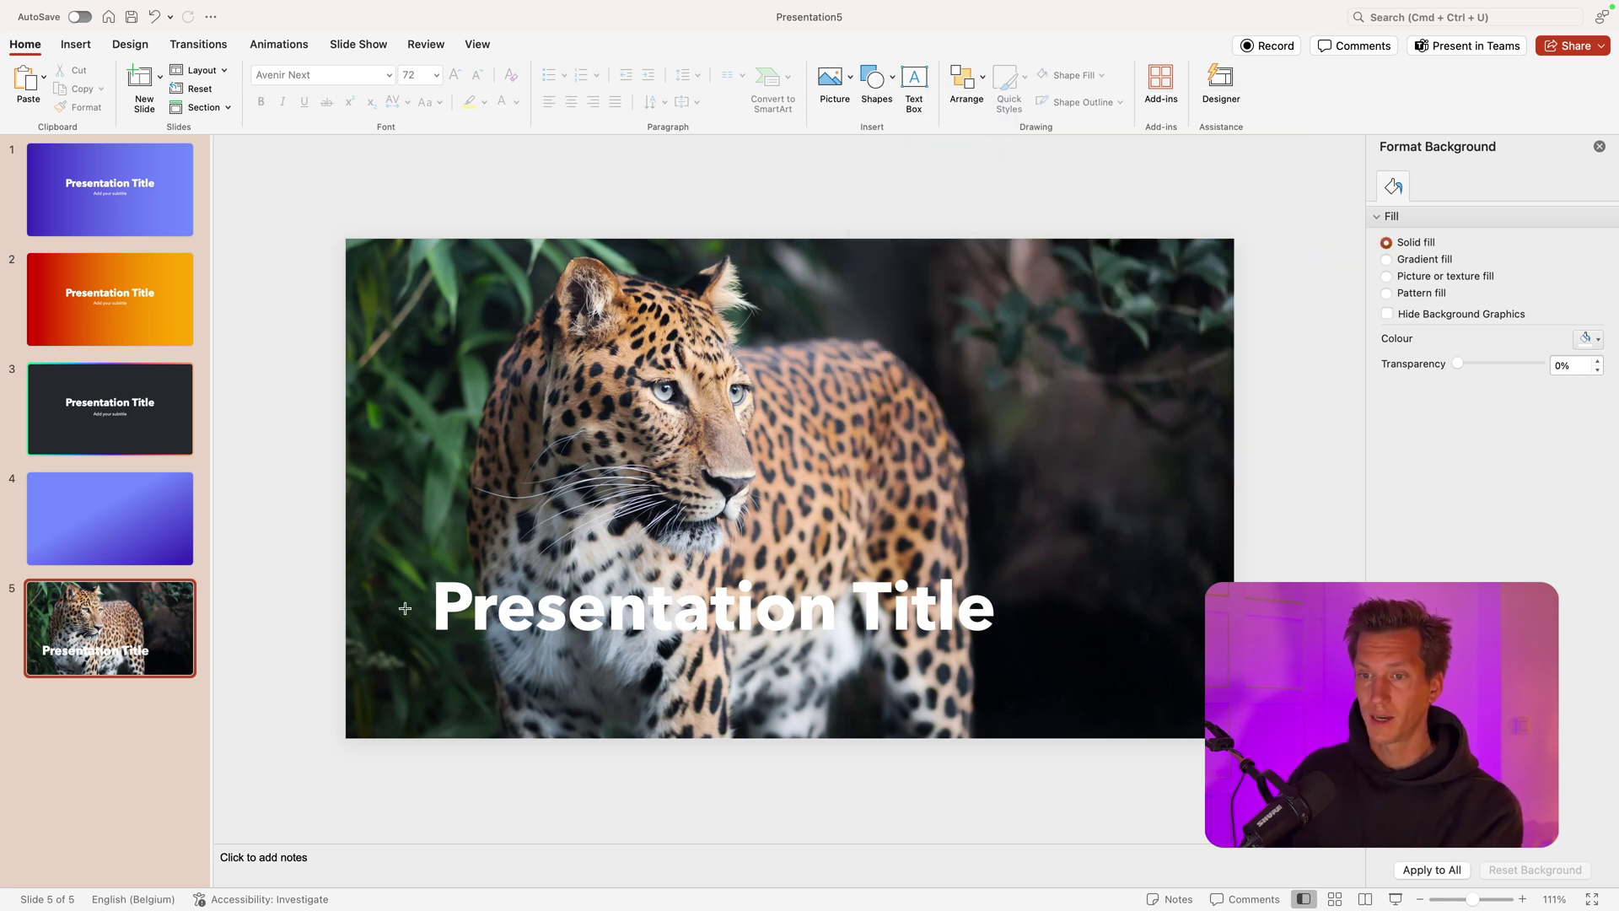
mouse_move(345, 402)
left_mouse_down()
mouse_move(739, 597)
mouse_move(1234, 738)
left_mouse_up()
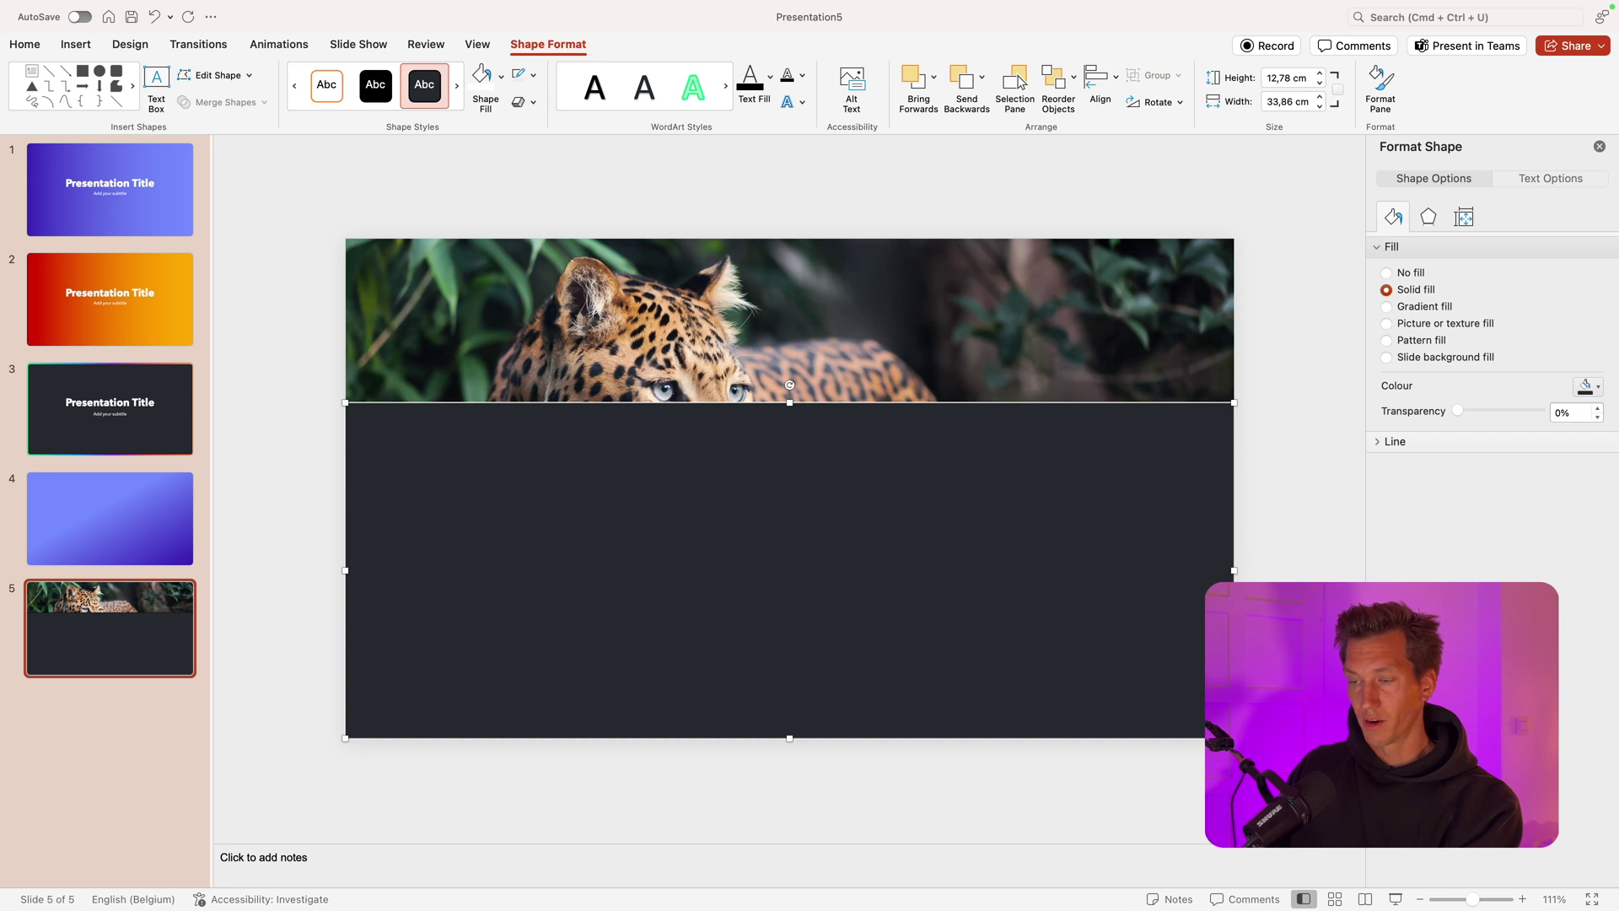
left_click_drag(790, 403, 807, 460)
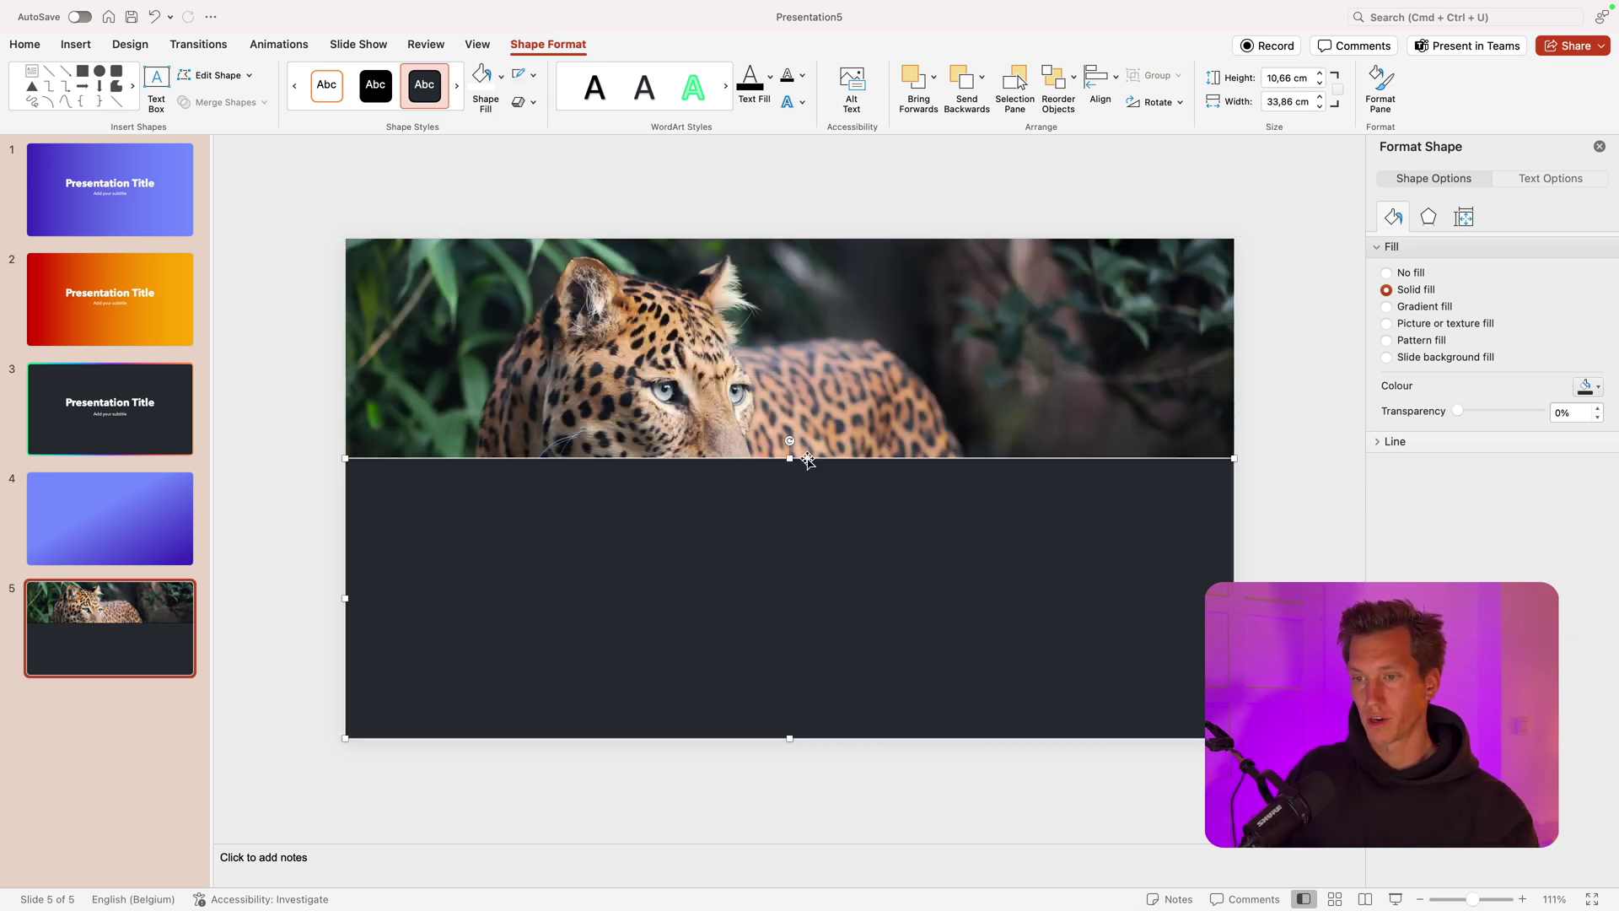
Step: Remove the rectangle's outline and give it a gradient fill
left_click(1383, 444)
left_click(1409, 468)
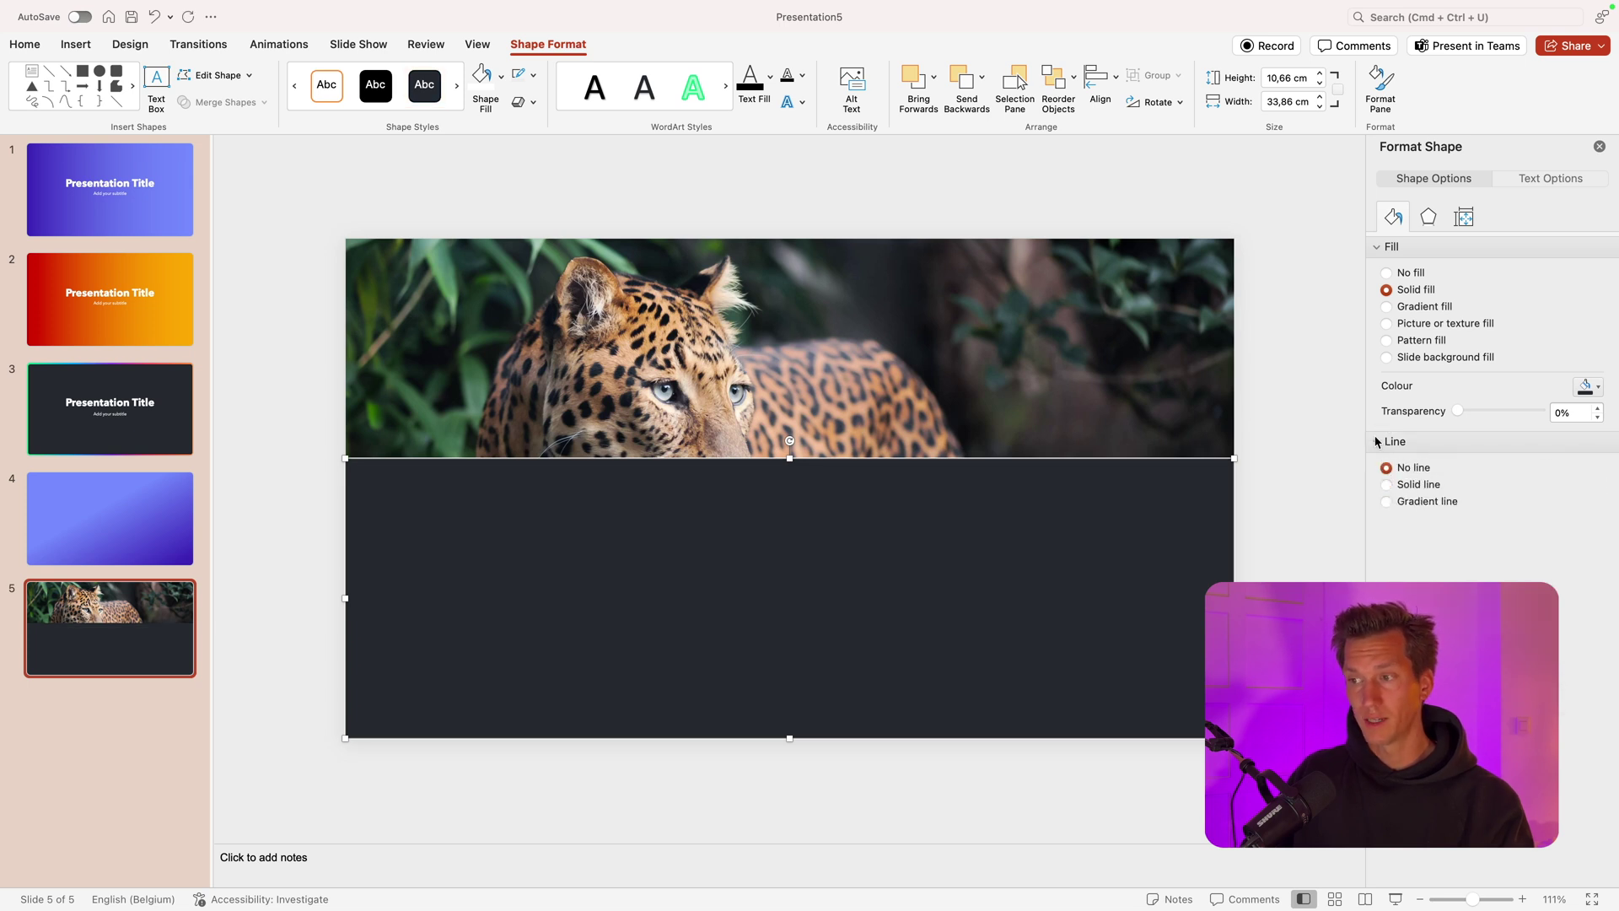
left_click(1378, 442)
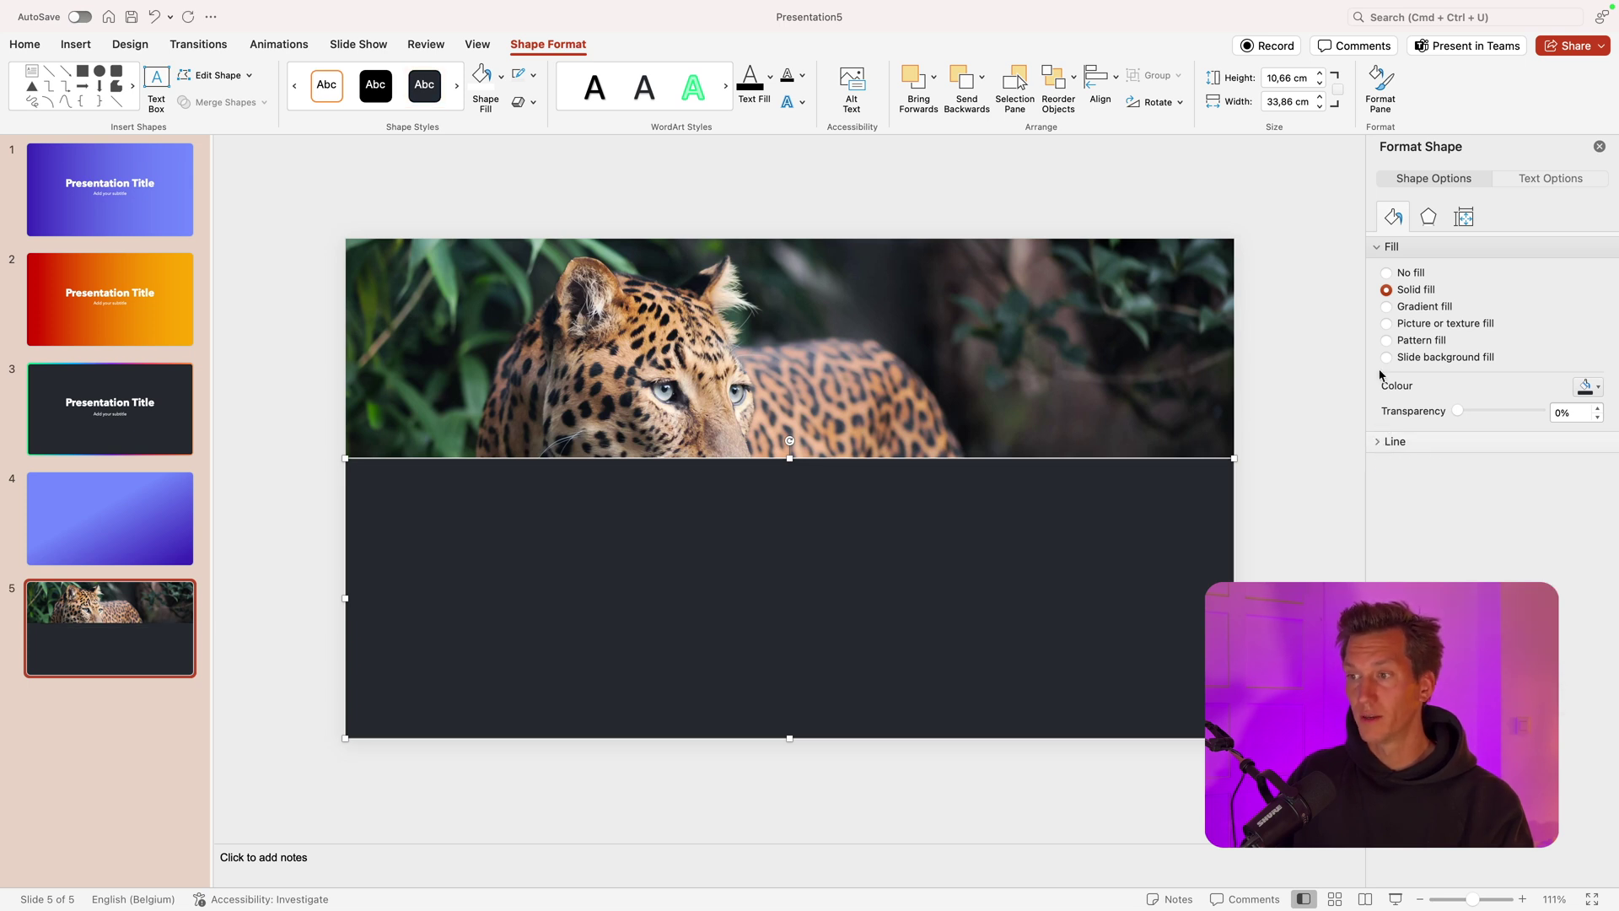
left_click(1422, 310)
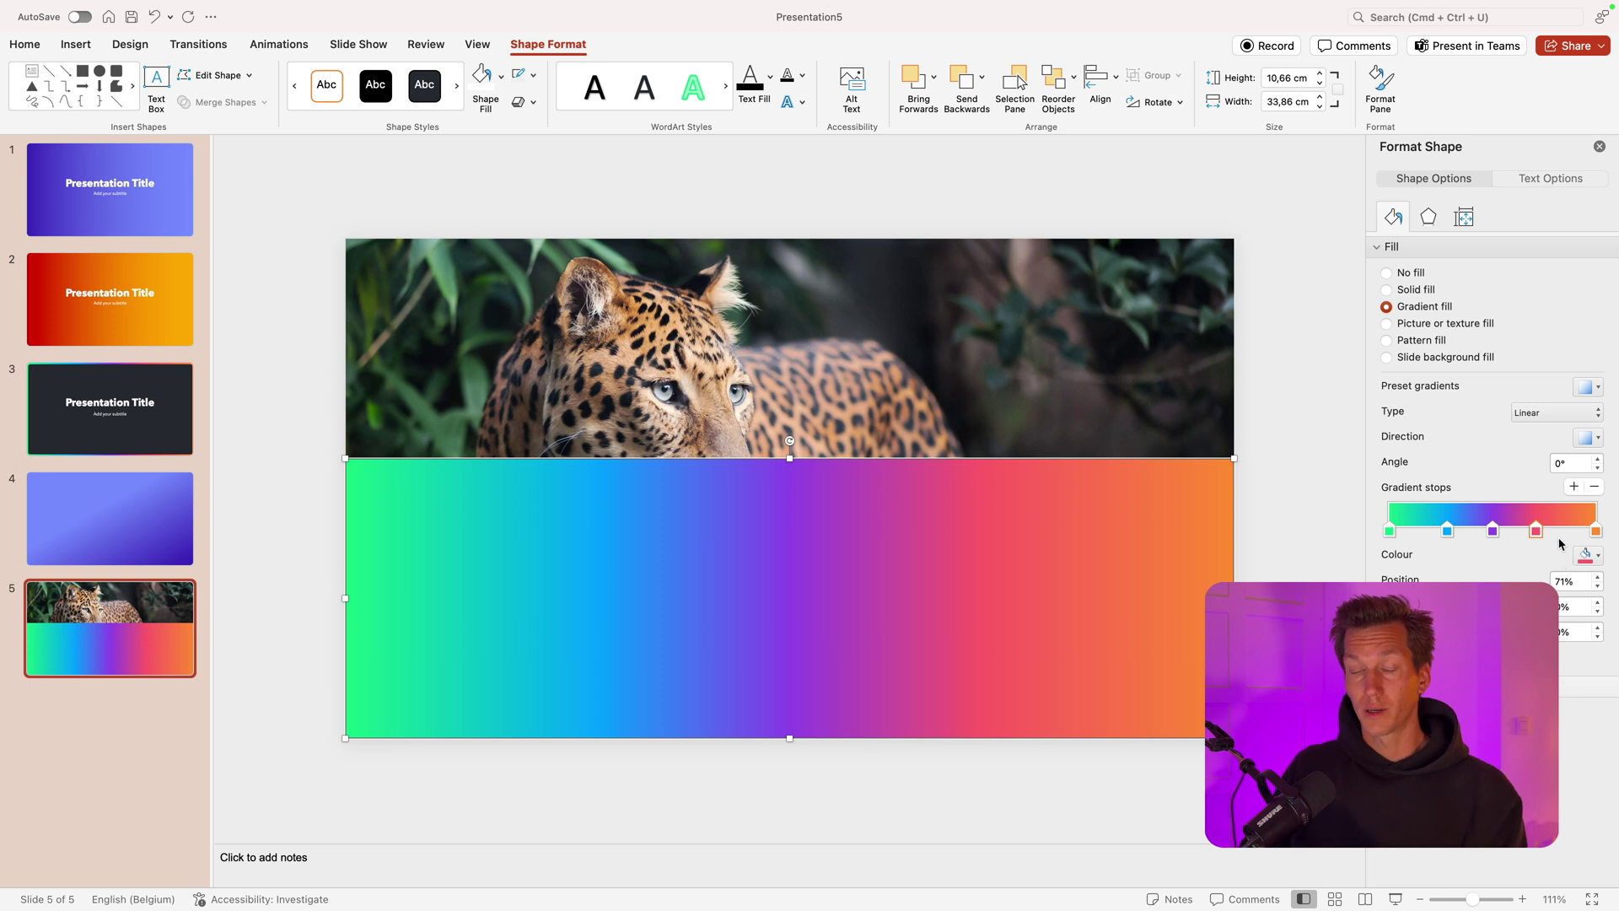
Step: Cut the gradient to two stops, make the first charcoal, set Linear Down, stop at 21%
left_click(1596, 487)
left_click(1596, 487)
left_click(1596, 488)
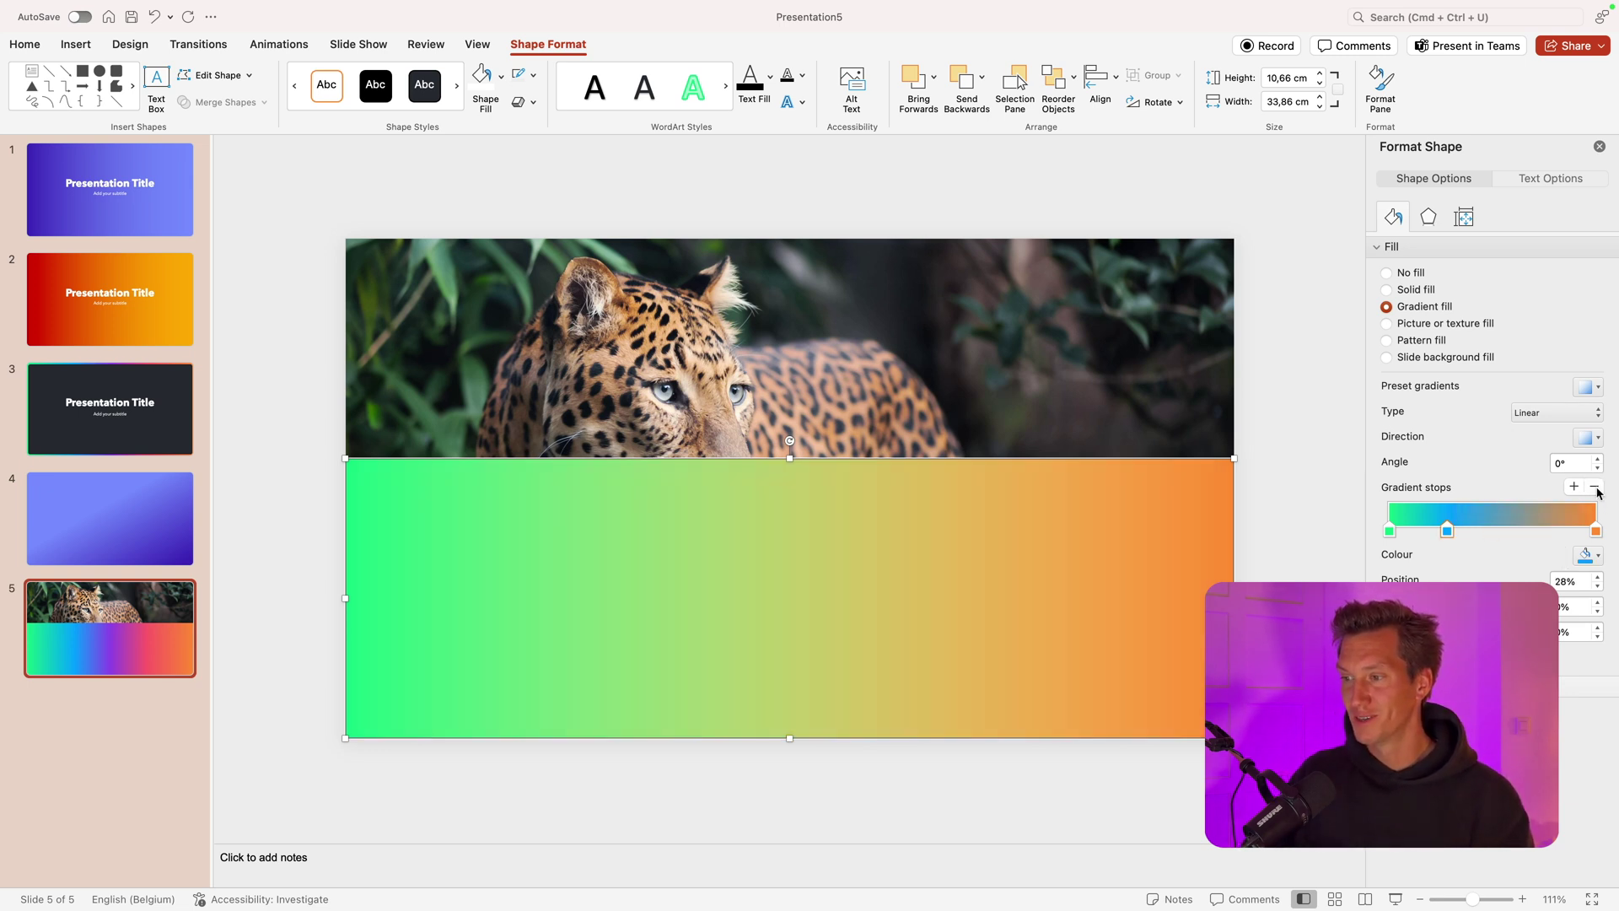
left_click(1595, 558)
left_click(1483, 600)
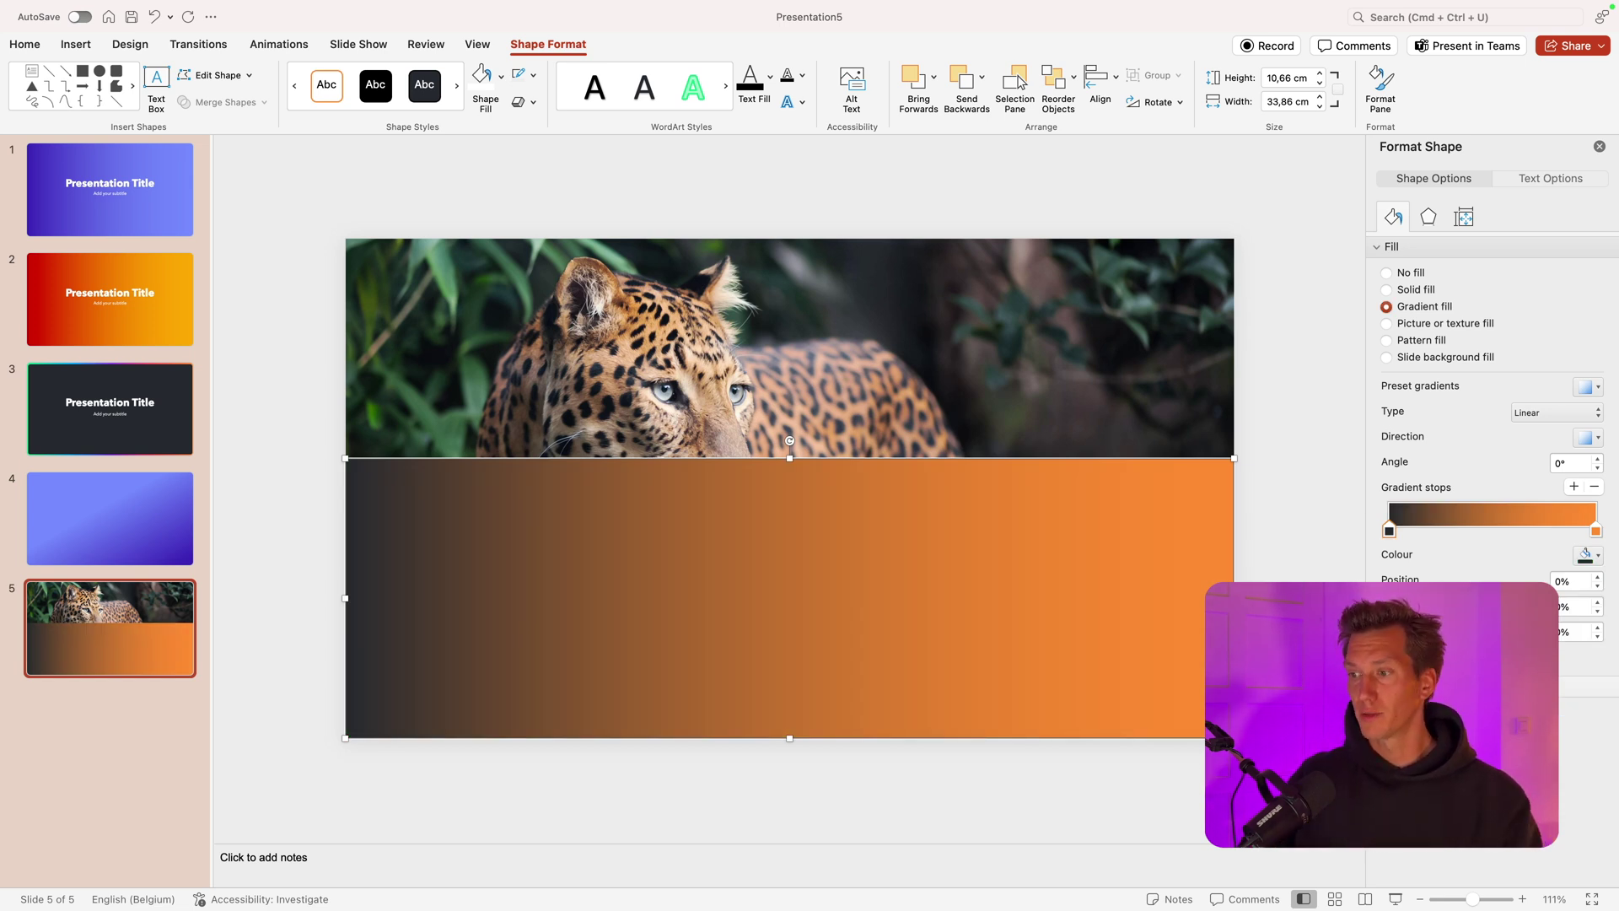
left_click(1585, 438)
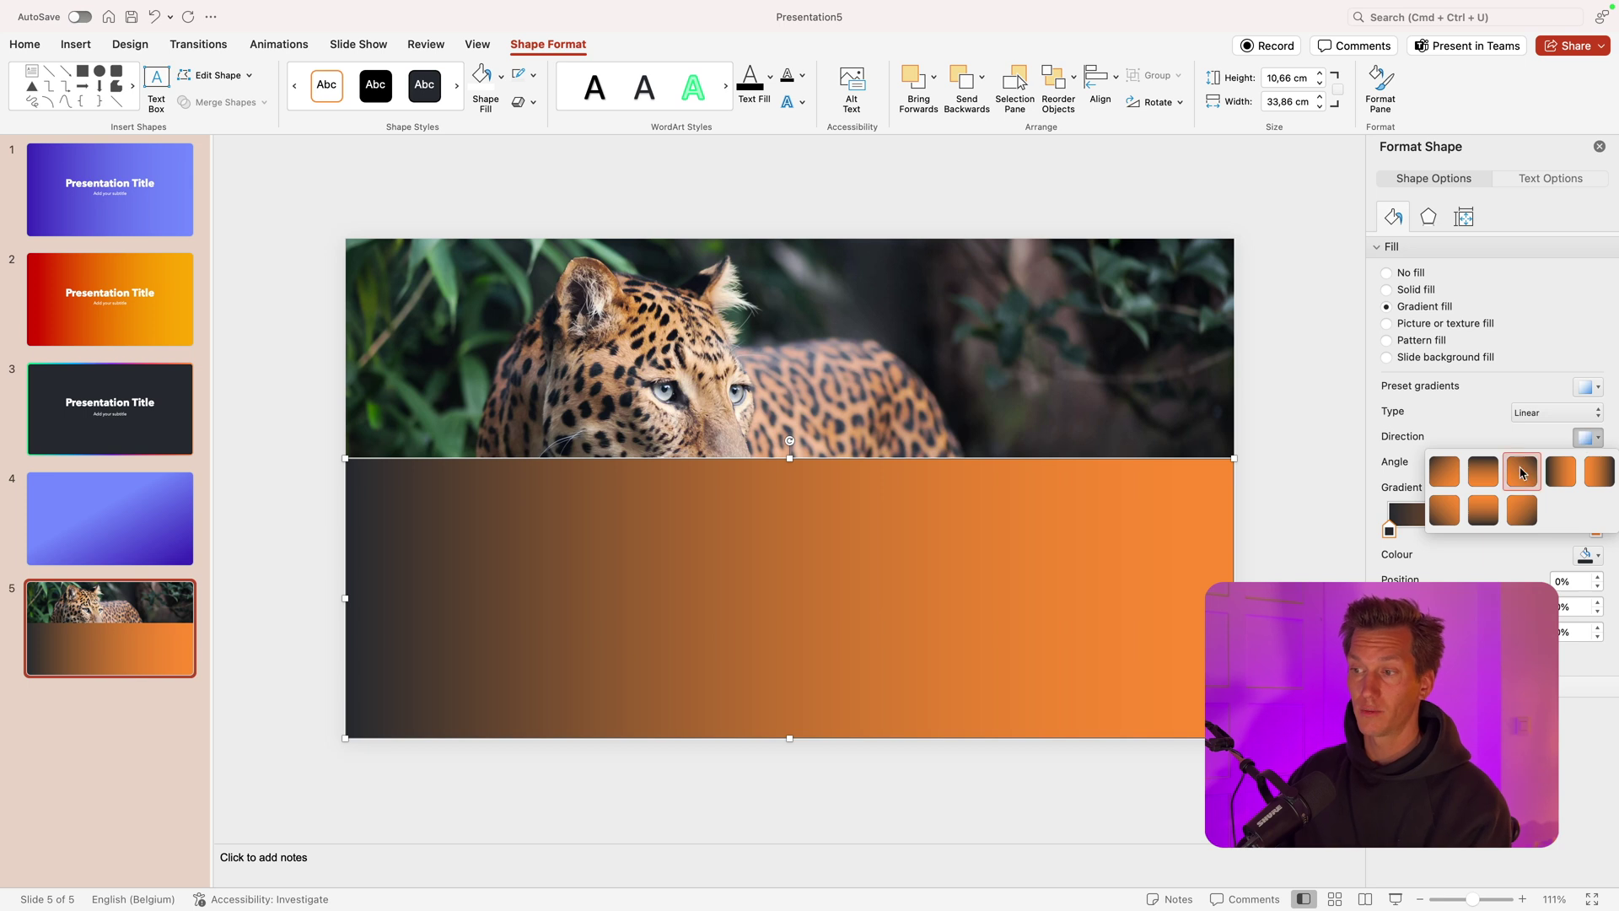
left_click(1522, 473)
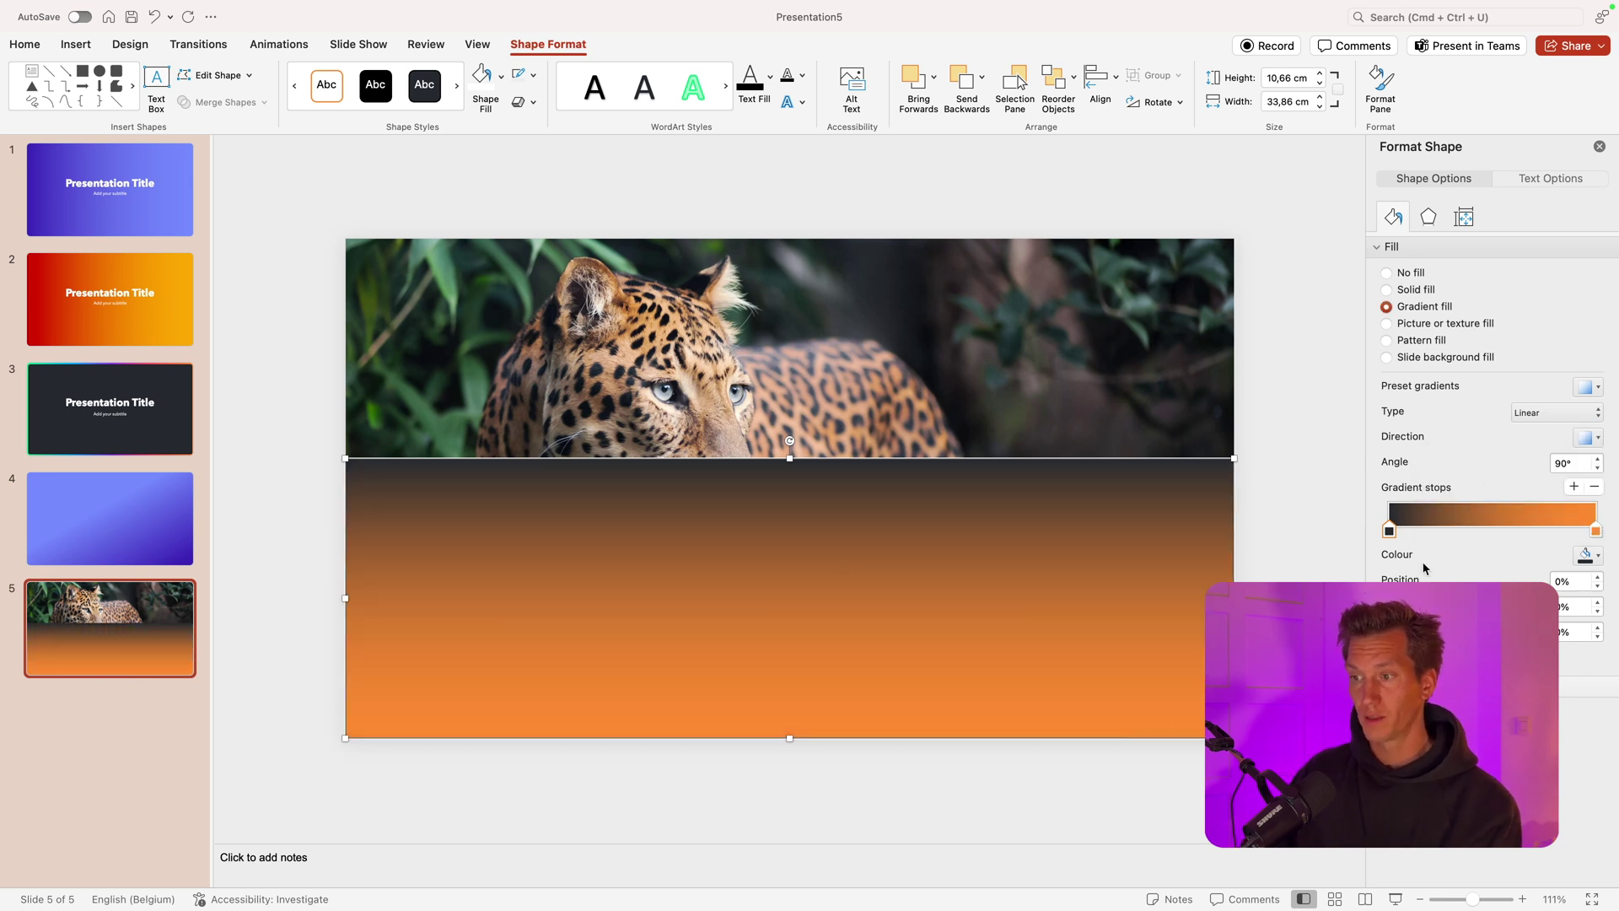
left_click_drag(1390, 529, 1433, 526)
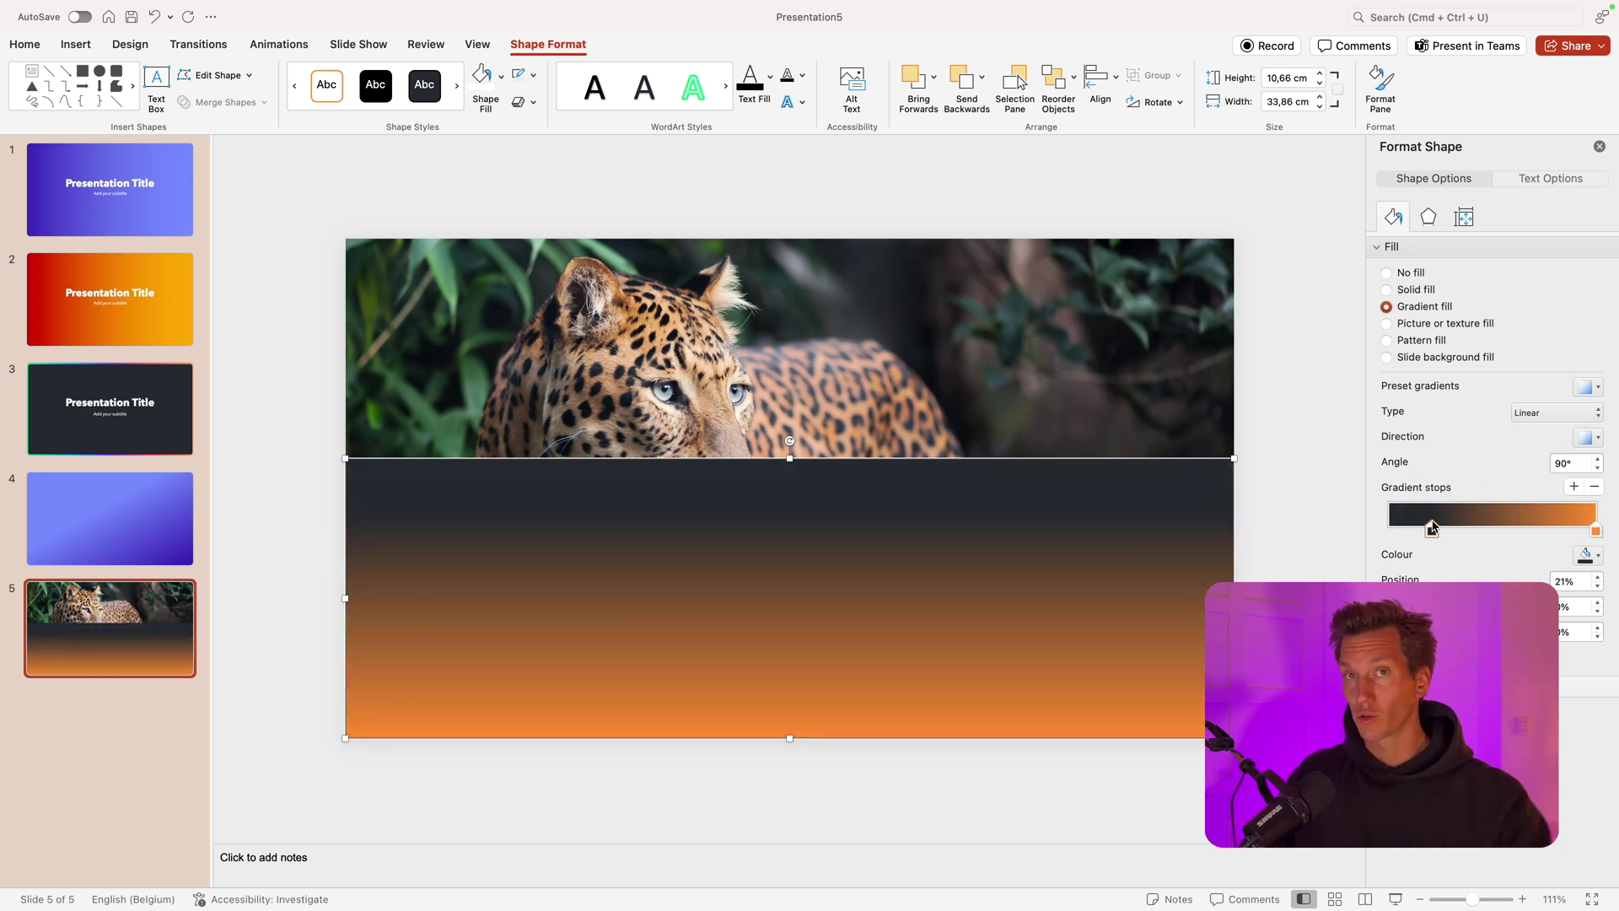
Step: Make the orange gradient stop dark too and stretch the rectangle up to 12.2 cm tall
mouse_move(1594, 530)
left_mouse_down()
mouse_move(1559, 530)
mouse_move(1607, 548)
left_mouse_up()
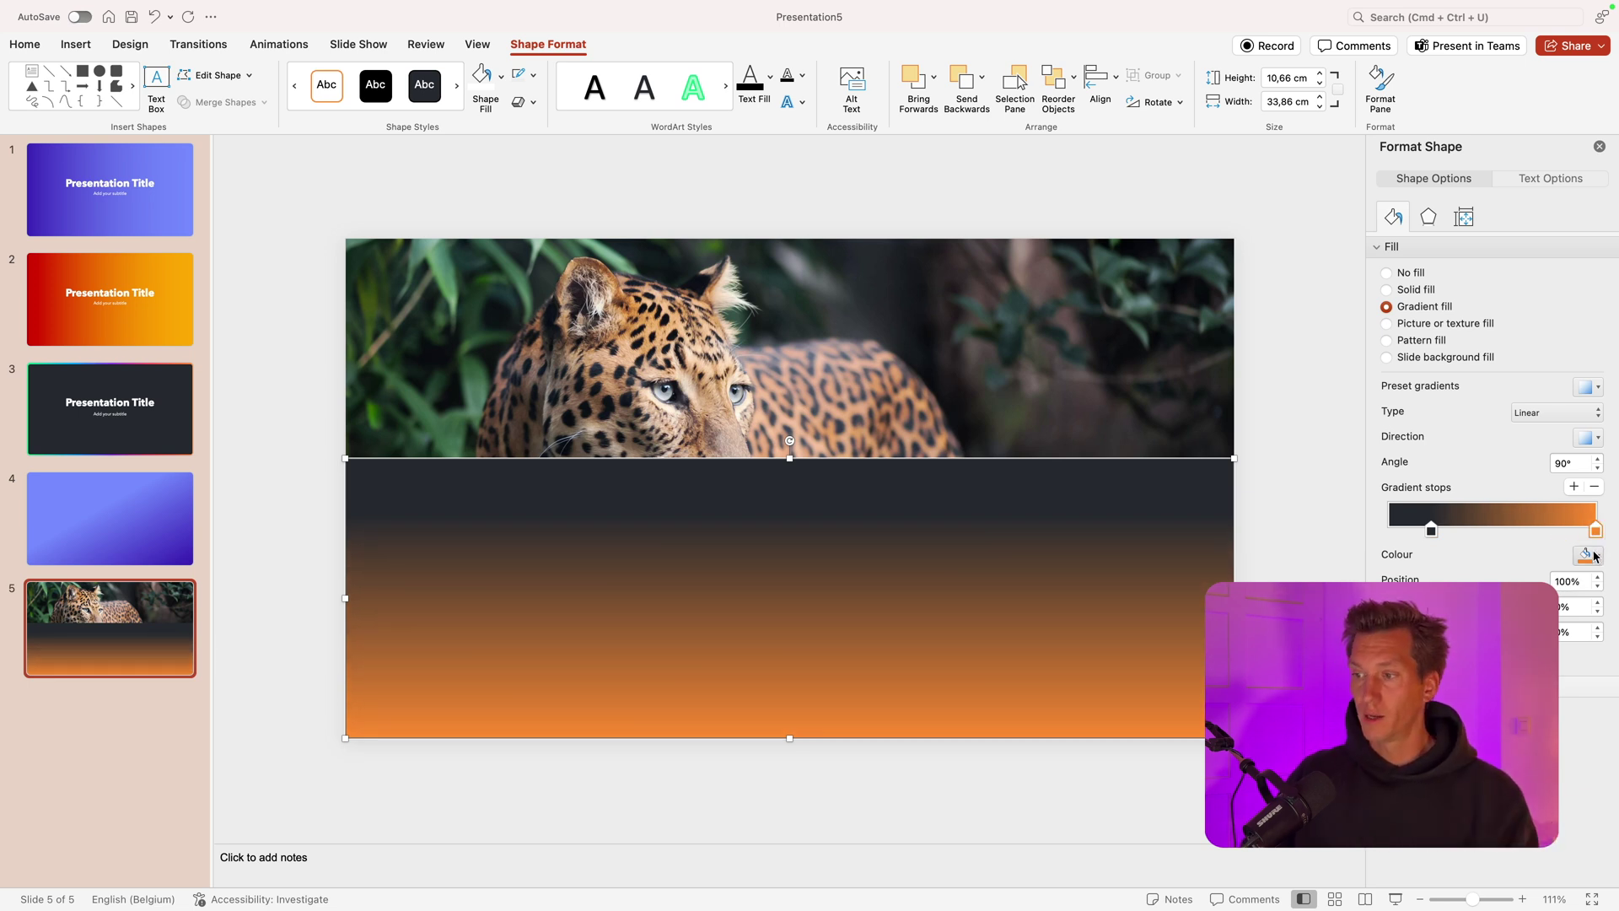
left_click(1594, 558)
left_click(1483, 600)
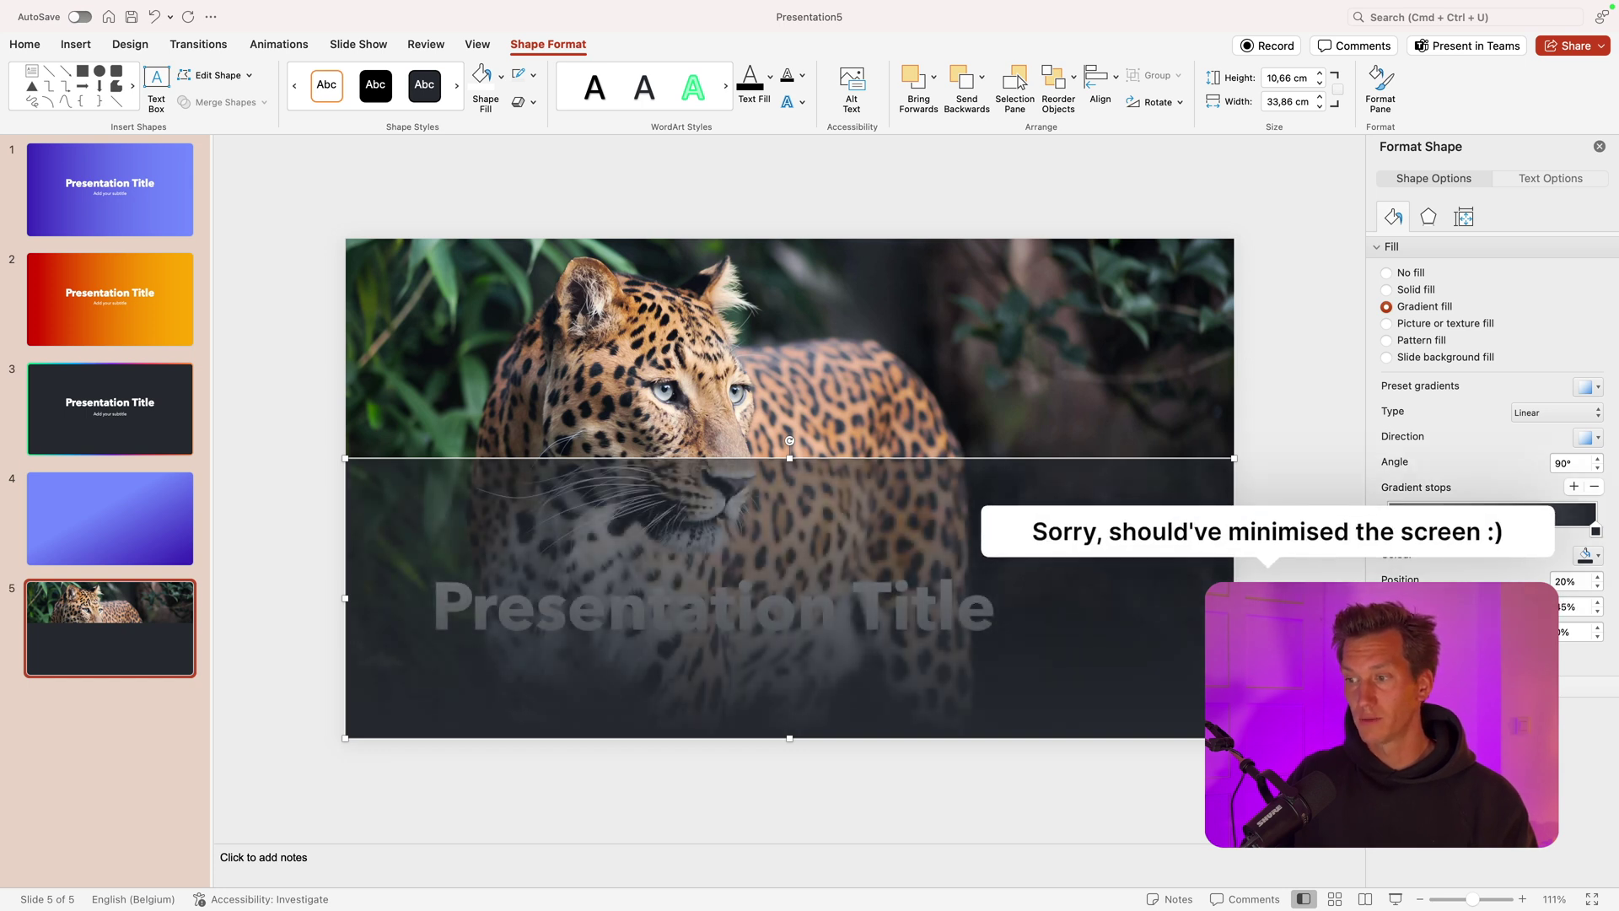
left_click_drag(789, 458, 806, 418)
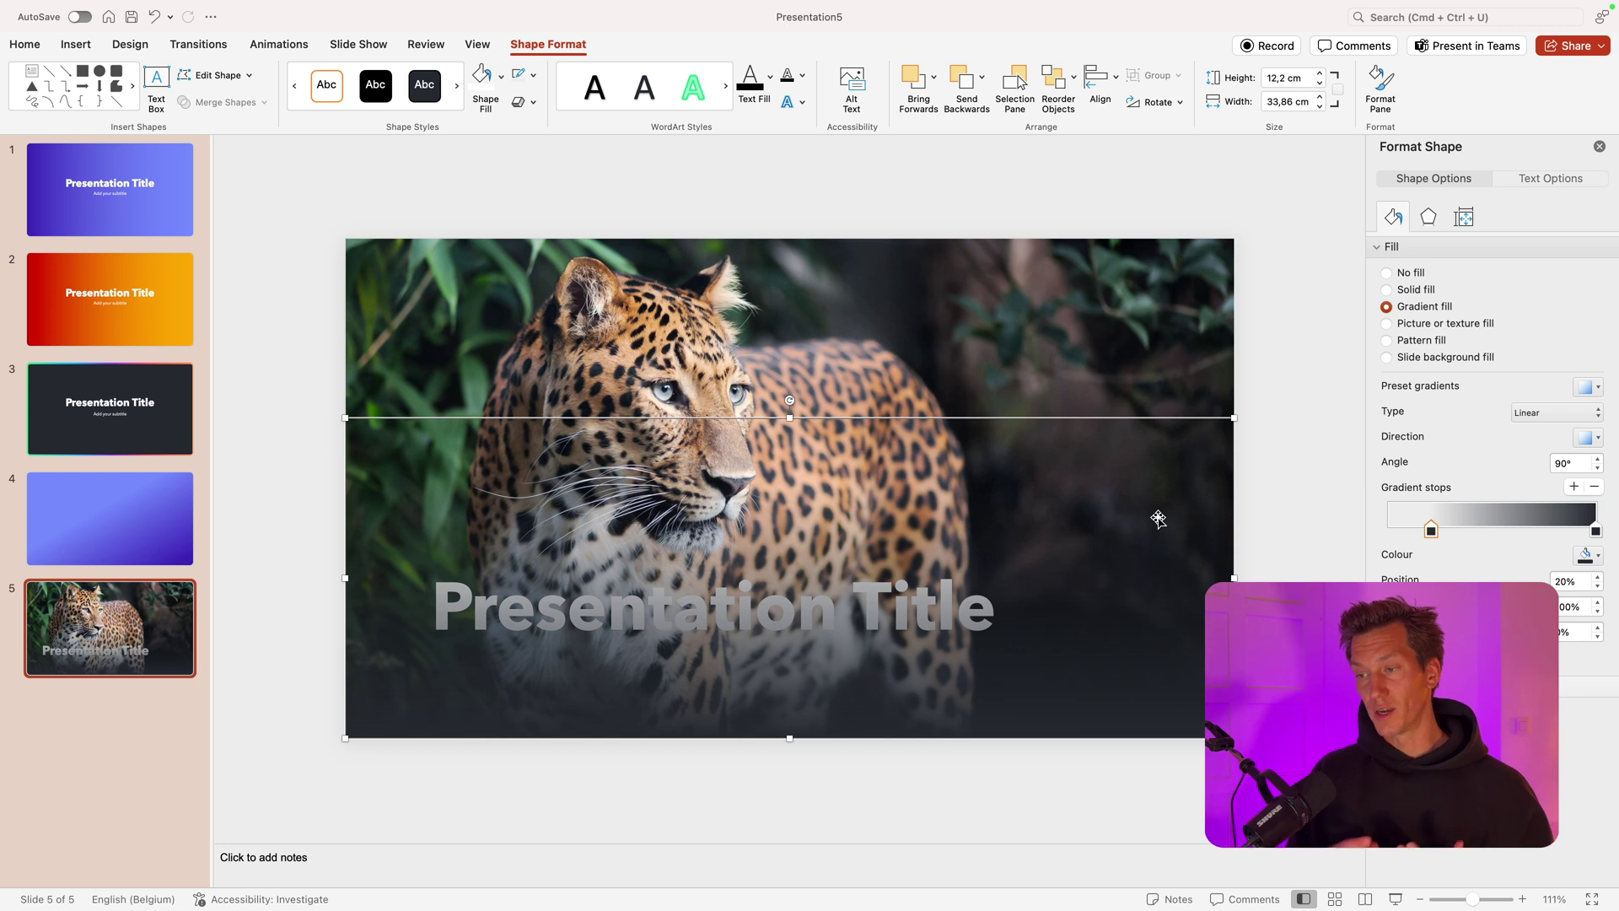